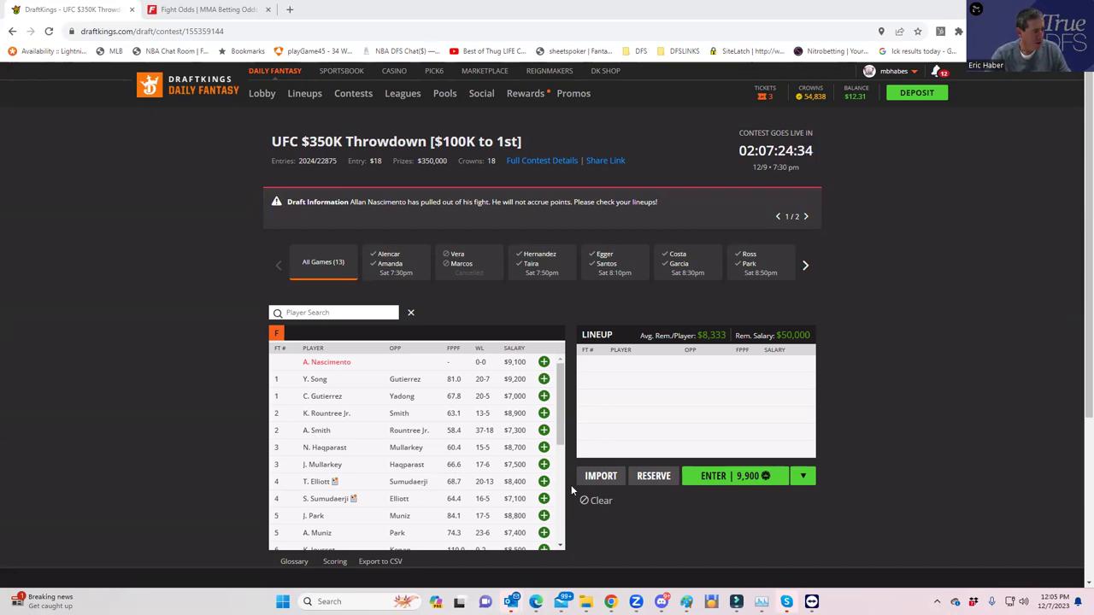
Review the fighter list with salaries, and examine the betting odds for UFC Fight Night: Song vs. Gutierrez on FightOdds.
scroll(552, 494, down, 3)
scroll(552, 494, down, 2)
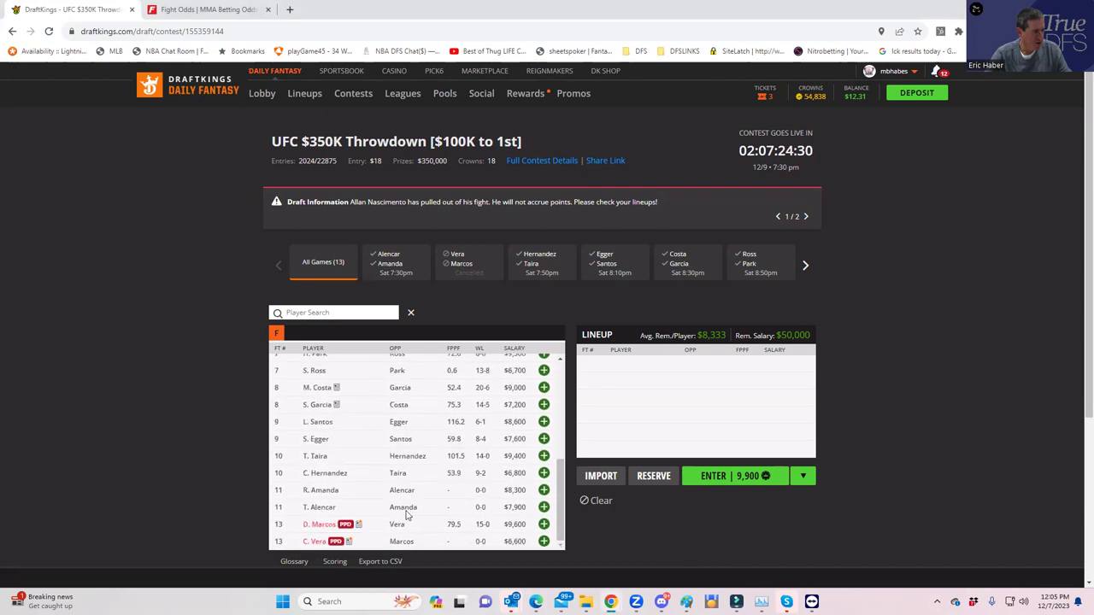
scroll(367, 487, up, 3)
scroll(371, 466, up, 2)
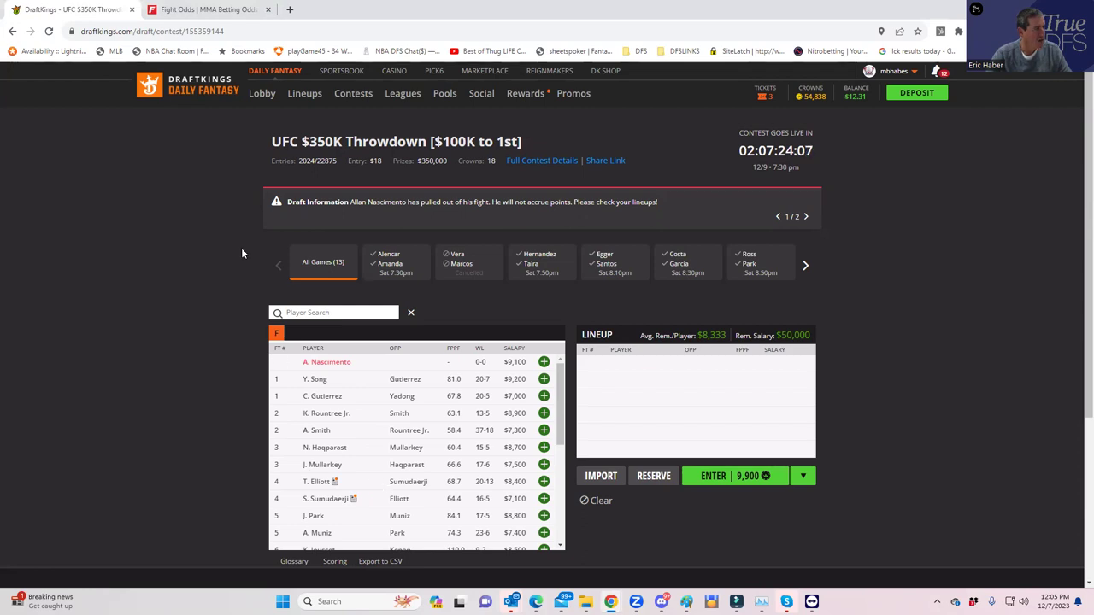
click(212, 10)
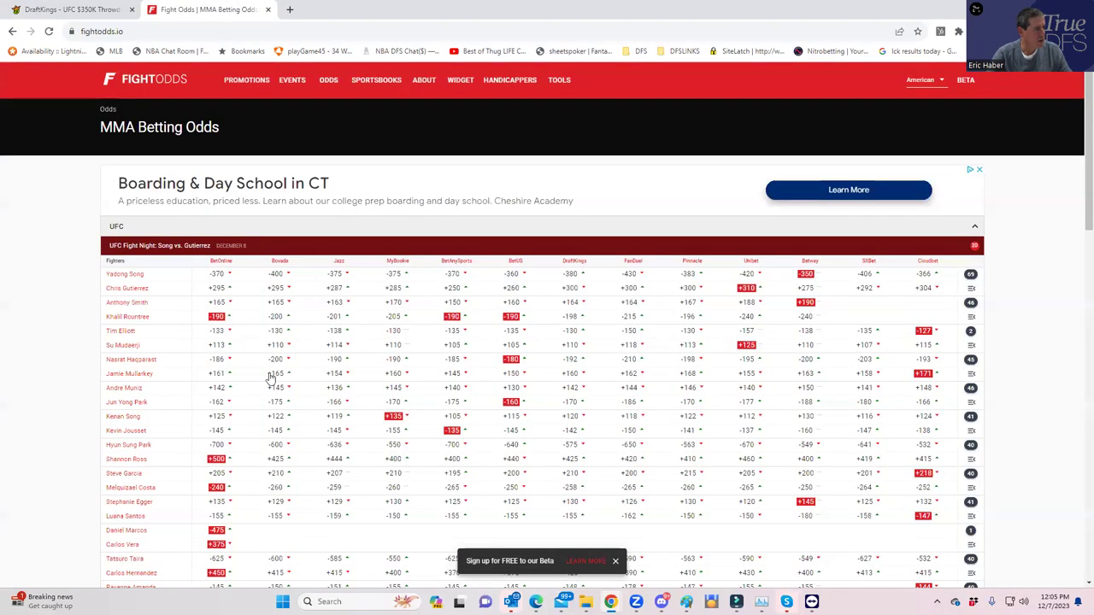
scroll(276, 387, down, 1)
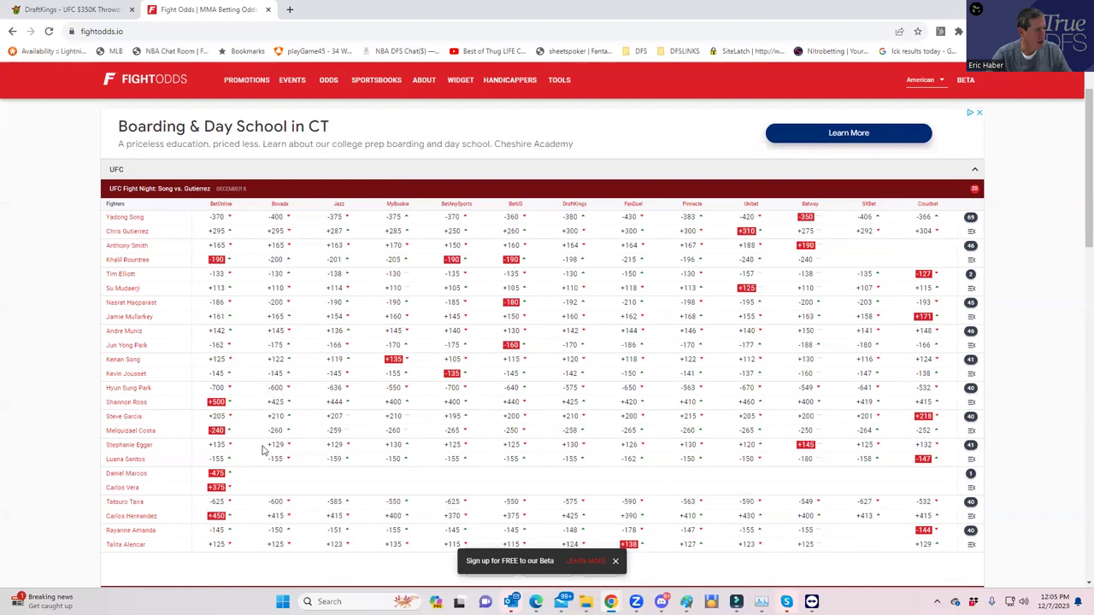
scroll(282, 457, down, 1)
scroll(282, 427, up, 1)
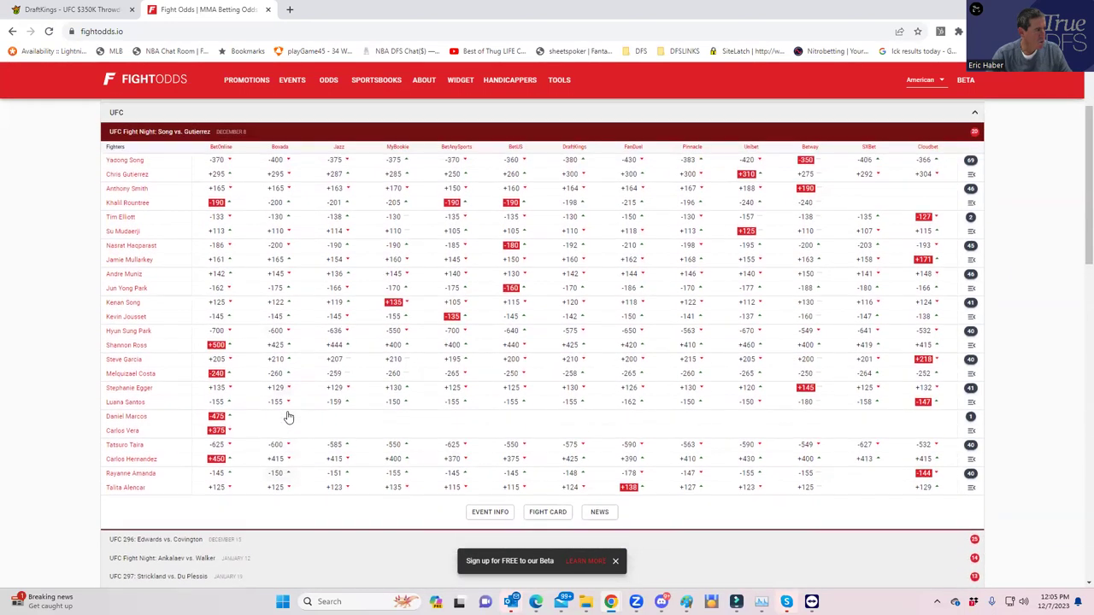
scroll(259, 373, up, 1)
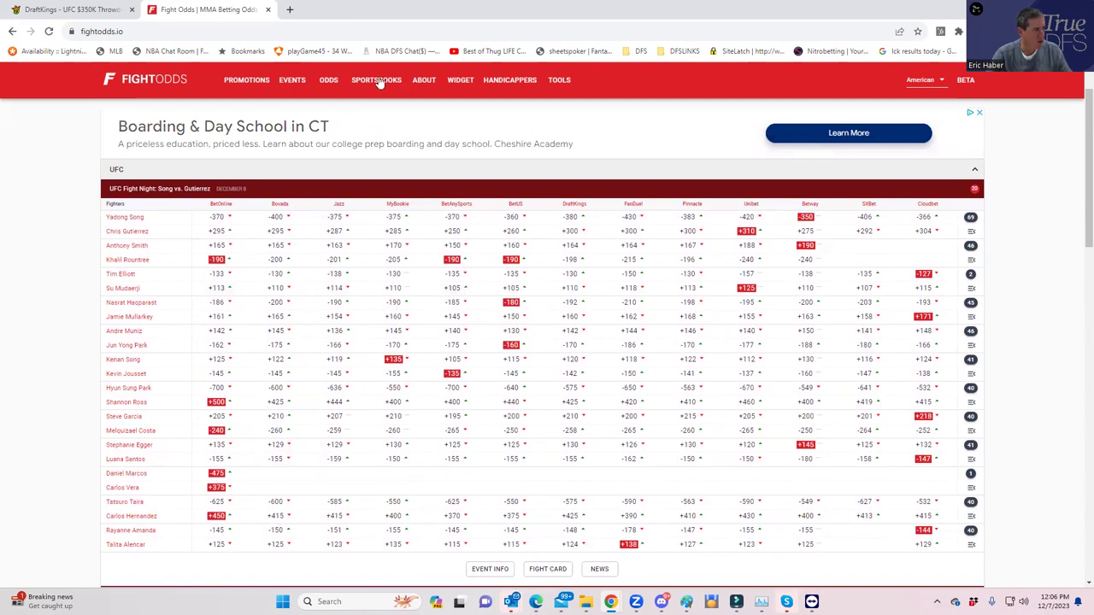
Add S. Sumudaerji to the DraftKings lineup, and check the over/under rounds odds for the Elliott vs. Su Mudaerji fight on FightOdds.
click(78, 12)
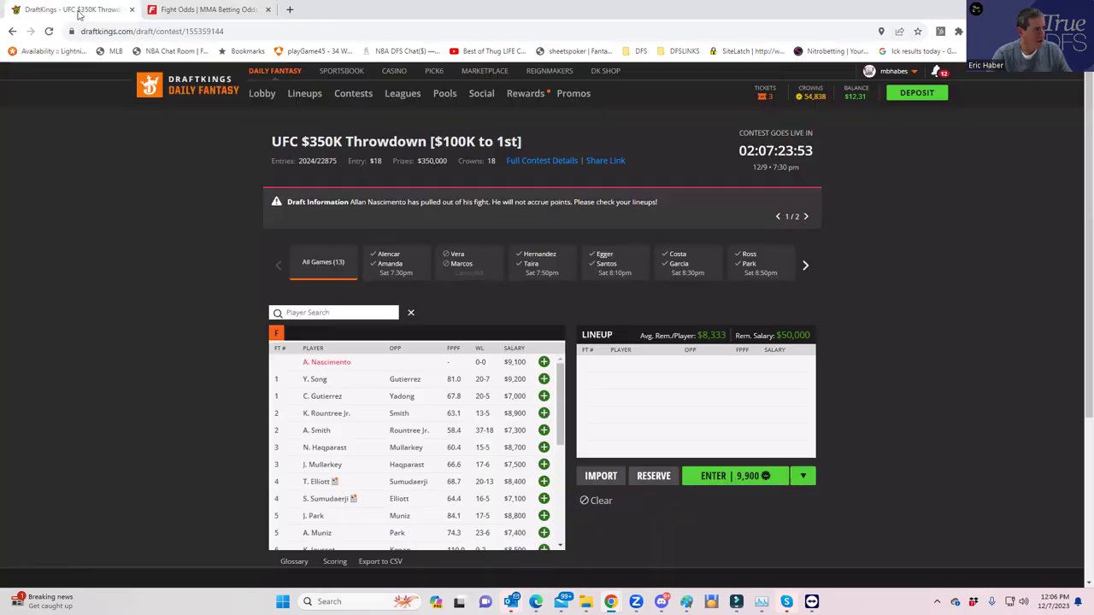
click(544, 500)
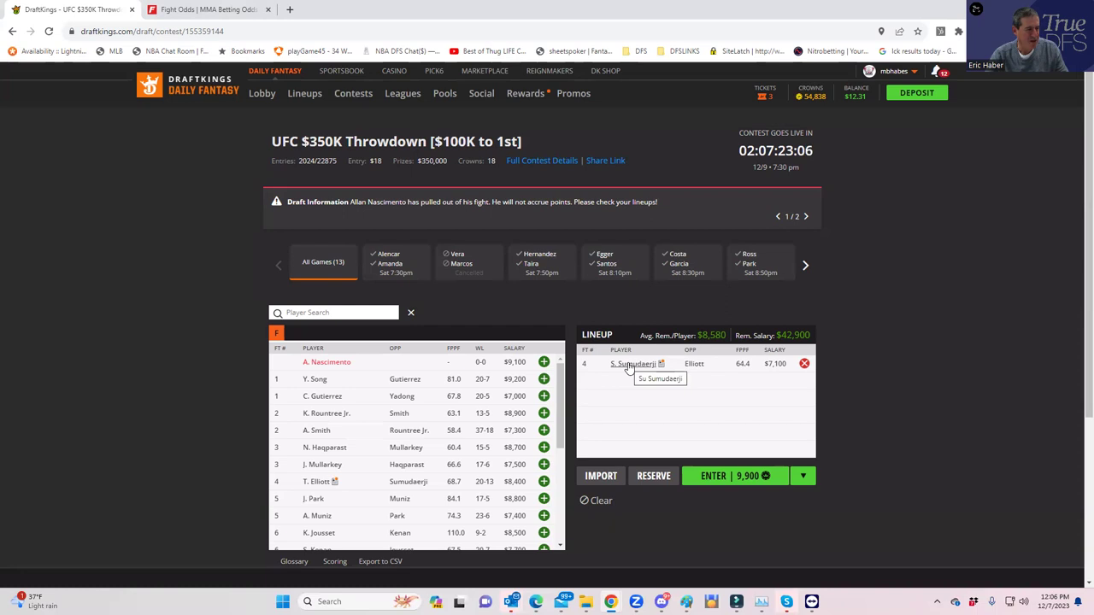
click(205, 9)
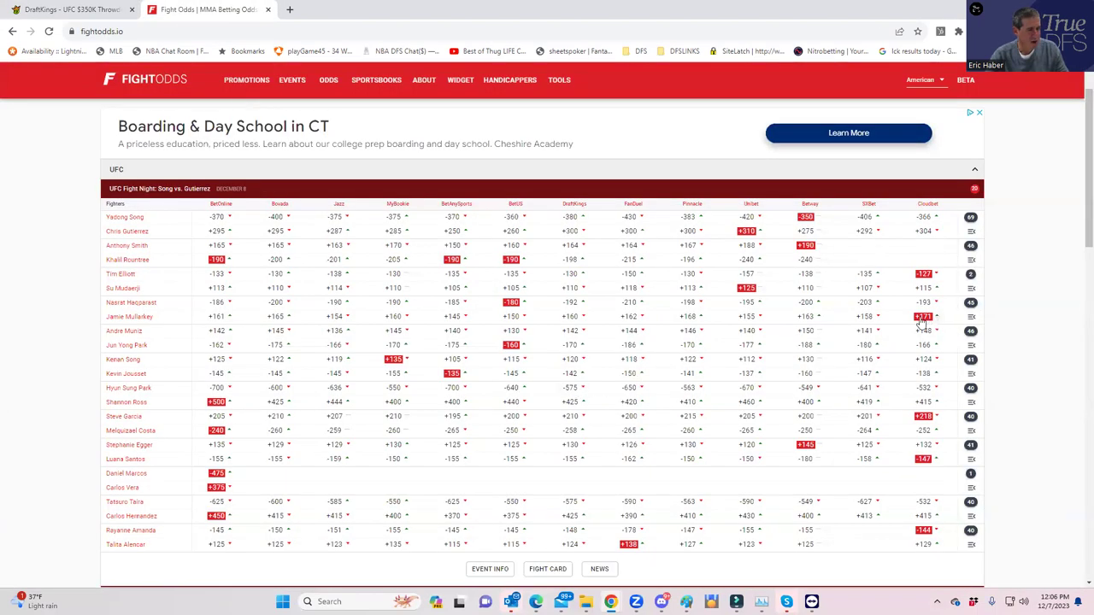
click(970, 279)
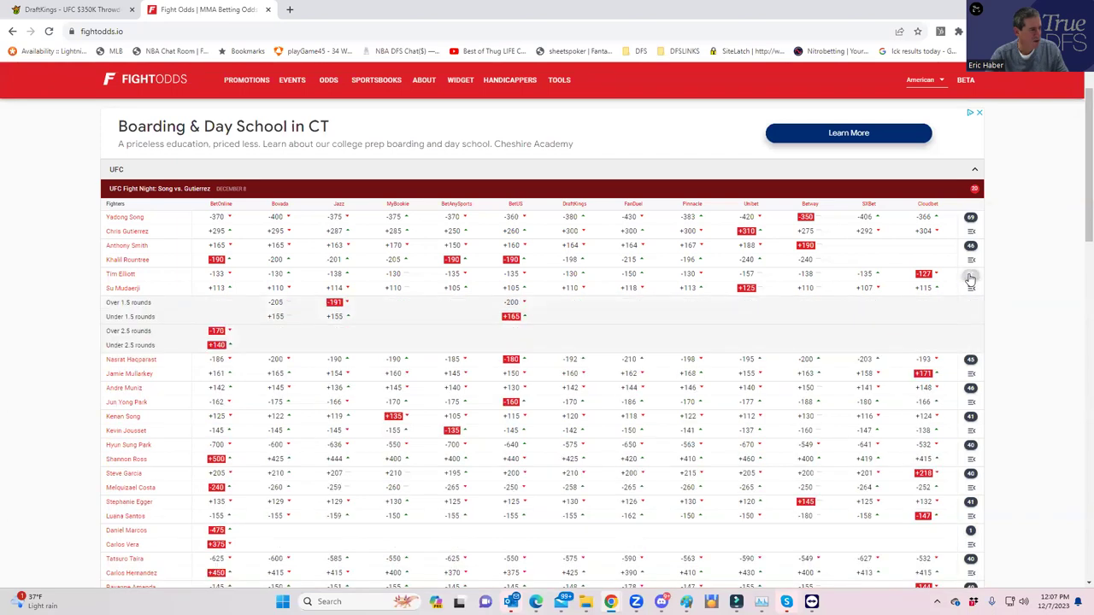
click(971, 278)
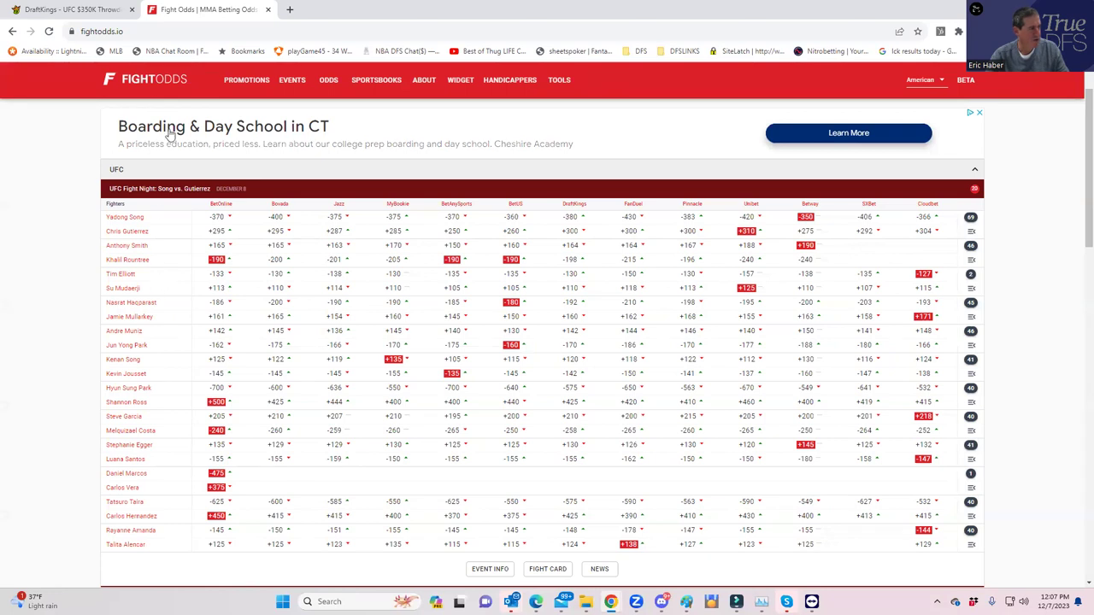
Return to the DraftKings contest and view the player cards of Rayanne Amanda and Talita Alencar.
click(80, 8)
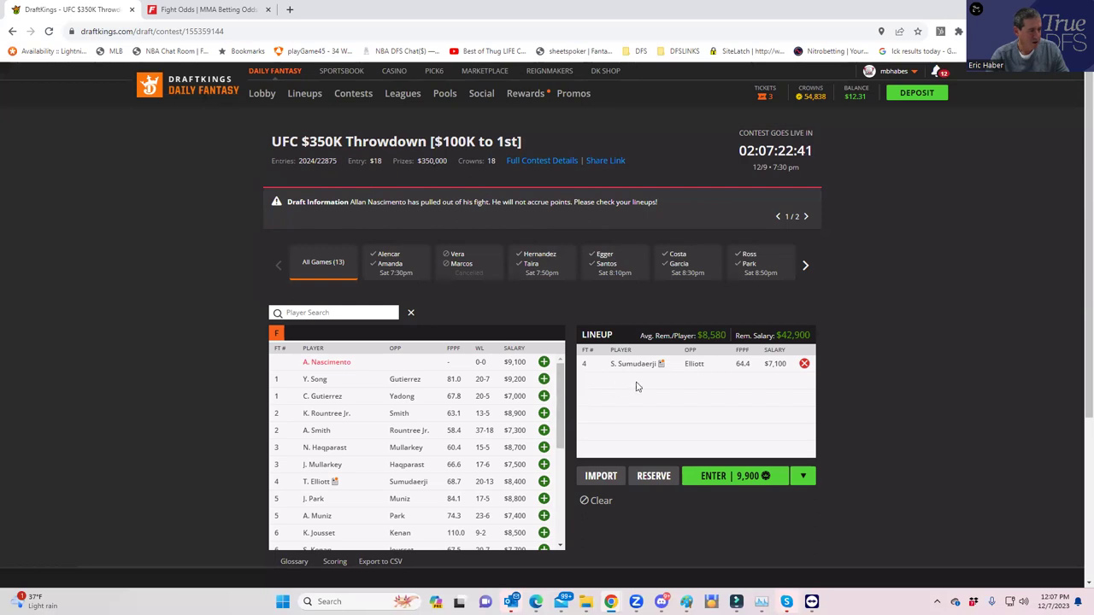
scroll(561, 378, down, 3)
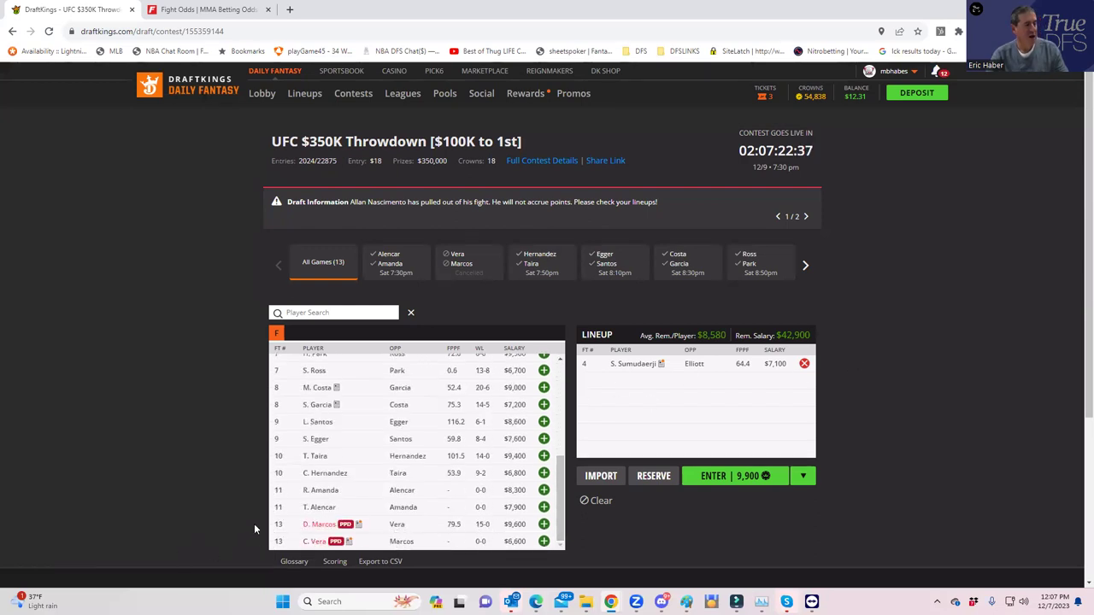
click(329, 493)
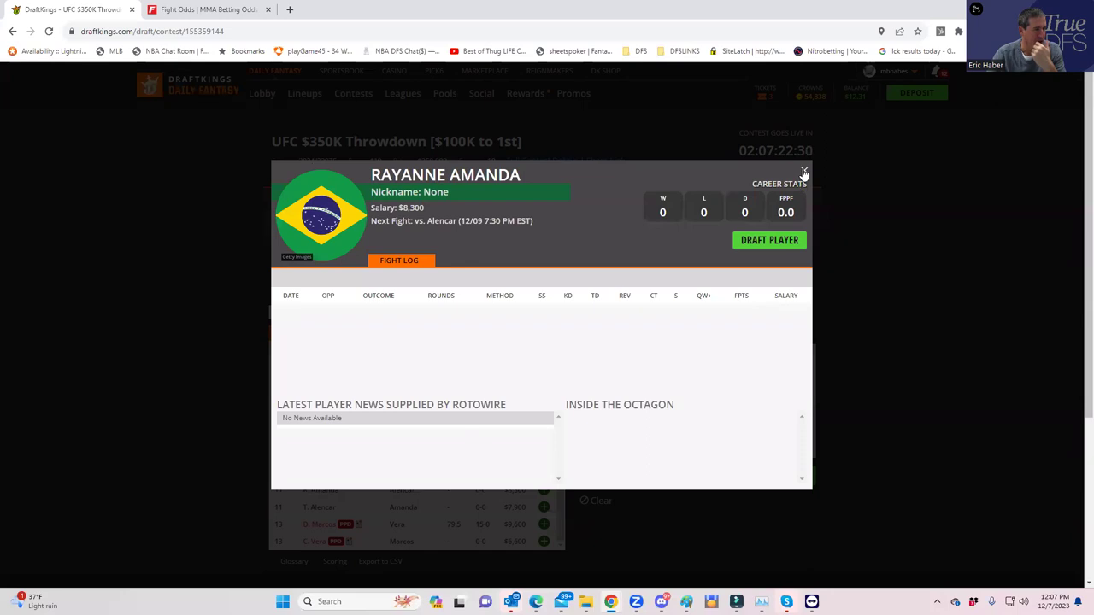
click(803, 172)
click(319, 507)
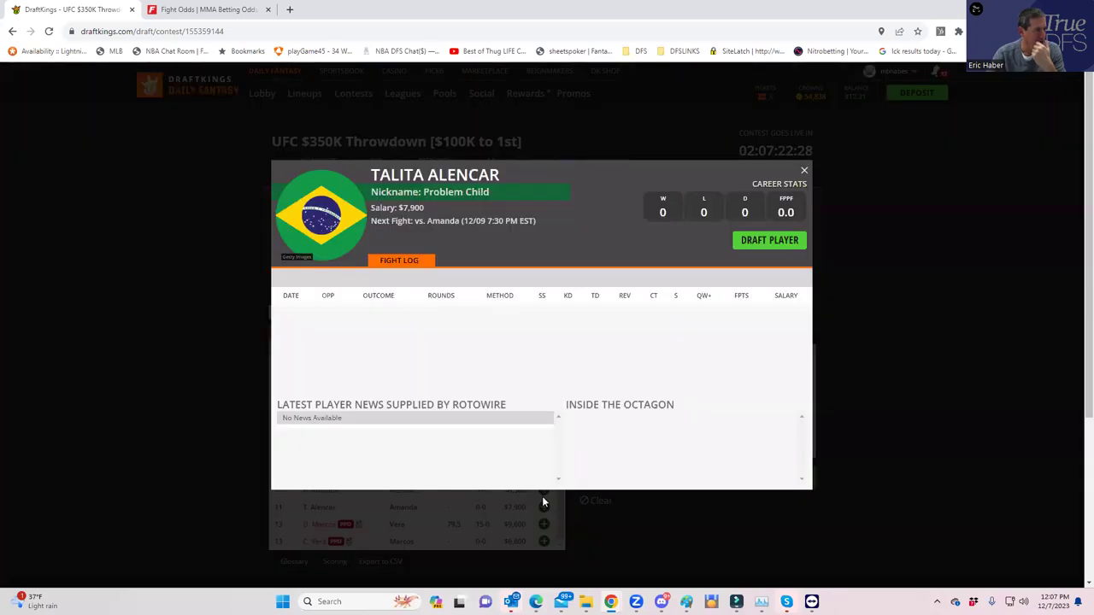
click(804, 174)
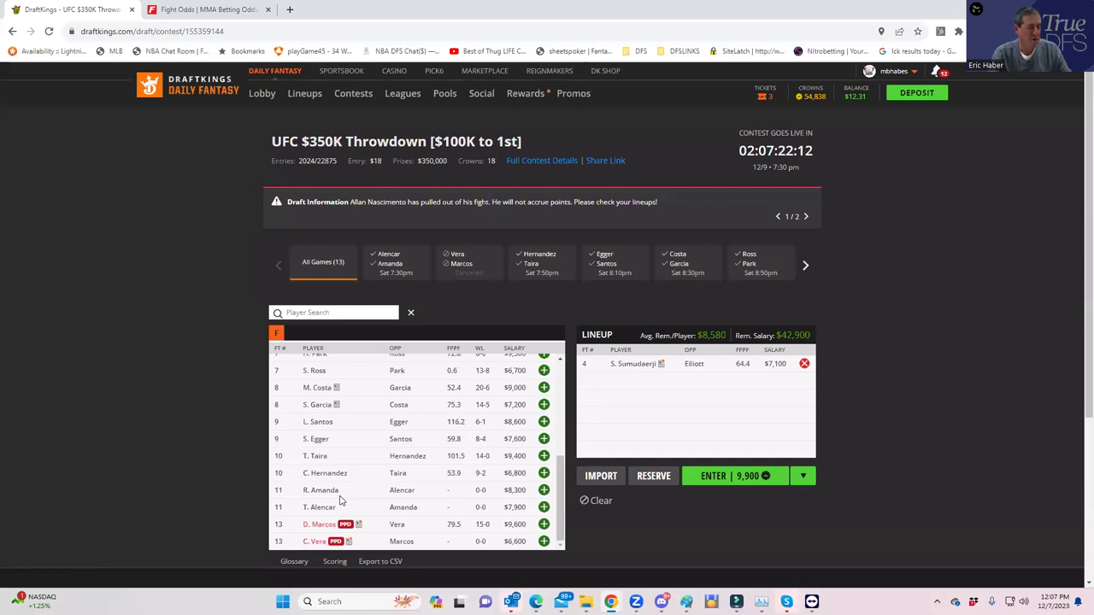
Examine the prop odds for the Amanda vs. Alencar fight on FightOdds, and add R. Amanda to the DraftKings lineup.
click(216, 10)
scroll(761, 530, down, 2)
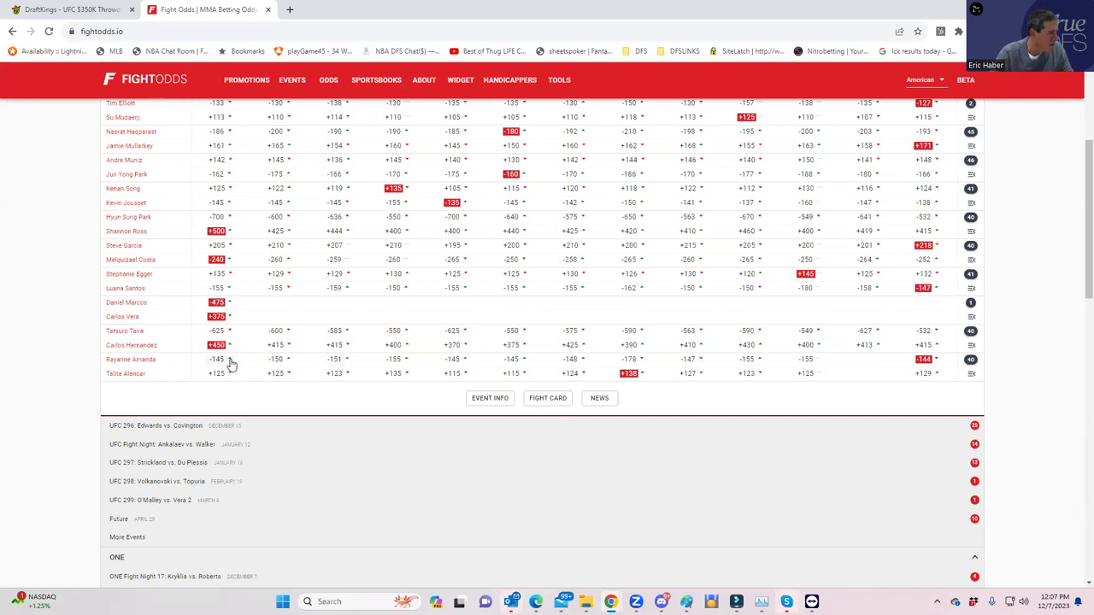
click(77, 9)
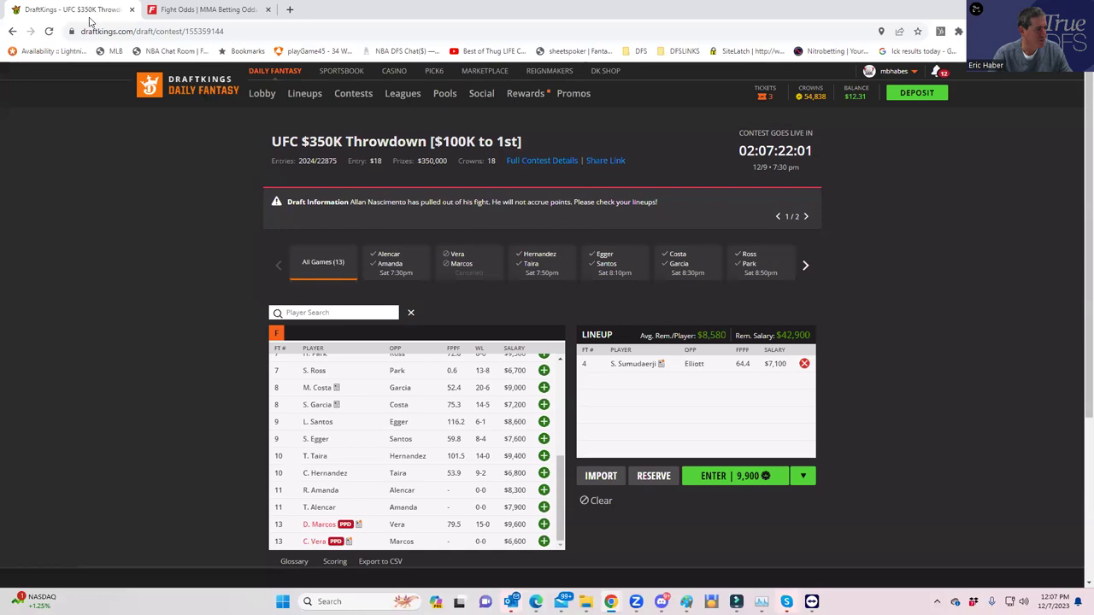
click(214, 9)
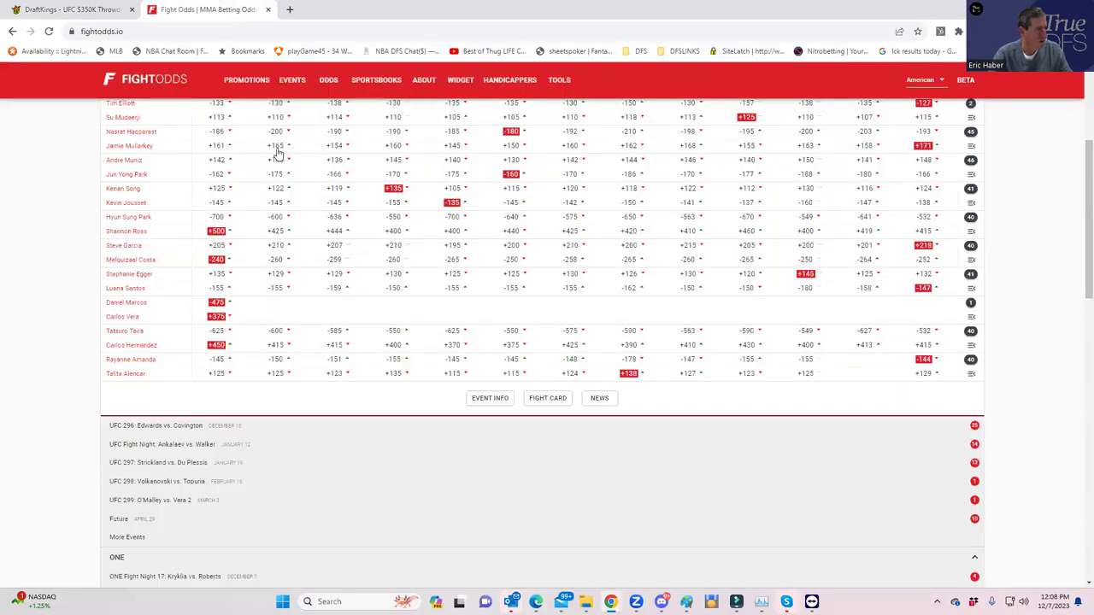
click(971, 359)
scroll(367, 460, down, 2)
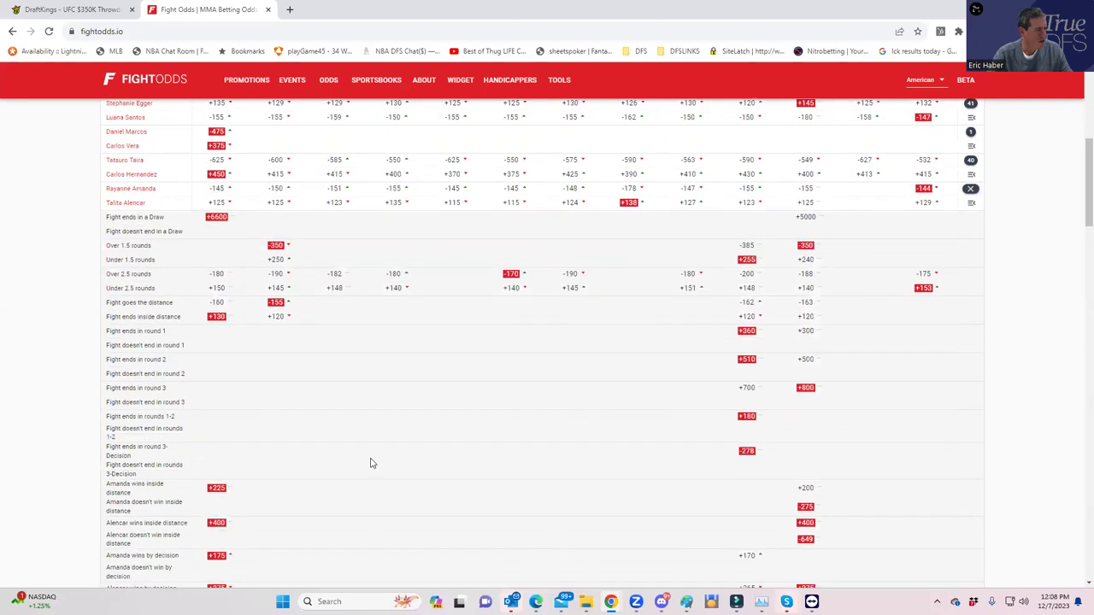
scroll(370, 463, down, 3)
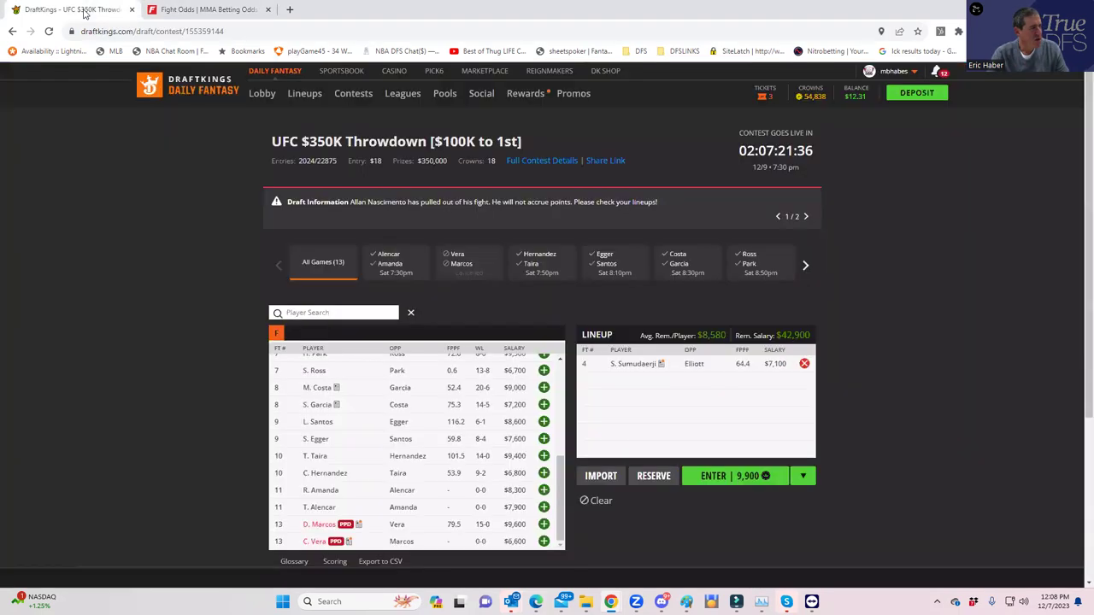
click(85, 11)
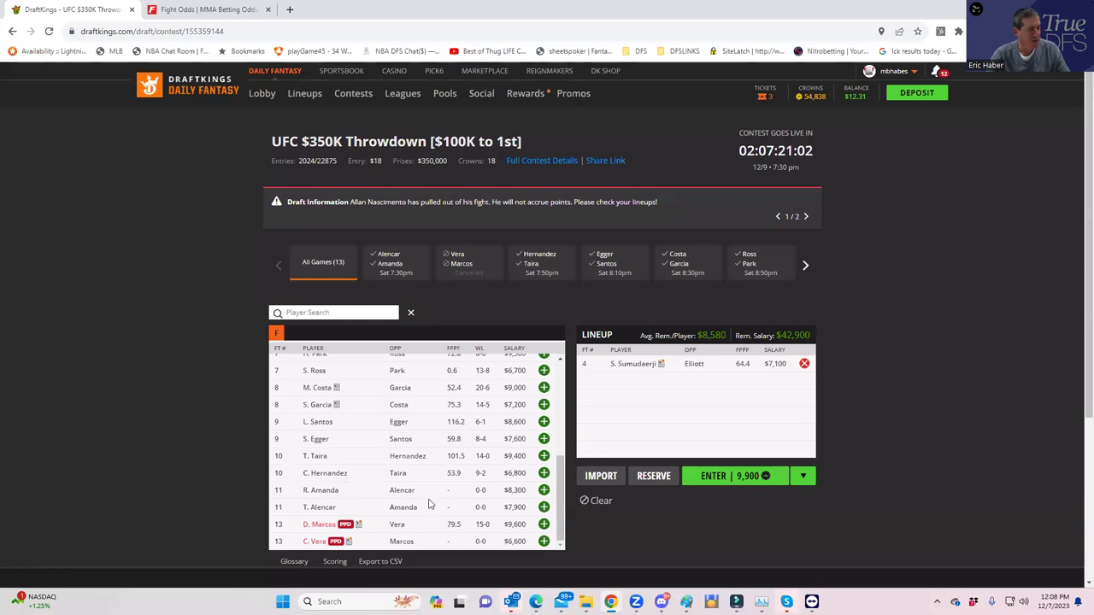
click(544, 490)
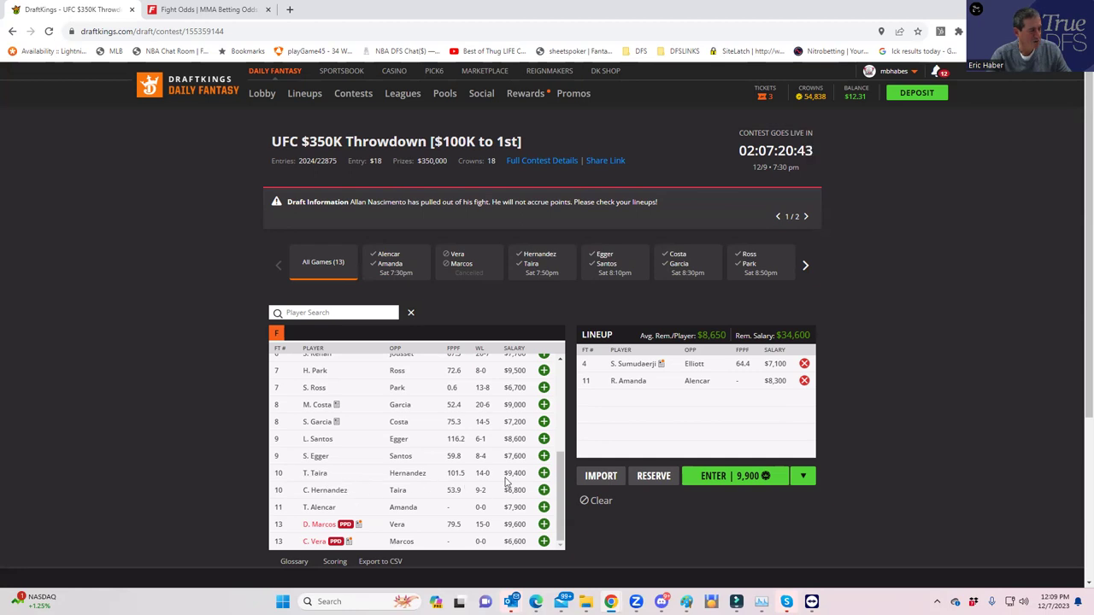
Examine the prop odds for the Taira vs. Hernandez fight on FightOdds, and add T. Taira to the DraftKings lineup.
click(218, 11)
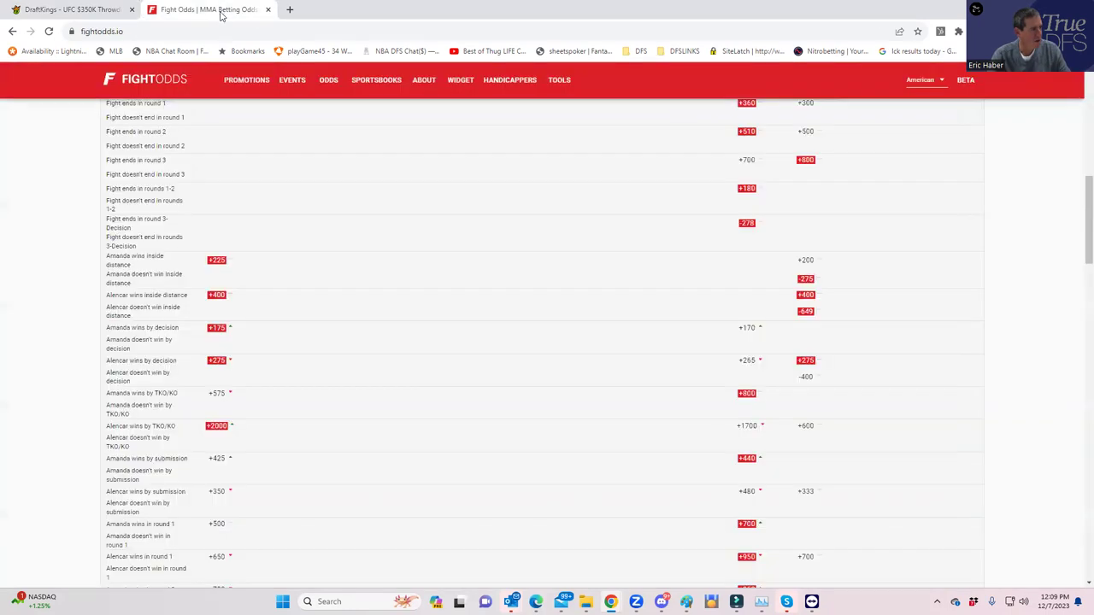
scroll(422, 345, up, 3)
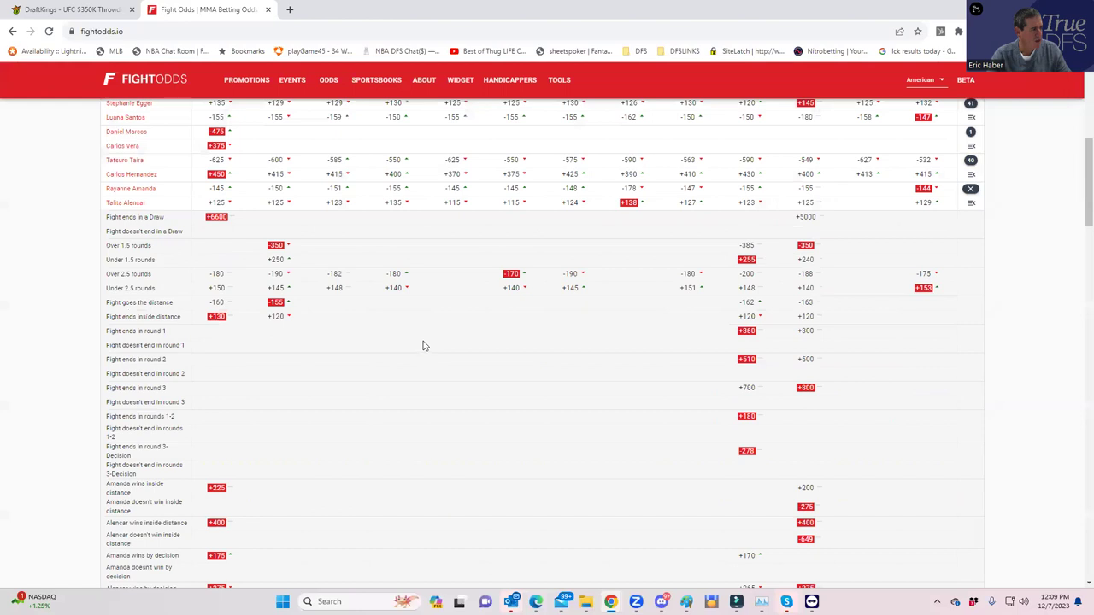
scroll(727, 339, up, 2)
click(971, 303)
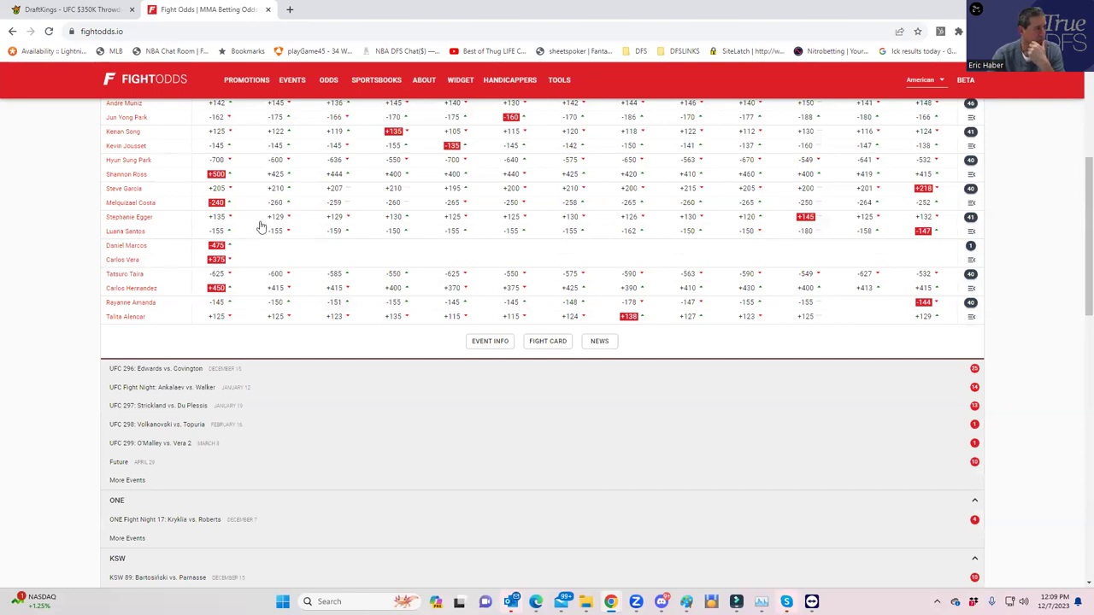
click(970, 274)
scroll(333, 460, down, 1)
scroll(333, 460, down, 1)
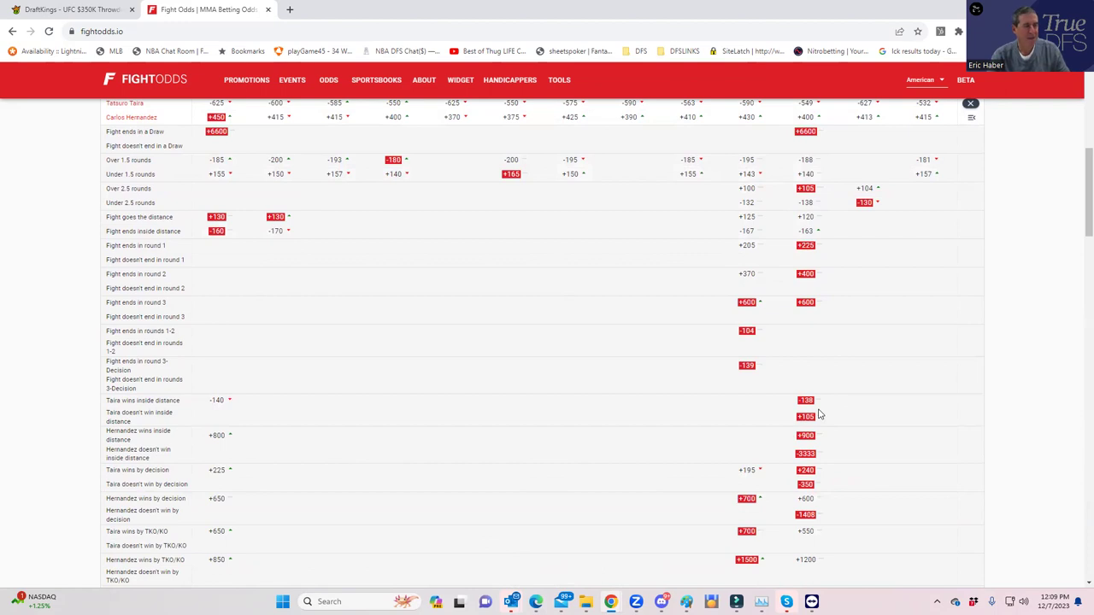
click(33, 11)
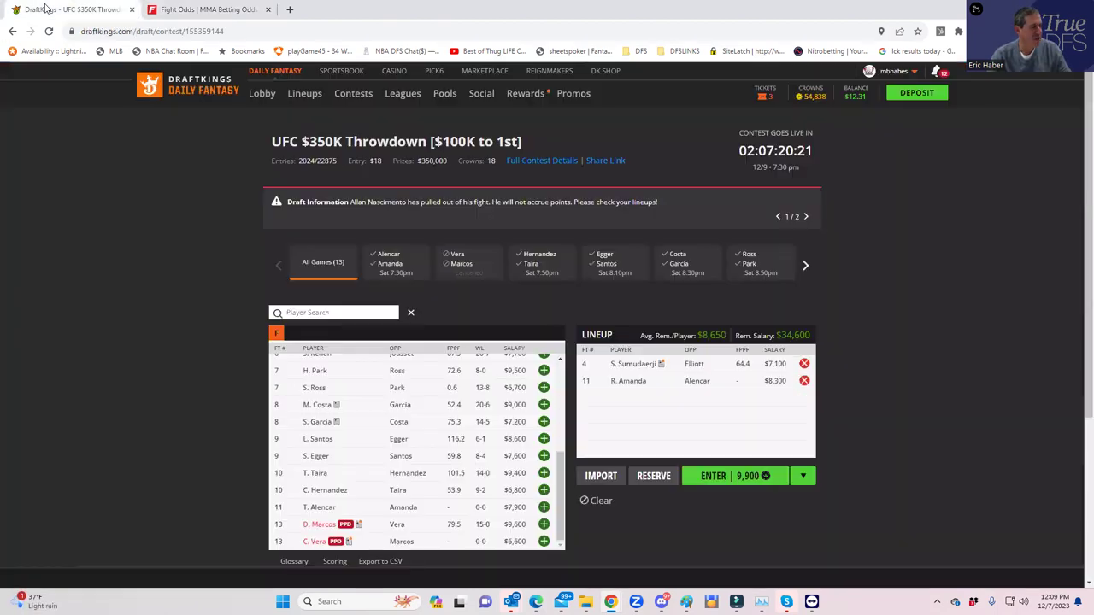
click(544, 473)
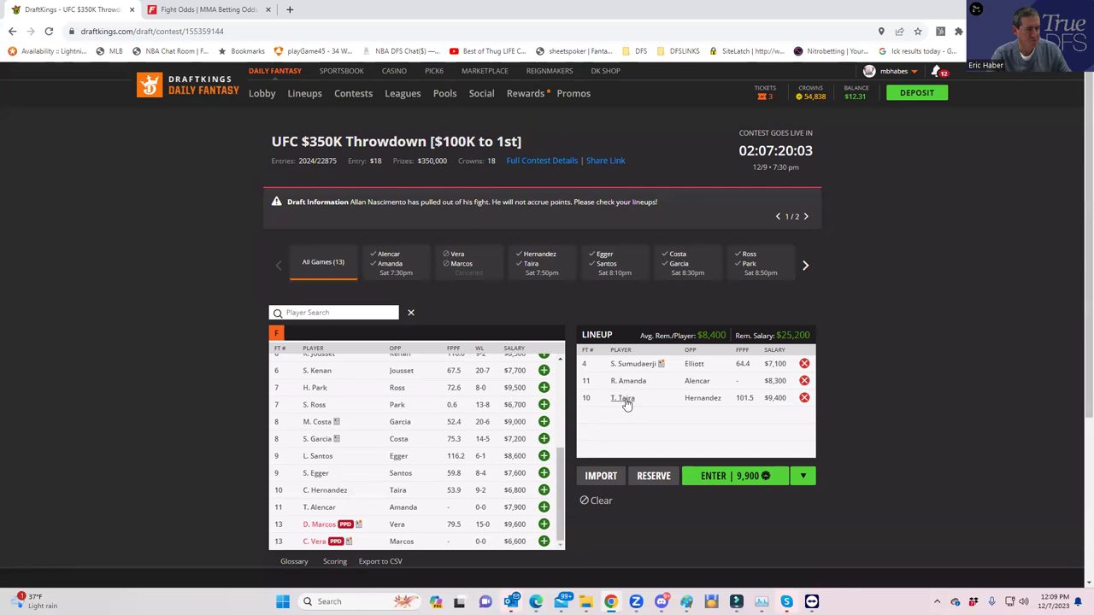
Review the player cards and fight logs of Carlos Hernandez, Luana Santos and Stephanie Egger.
click(333, 492)
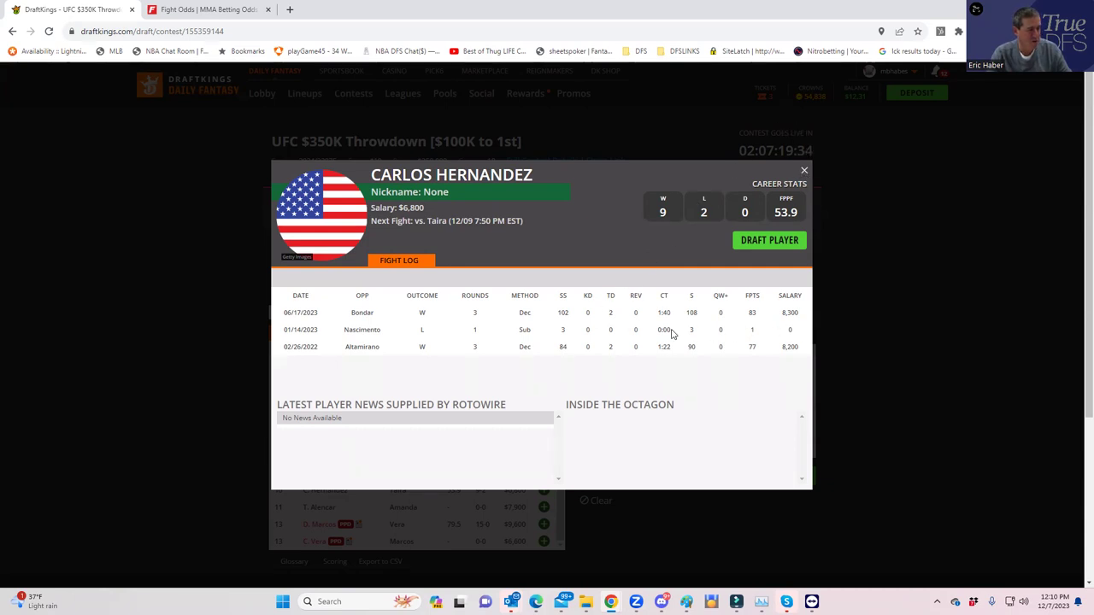
click(804, 173)
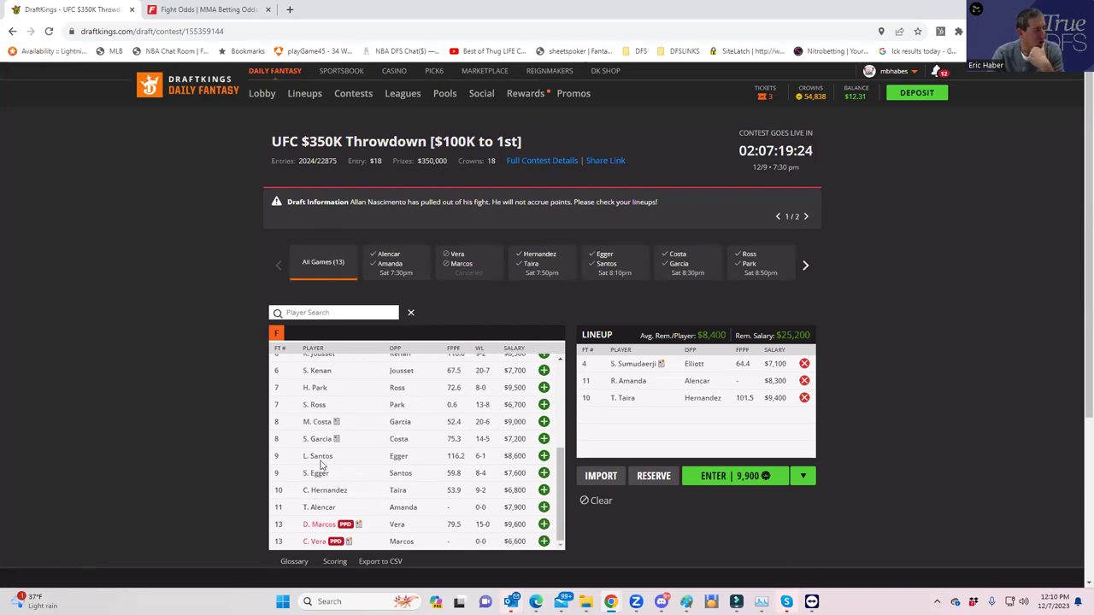
click(319, 458)
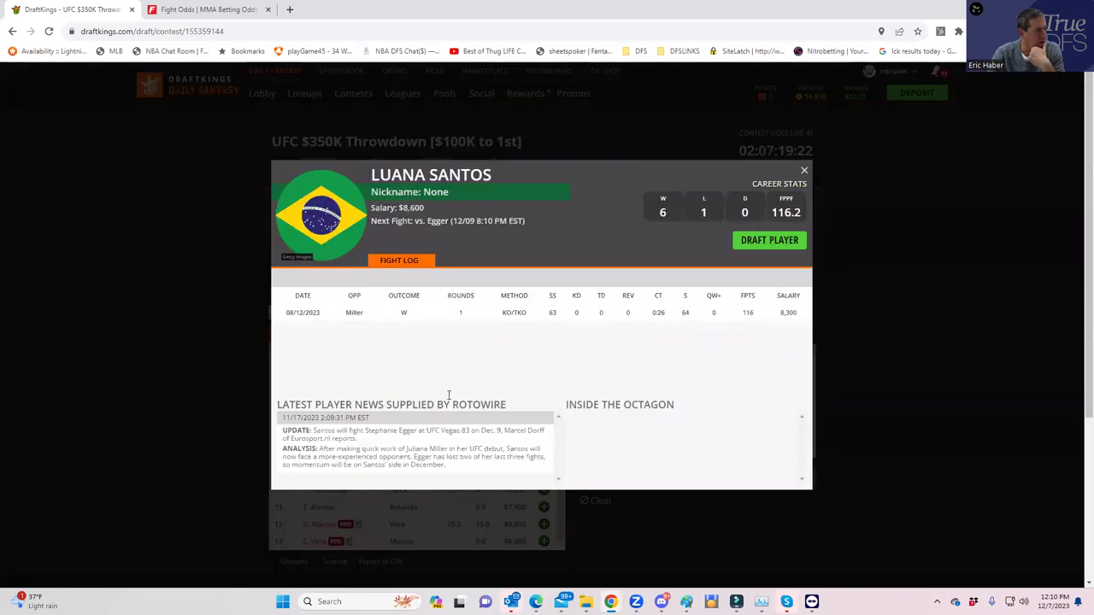
click(806, 172)
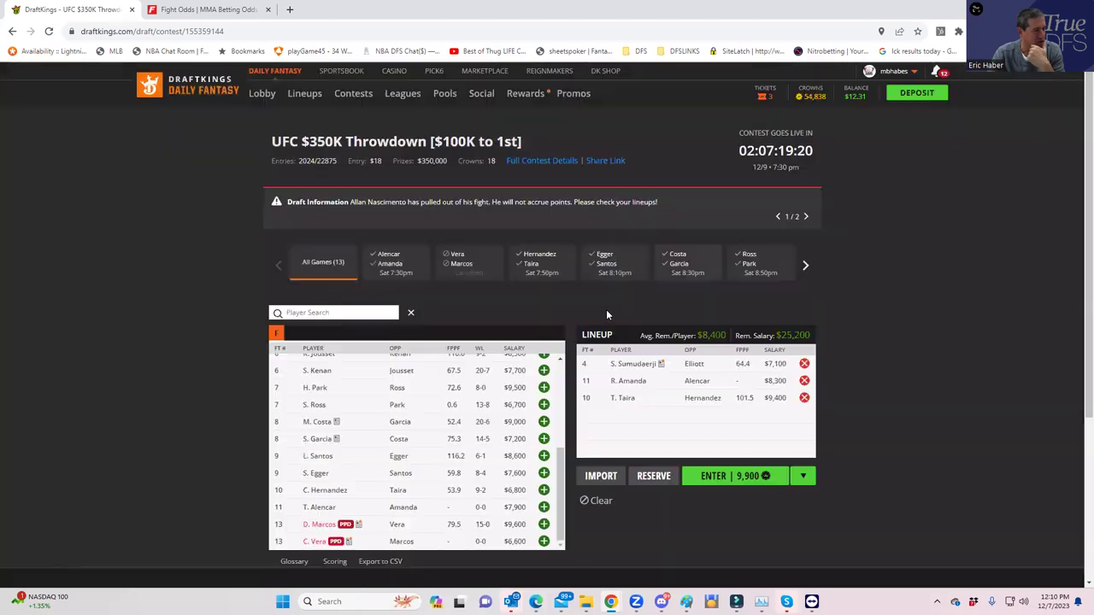
click(323, 476)
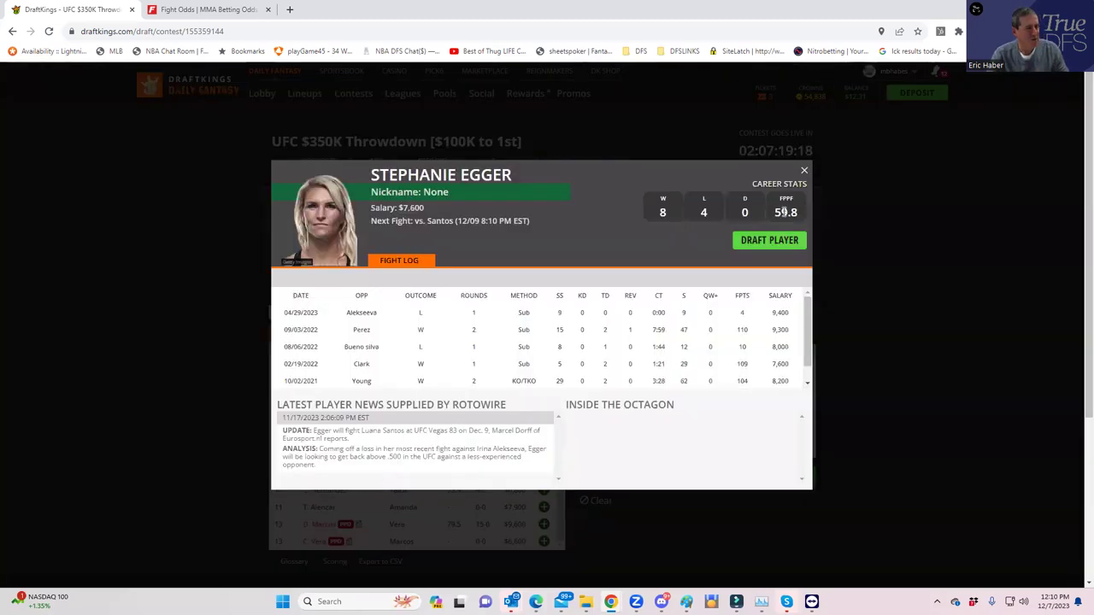
click(803, 171)
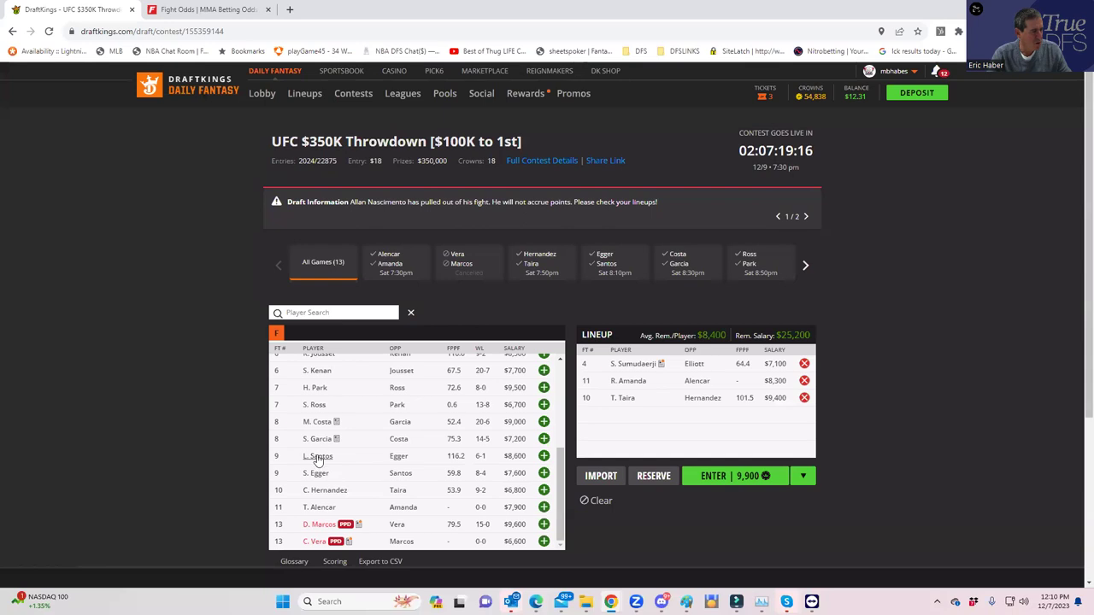
View the player cards and fight logs of Luana Santos and Stephanie Egger.
click(318, 458)
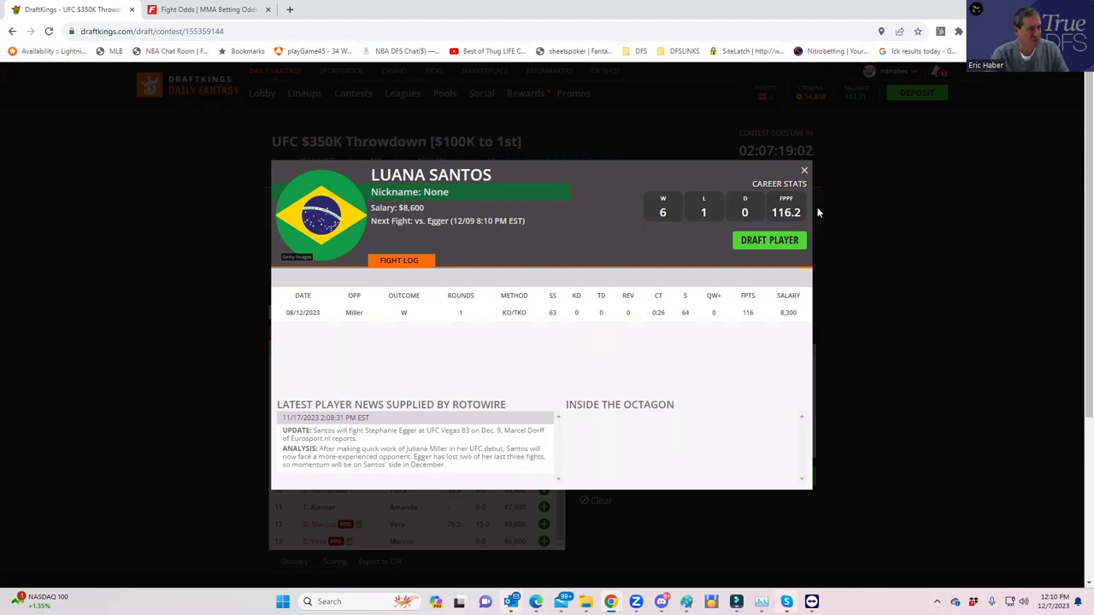
click(804, 170)
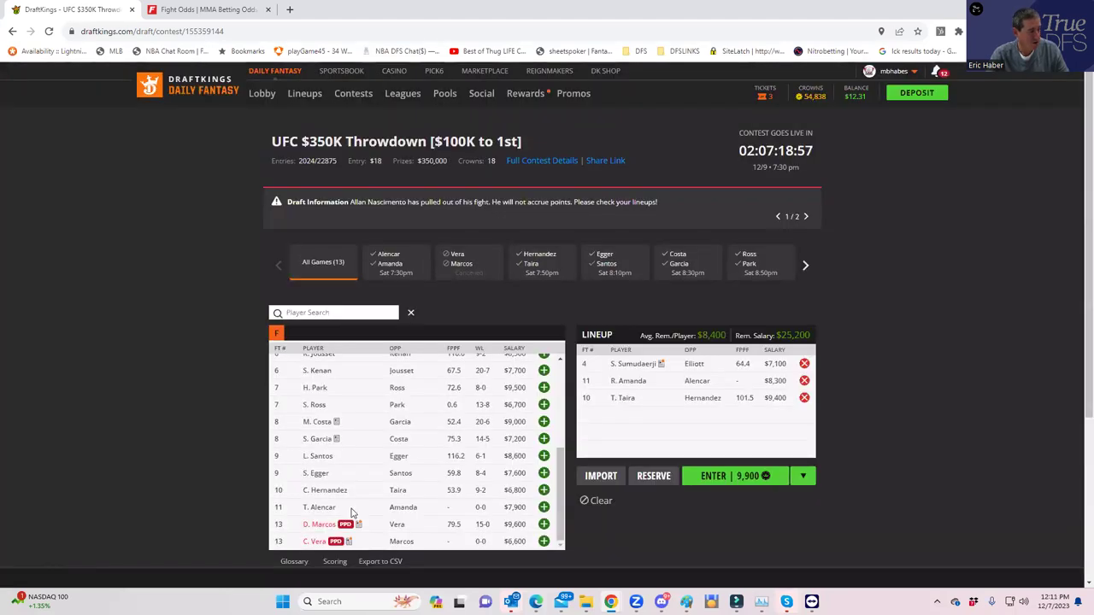
click(315, 474)
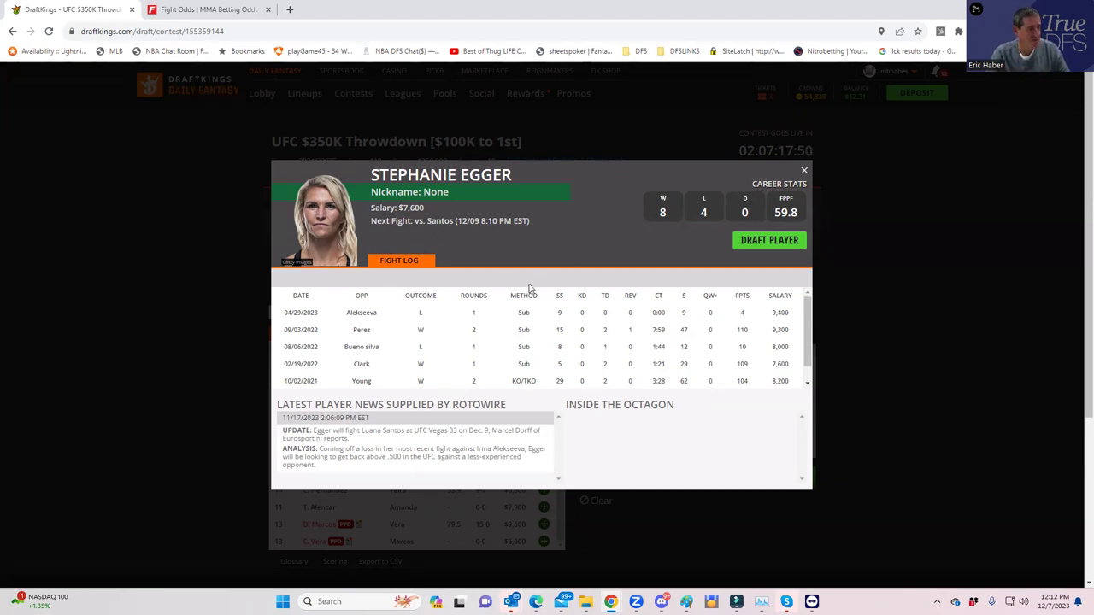
click(803, 170)
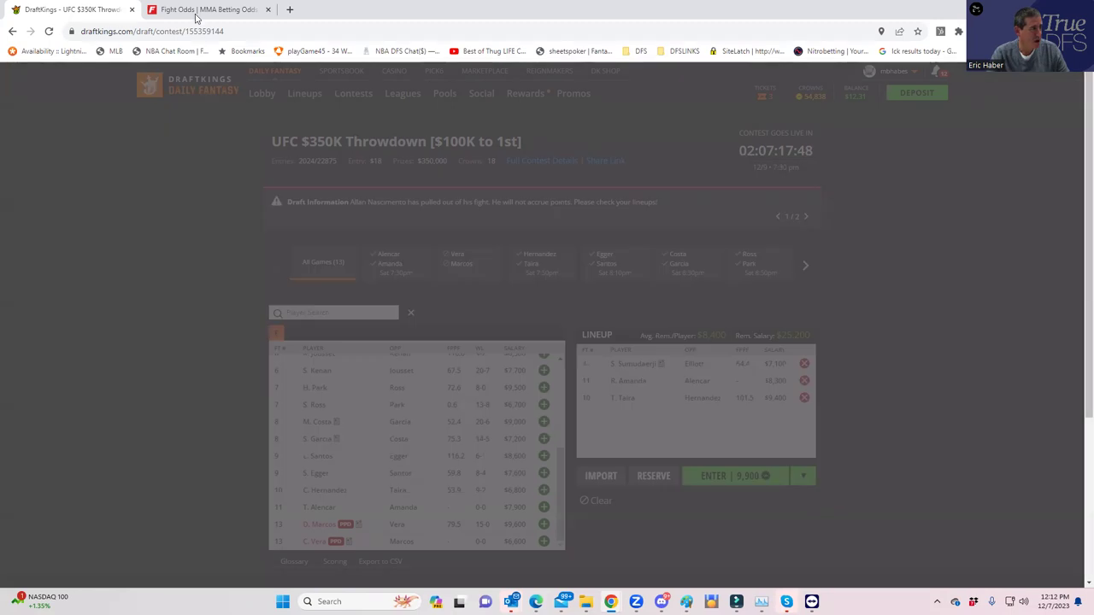
Switch to FightOdds and examine the prop odds for the Egger vs. Santos fight.
click(196, 12)
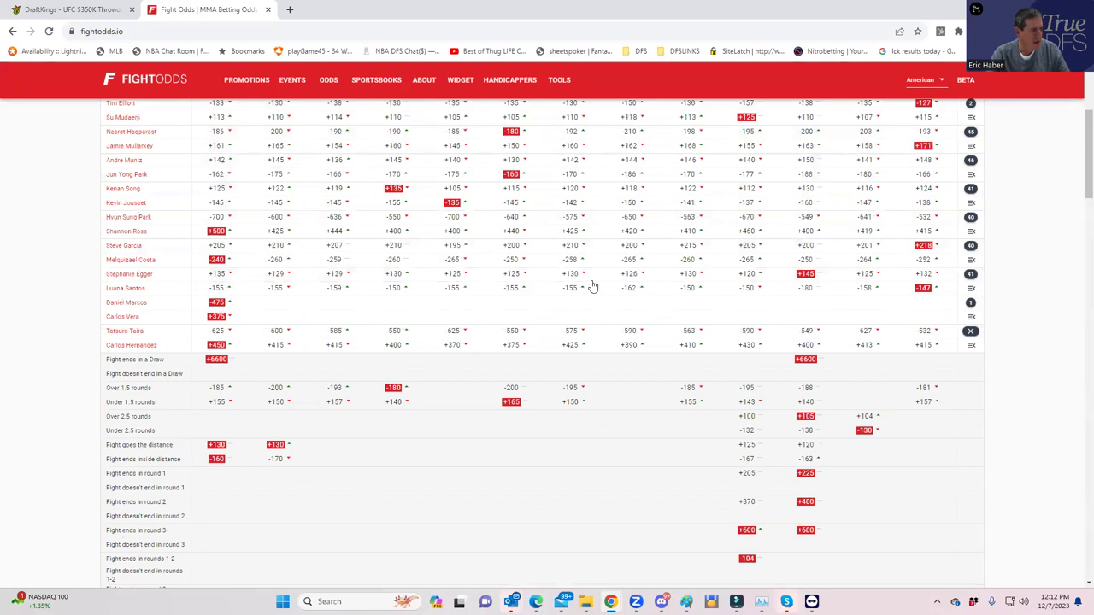
click(971, 275)
scroll(215, 458, down, 3)
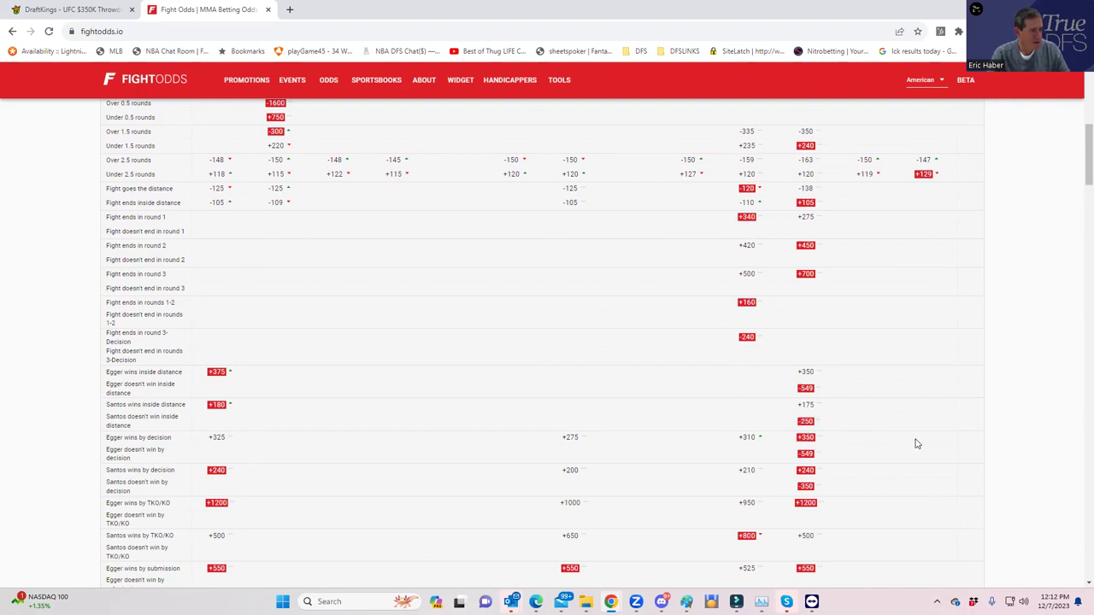
scroll(915, 443, up, 2)
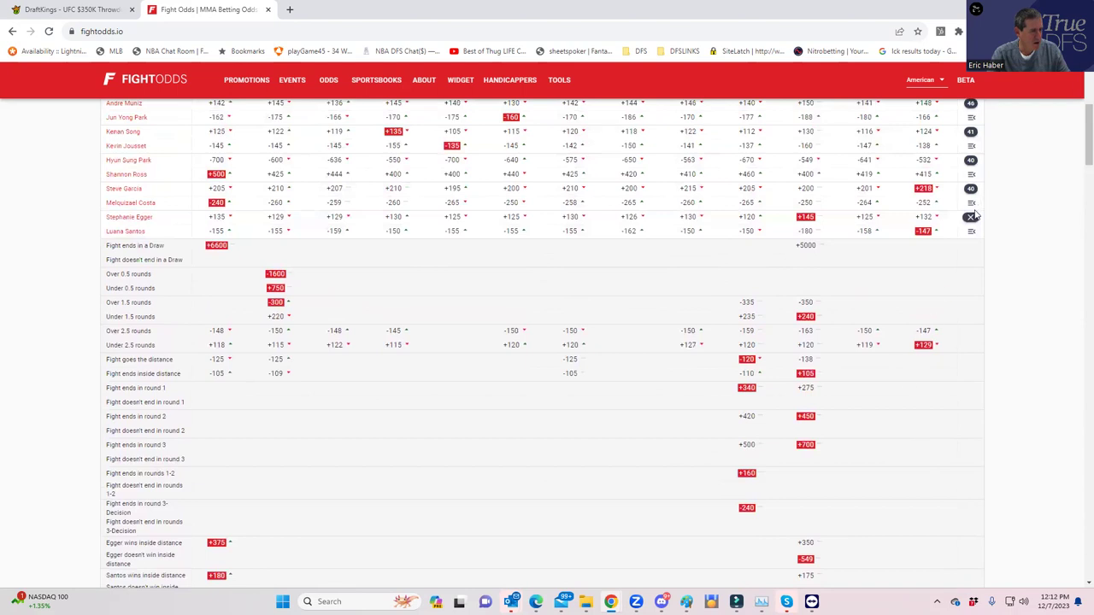
click(971, 217)
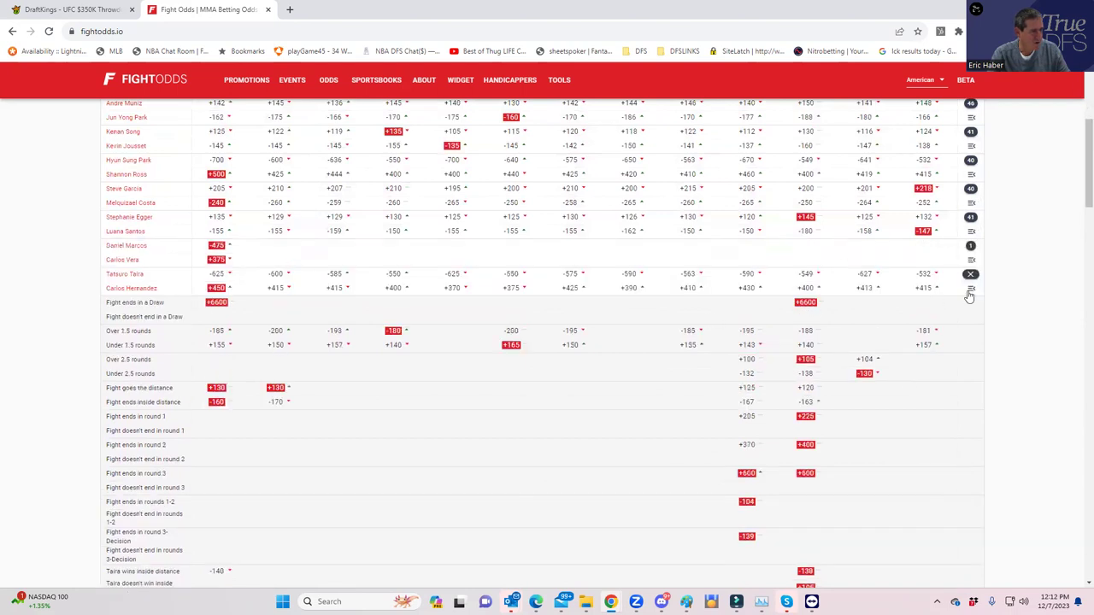
Check the Amanda vs. Alencar prop odds for comparison and collapse them again.
scroll(958, 396, down, 15)
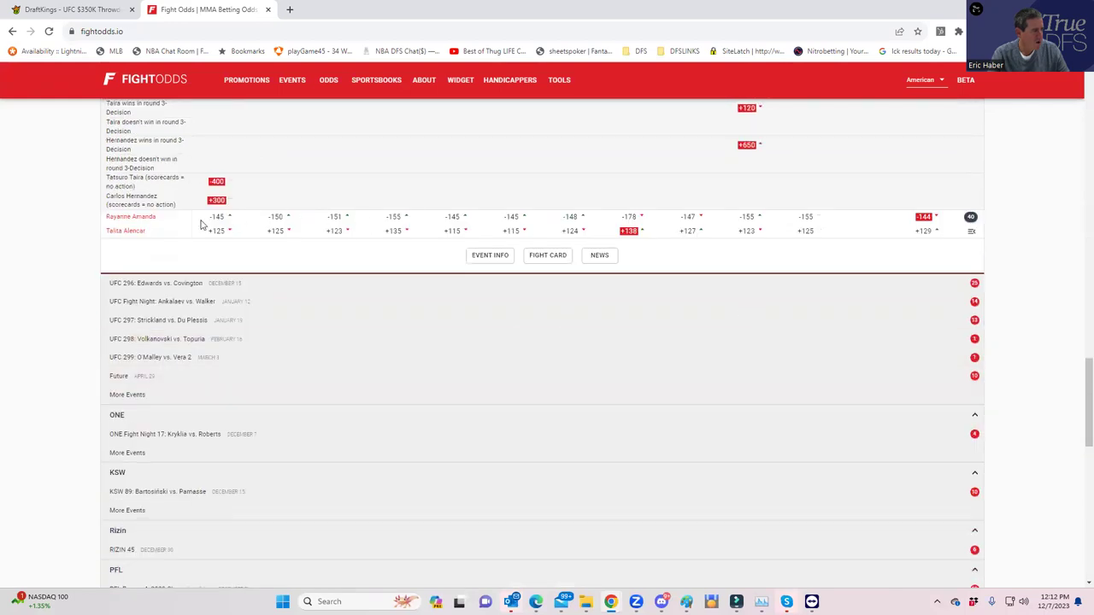
click(971, 217)
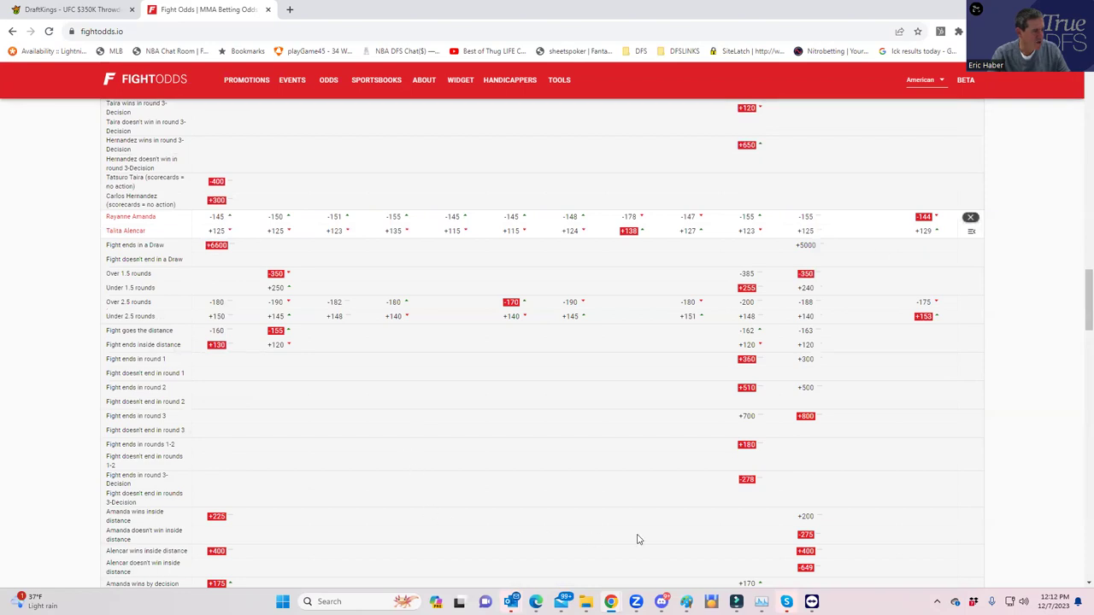
click(971, 217)
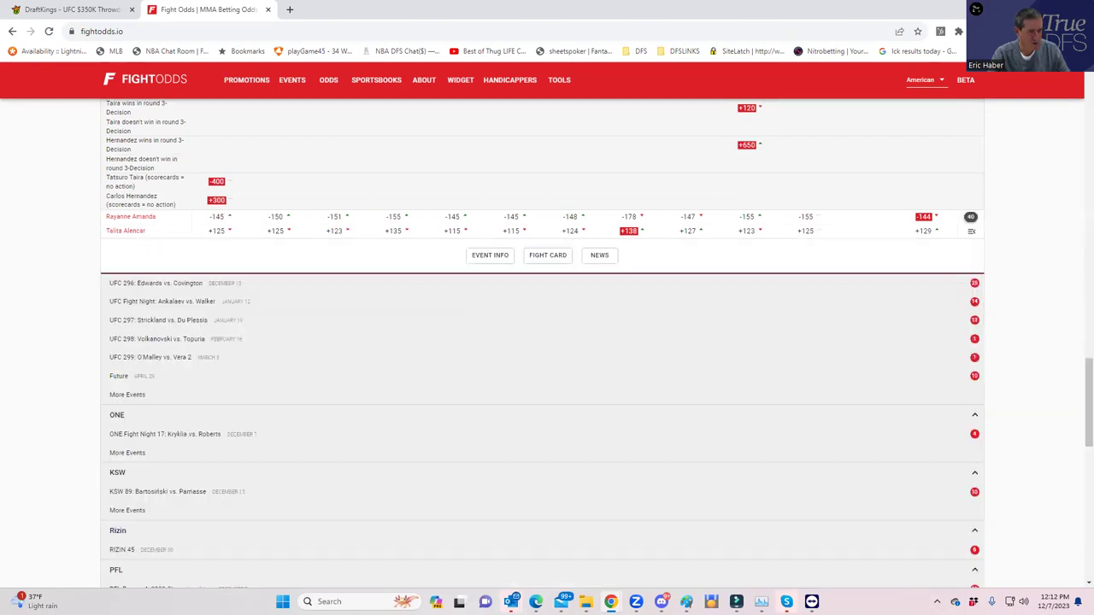
Recheck the Egger vs. Santos prop odds, and add both L. Santos and S. Egger to the DraftKings lineup.
scroll(1060, 274, up, 15)
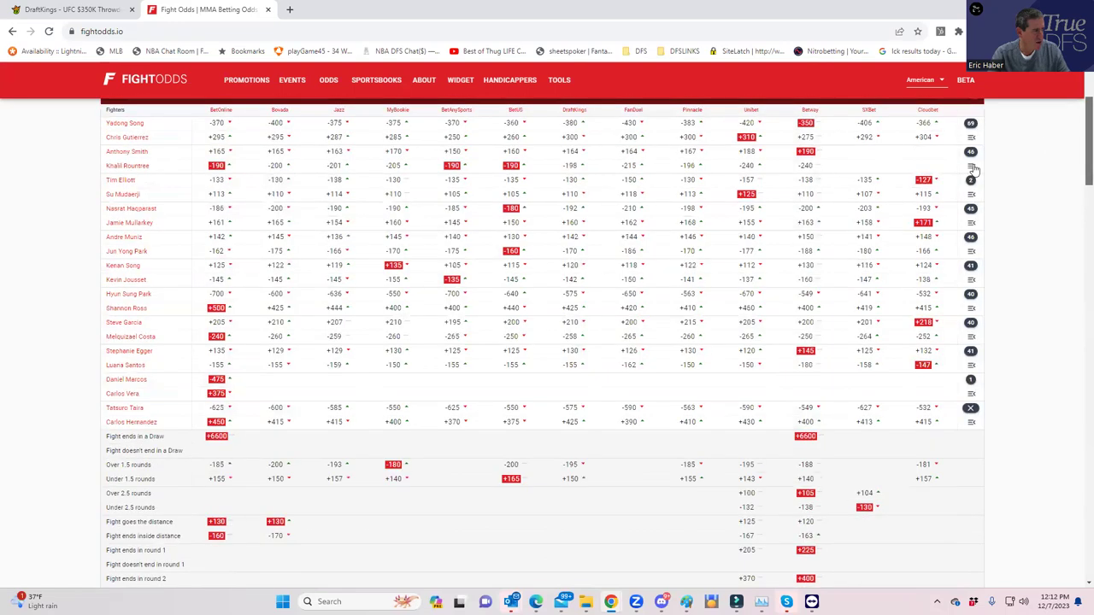
click(971, 352)
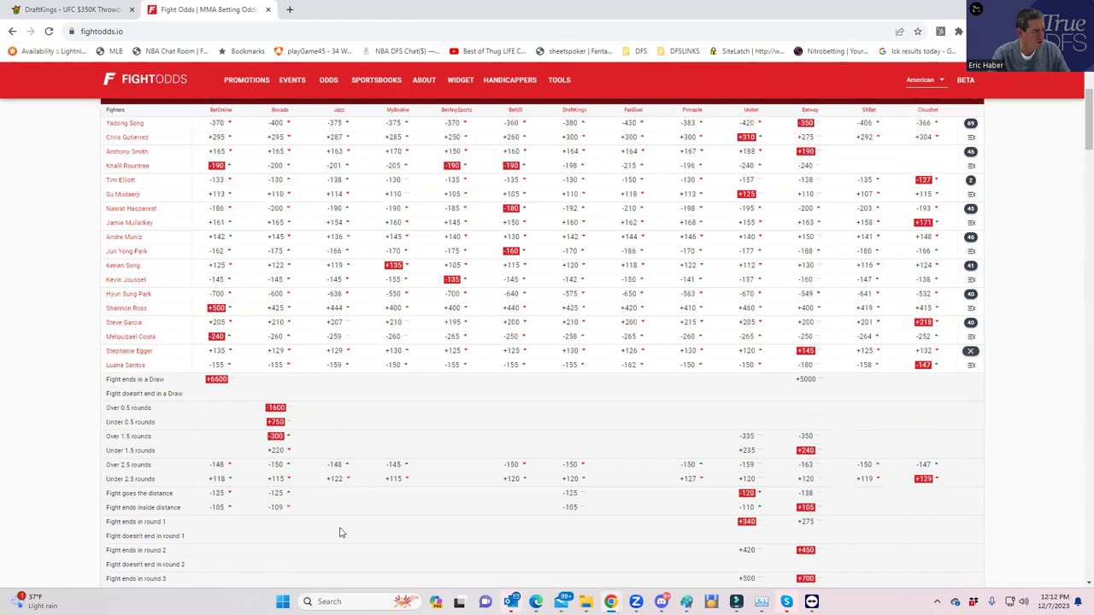
scroll(341, 525, down, 2)
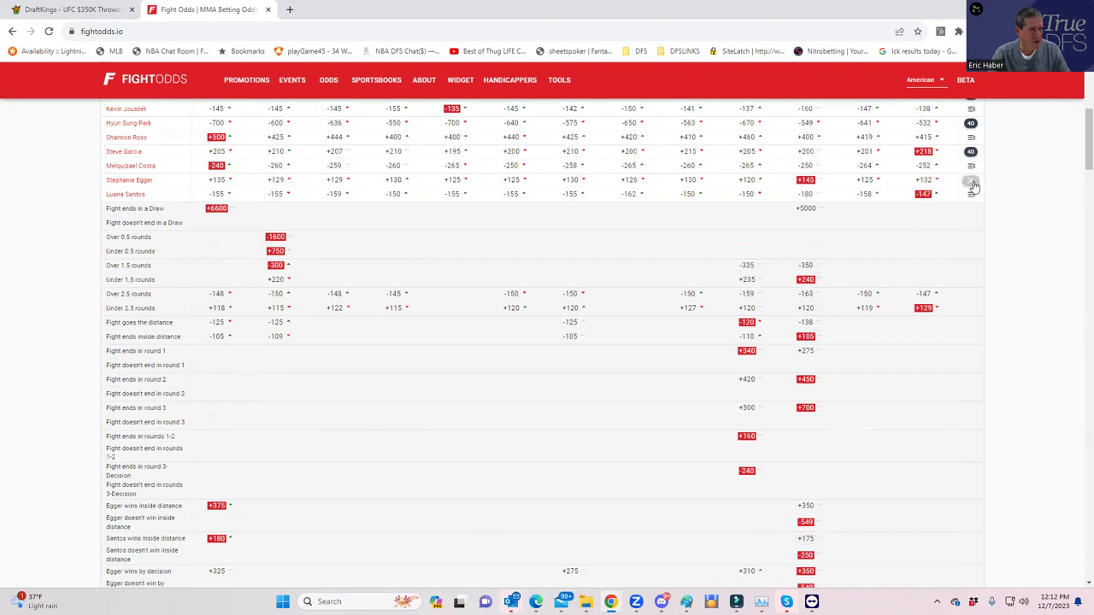
click(60, 9)
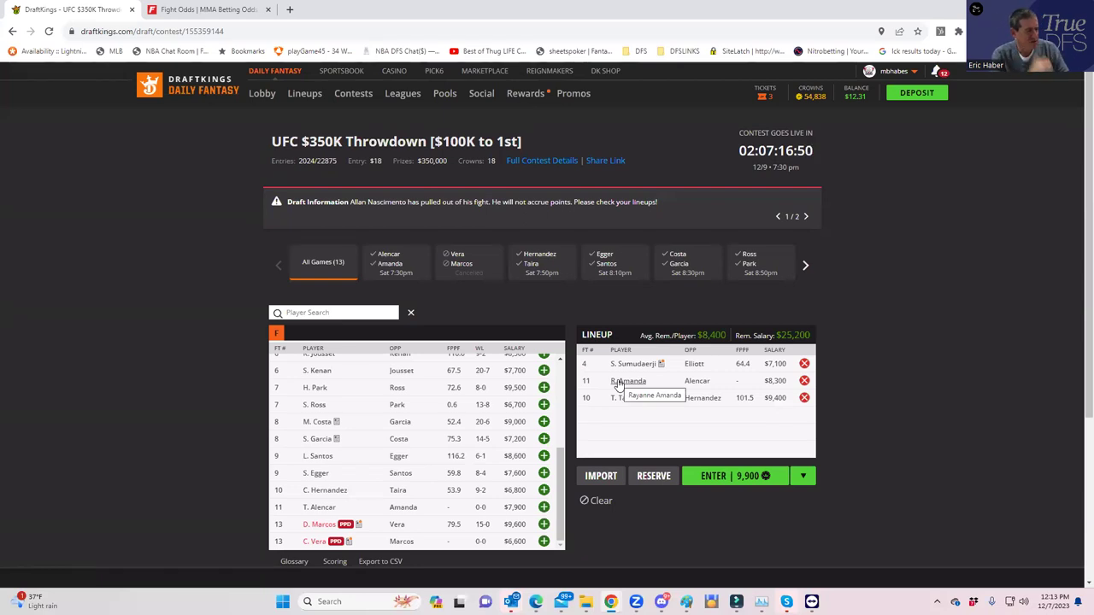
click(545, 457)
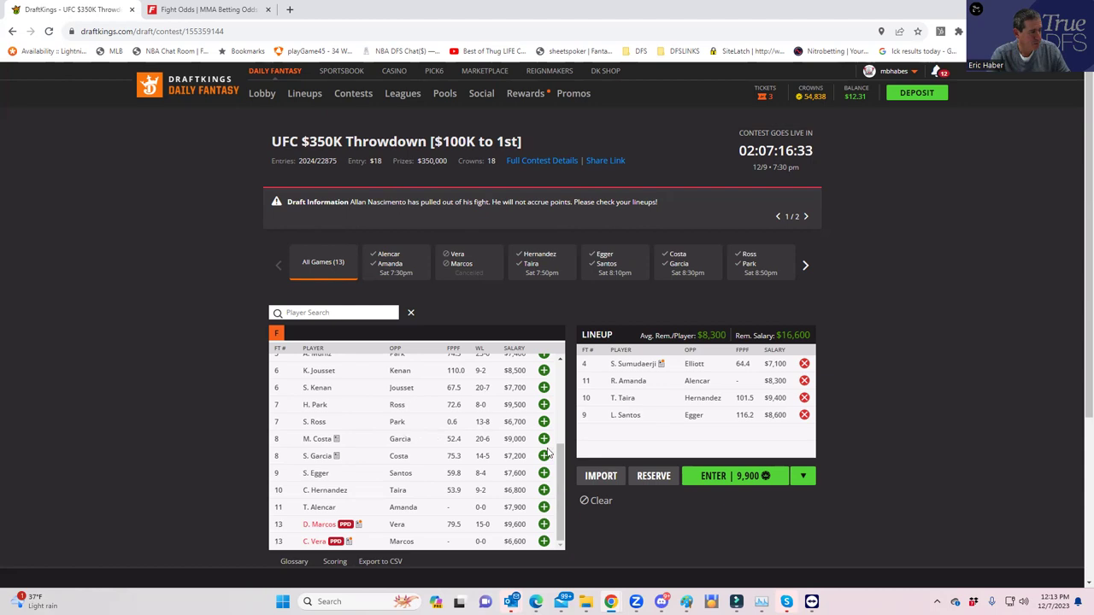
click(545, 475)
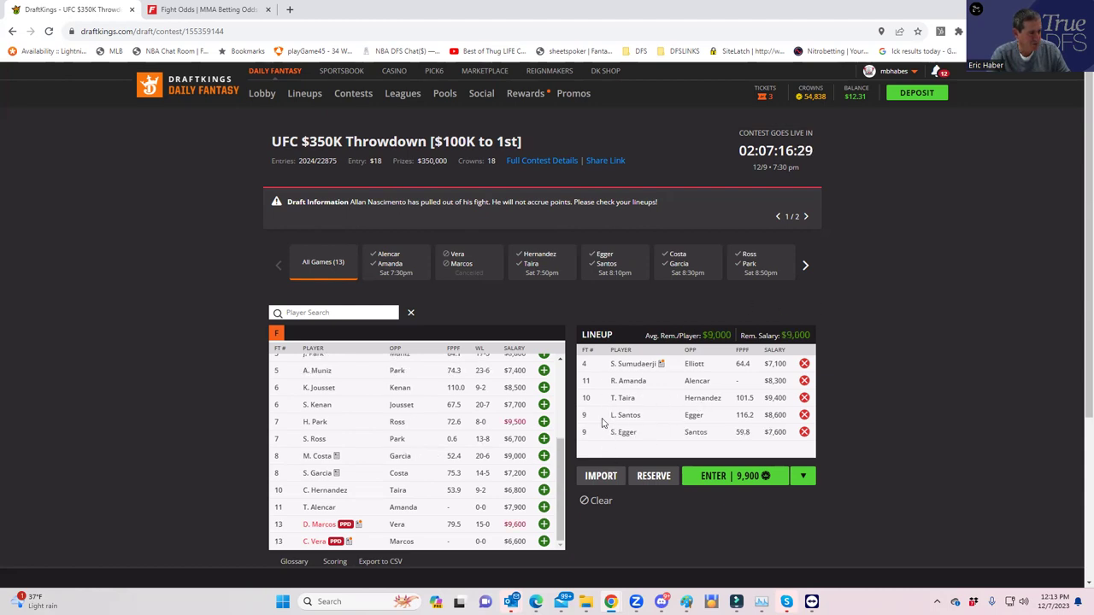
On FightOdds, collapse the Taira vs. Hernandez props and examine the prop odds for the Garcia vs. Costa fight.
click(211, 10)
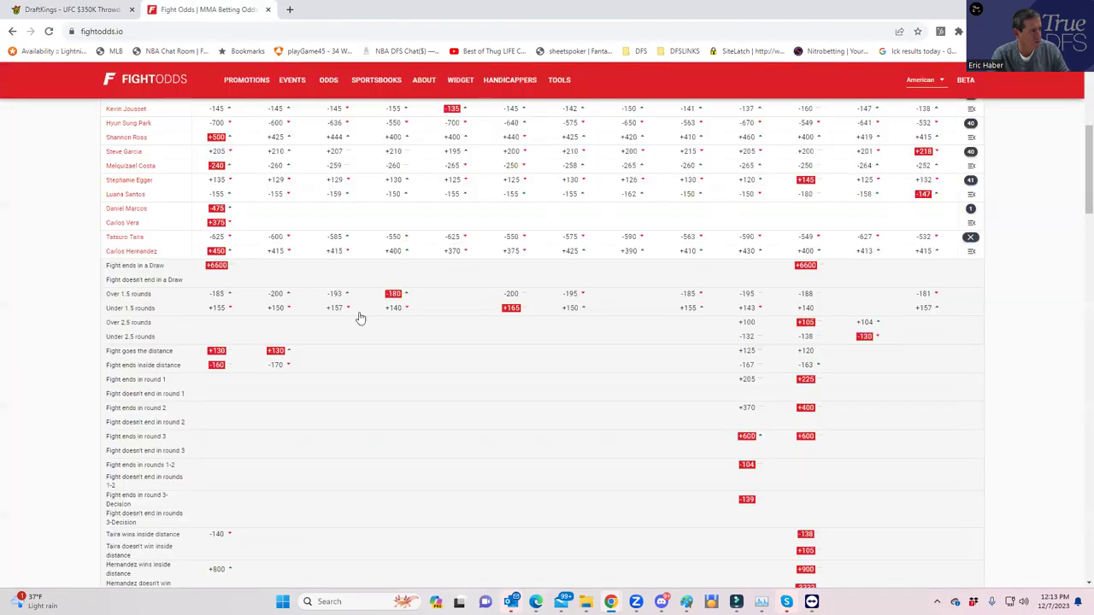
scroll(359, 317, up, 3)
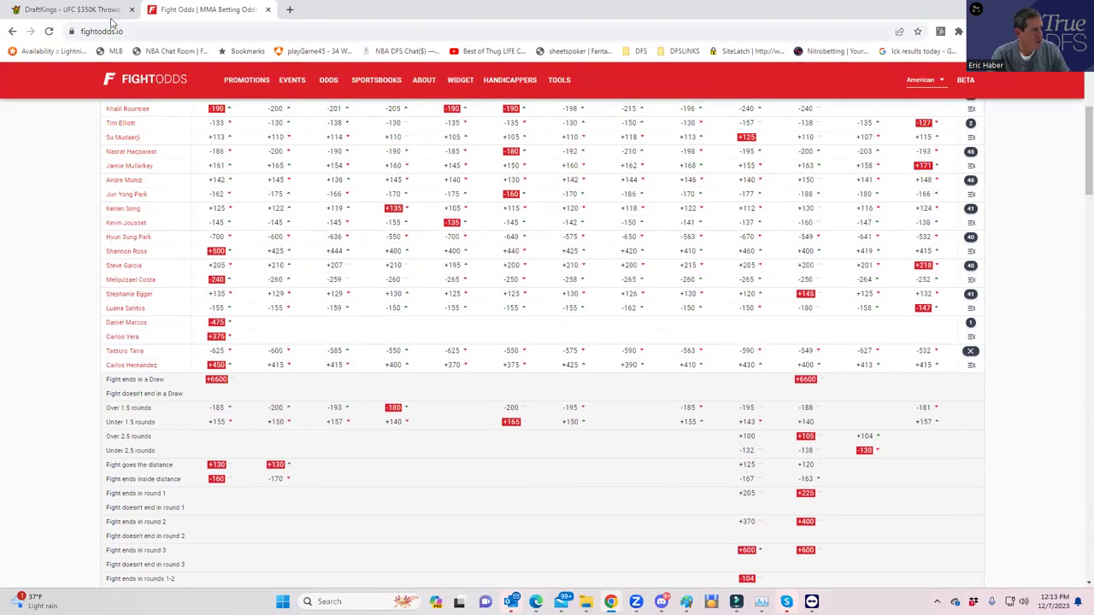
click(77, 10)
click(249, 10)
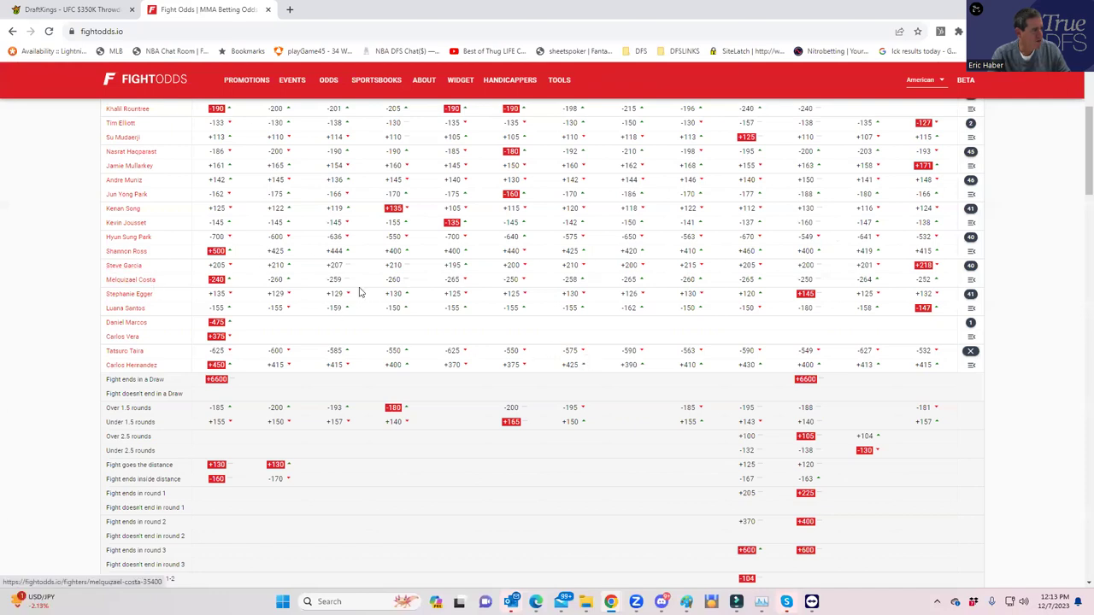
click(971, 352)
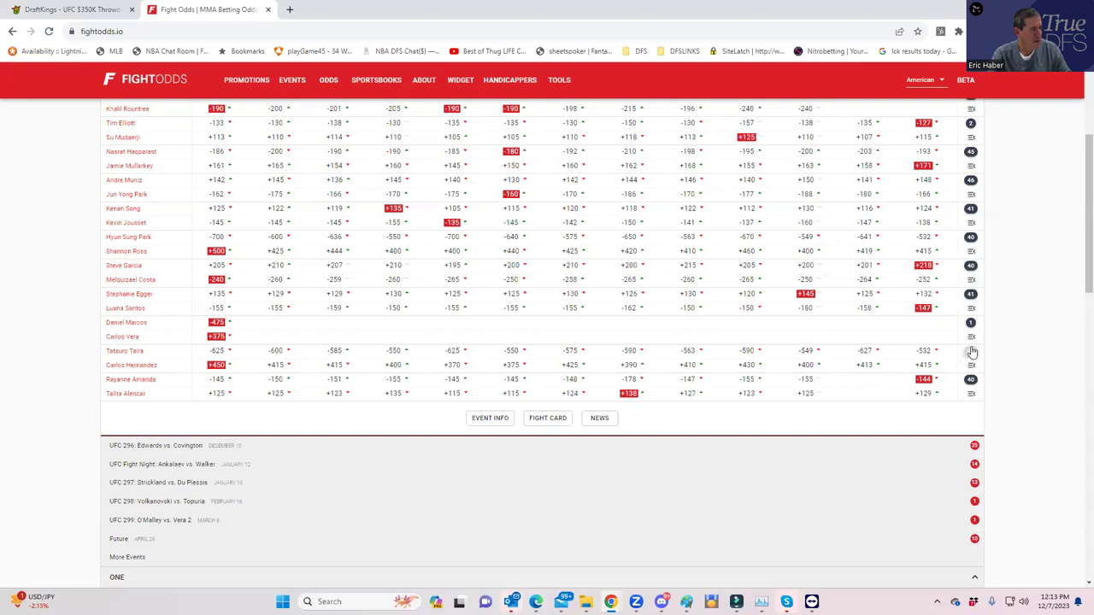
click(971, 266)
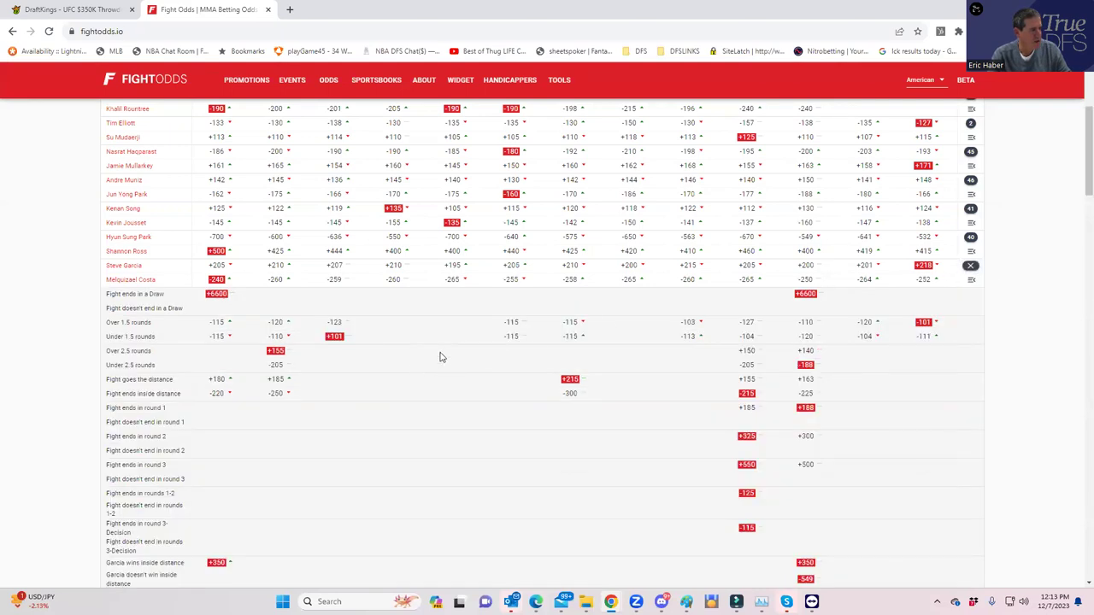
scroll(590, 376, down, 4)
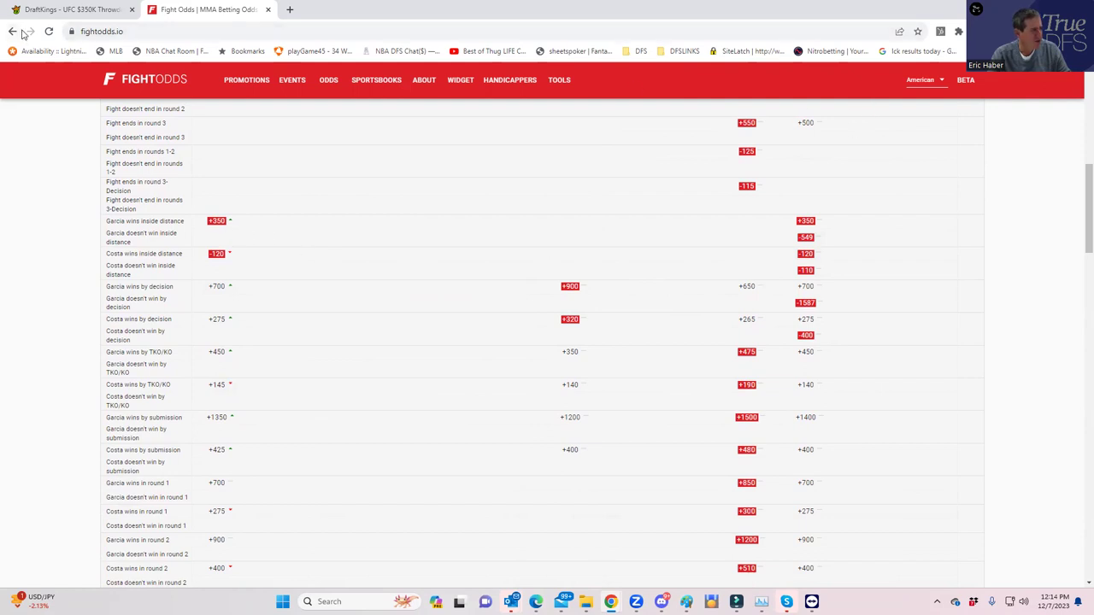
On DraftKings, filter the fighter list to Costa vs. Garcia, review Steve Garcia's fight log, and restore the list of all games.
click(65, 10)
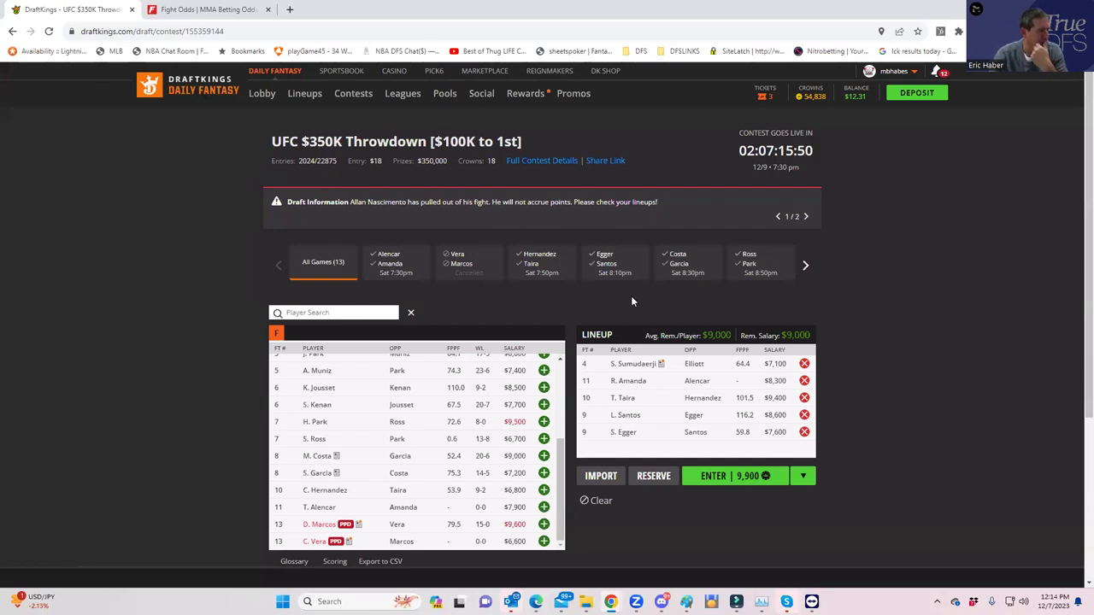
click(669, 267)
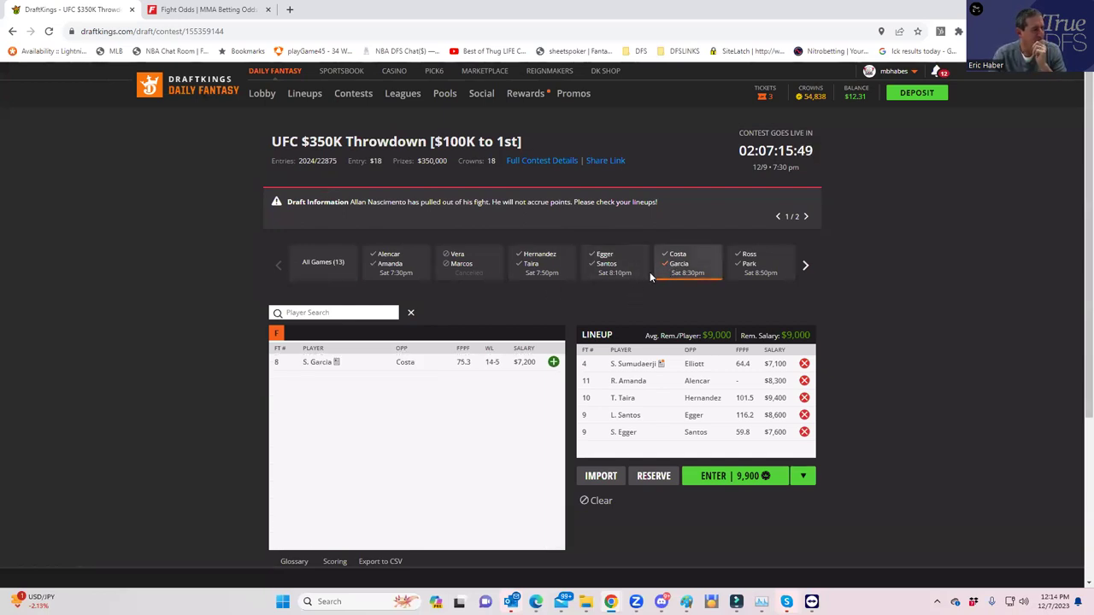
click(316, 364)
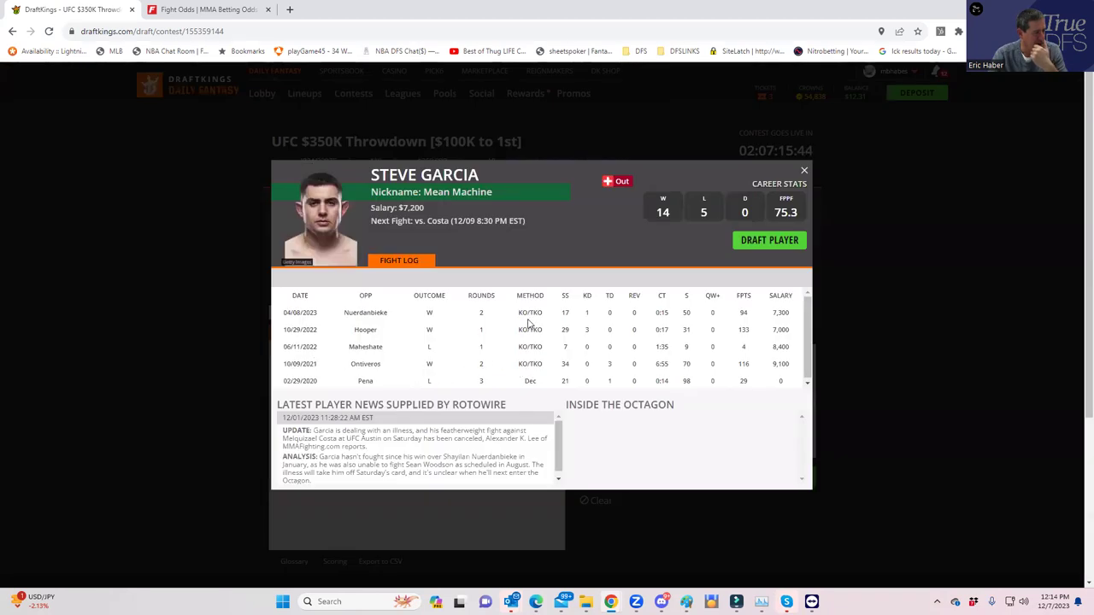
scroll(632, 374, down, 1)
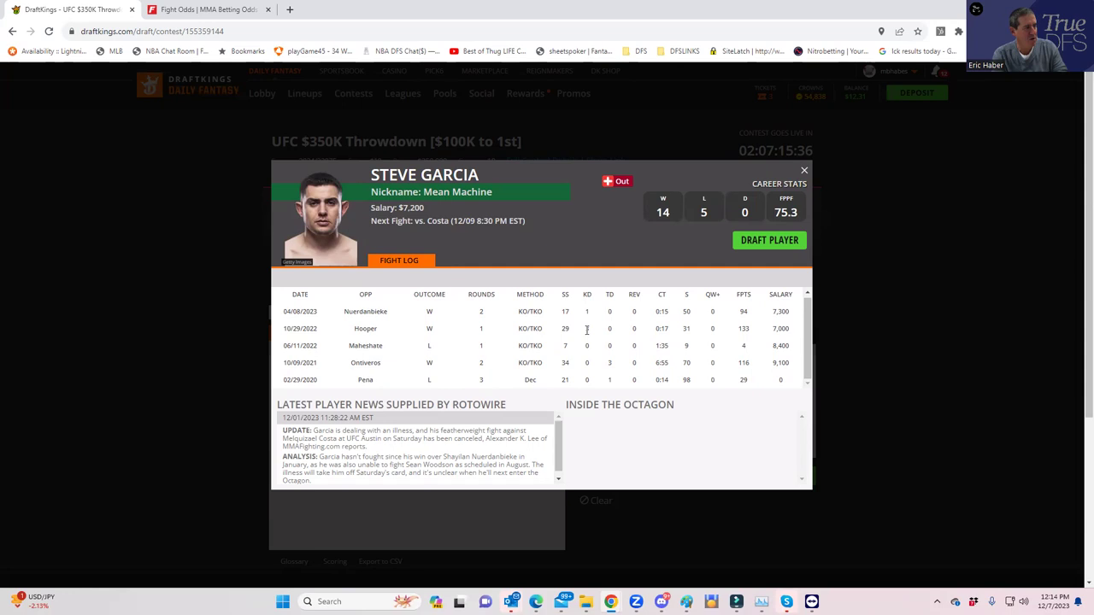
click(804, 170)
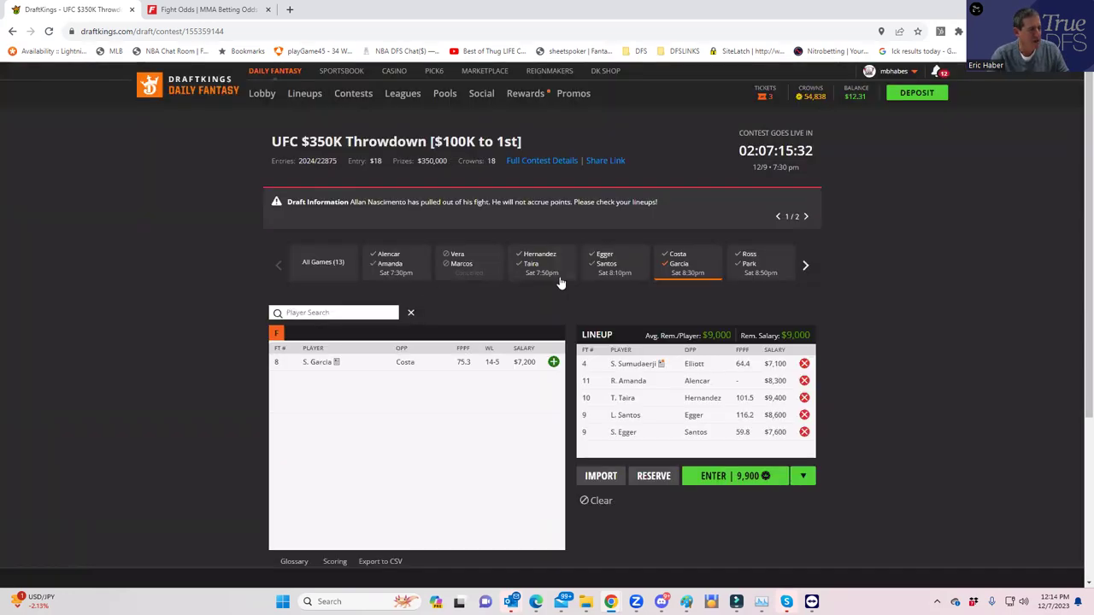
click(676, 270)
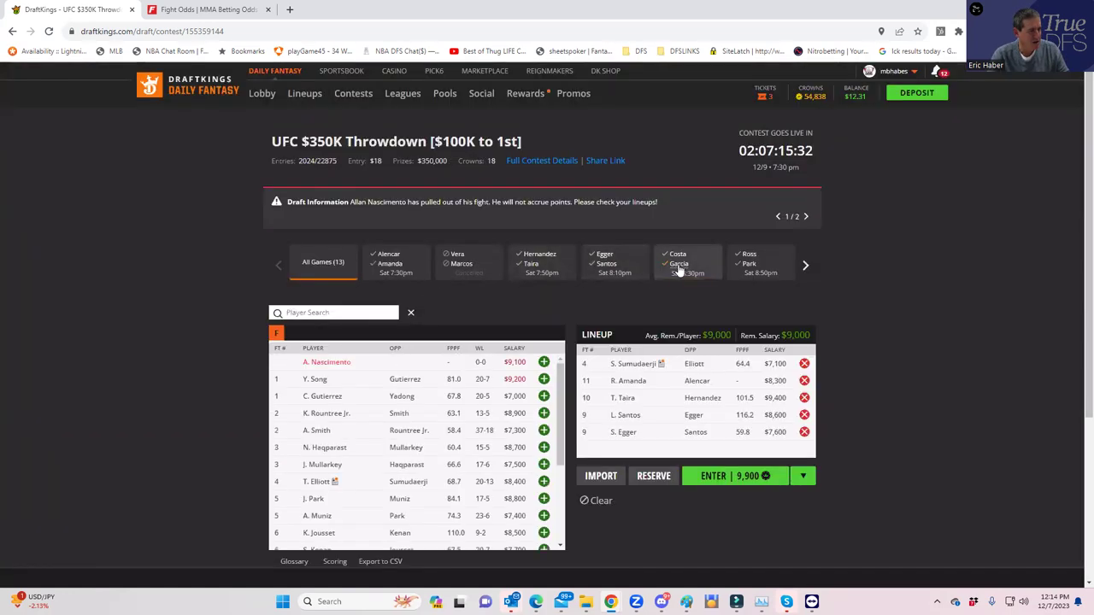
Return to FightOdds and compare Garcia's and Costa's odds of winning inside the distance, by decision and by TKO/KO.
click(216, 11)
scroll(591, 273, up, 5)
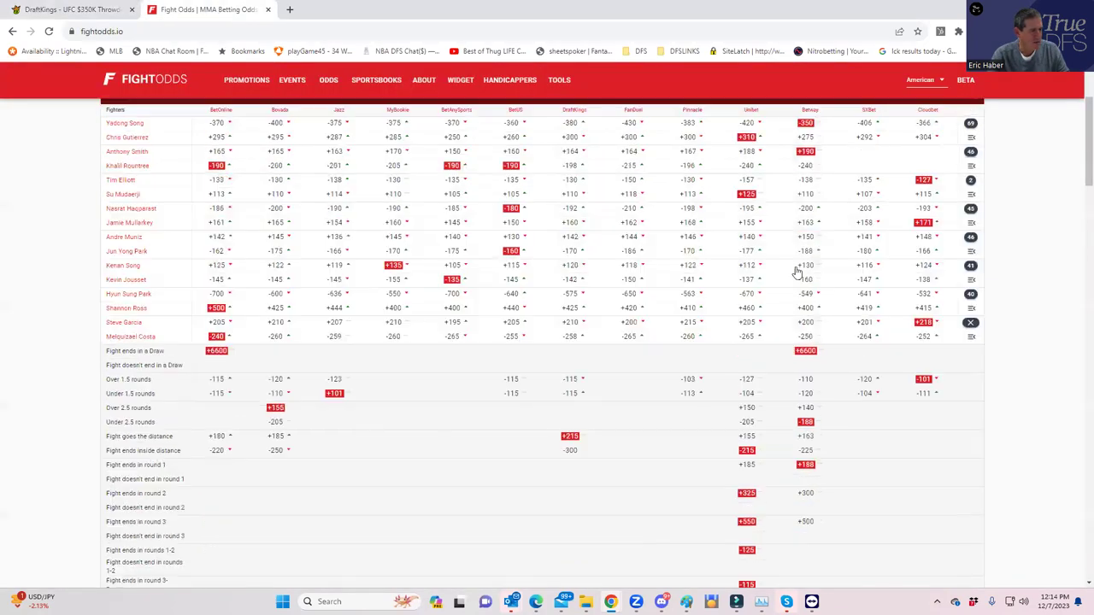
scroll(308, 419, down, 3)
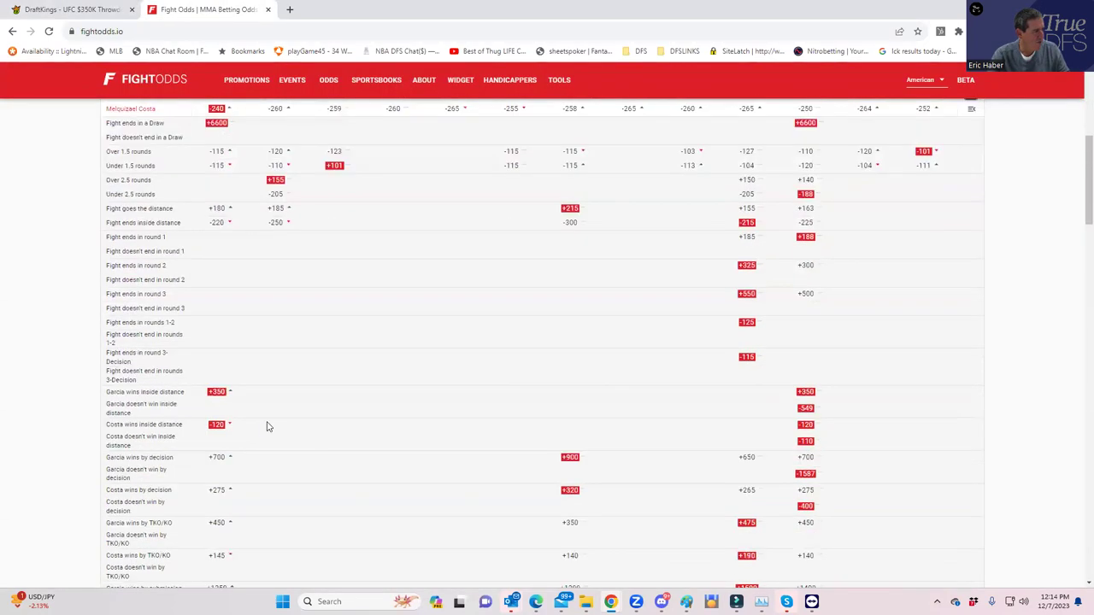
scroll(230, 517, down, 2)
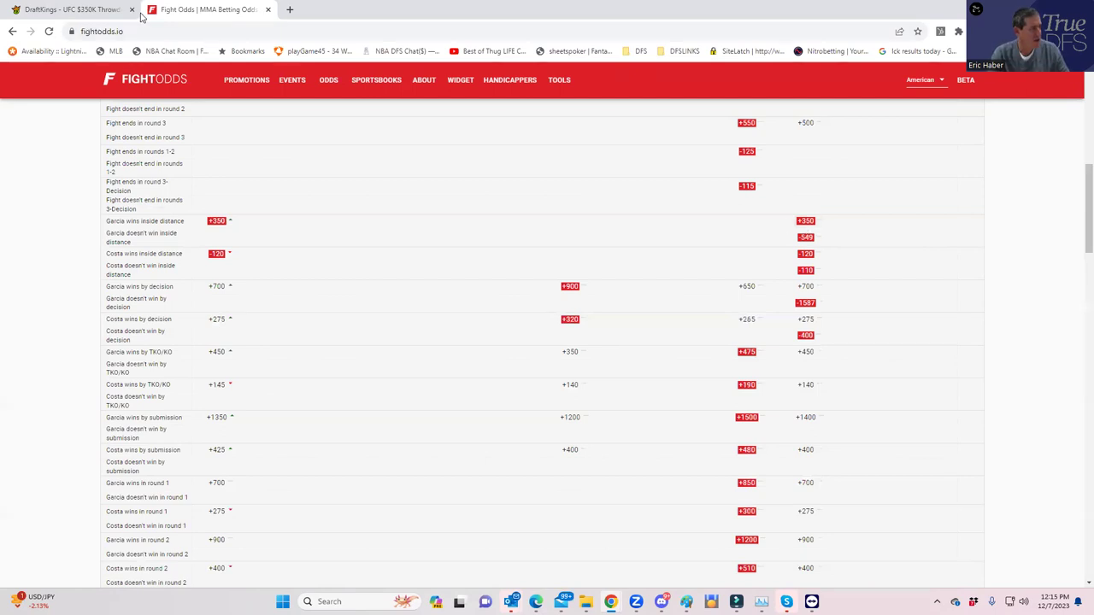
Return to the DraftKings contest and look through the fighter salaries for the remaining lineup spot.
click(60, 10)
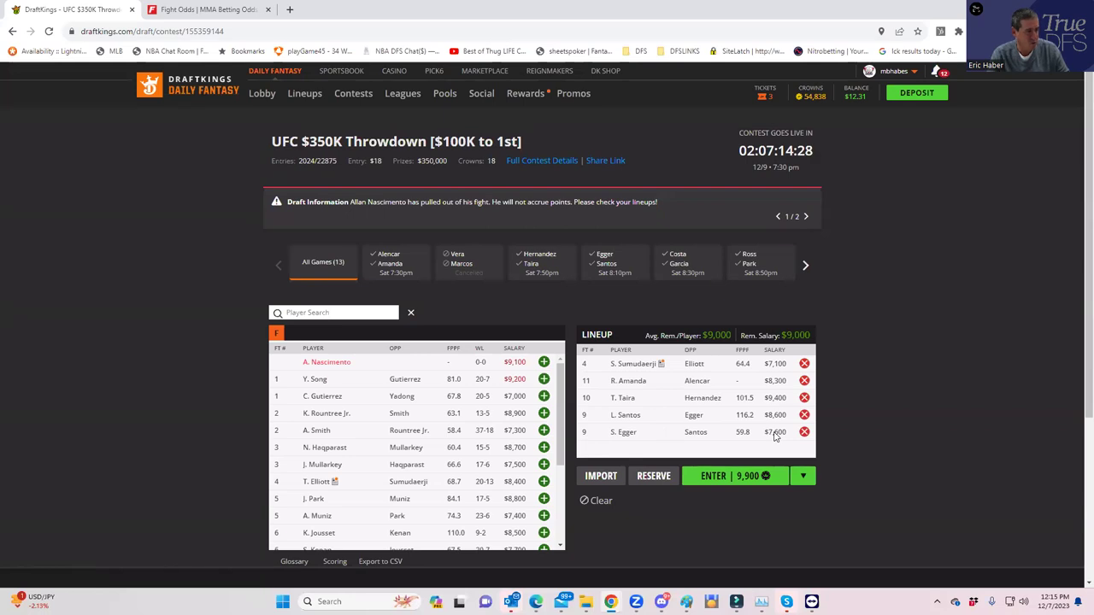
scroll(430, 501, down, 3)
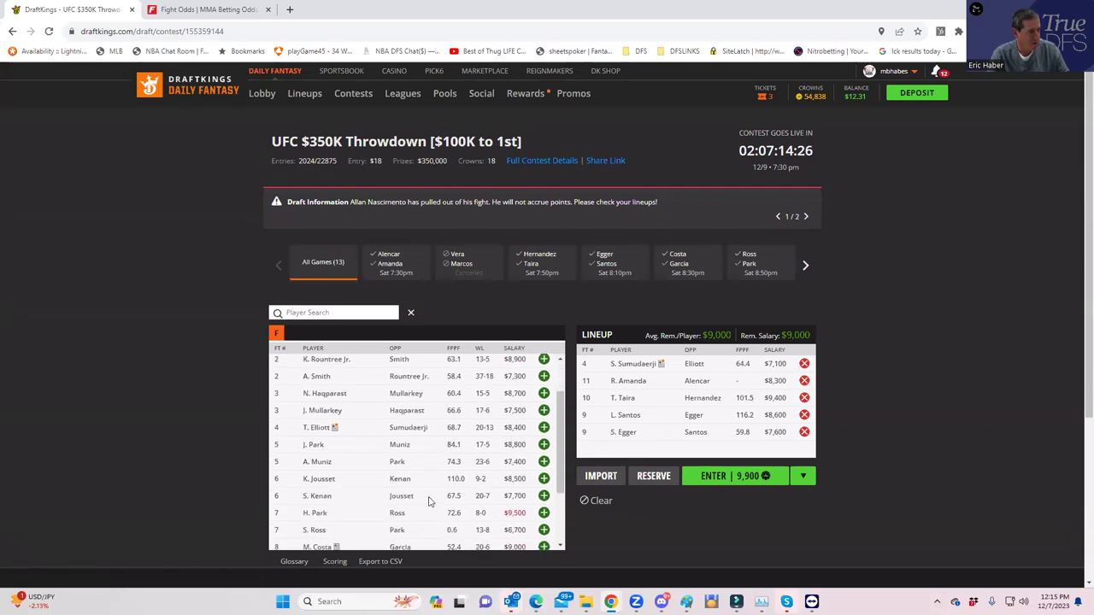
scroll(429, 502, up, 3)
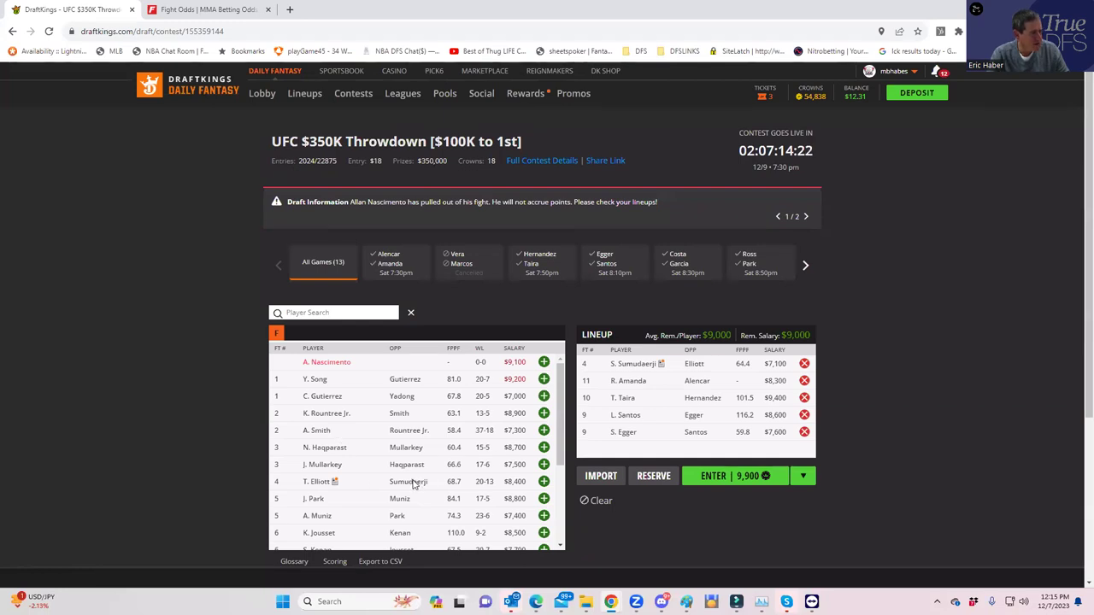
Check the remaining fighter salaries, then on FightOdds collapse the Garcia vs. Costa props and examine the Hyun Sung Park vs. Shannon Ross prop odds.
scroll(398, 500, down, 2)
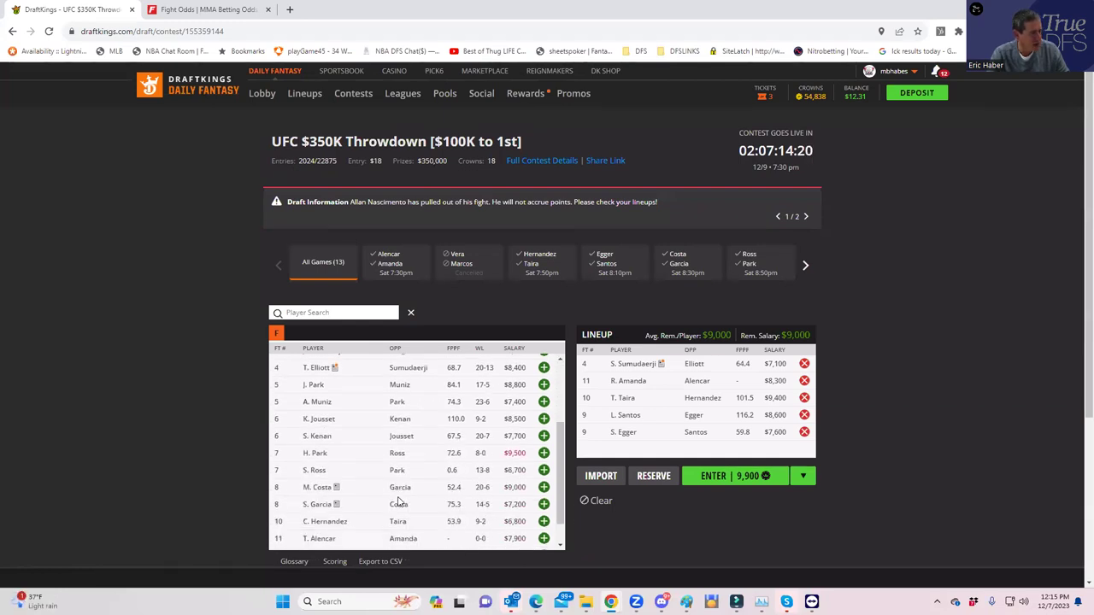
scroll(398, 503, down, 1)
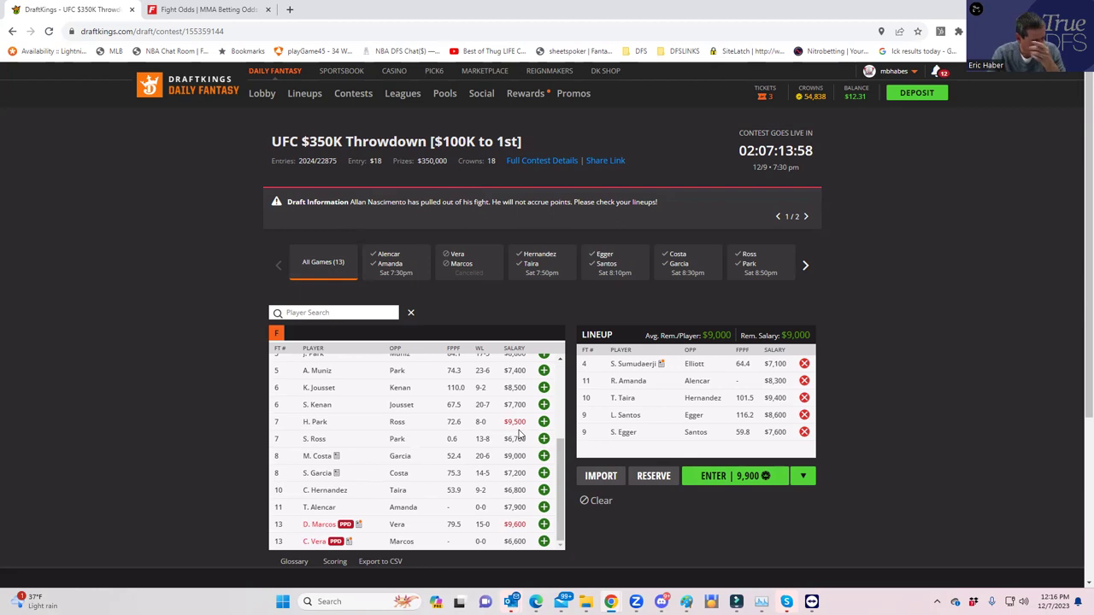
click(189, 10)
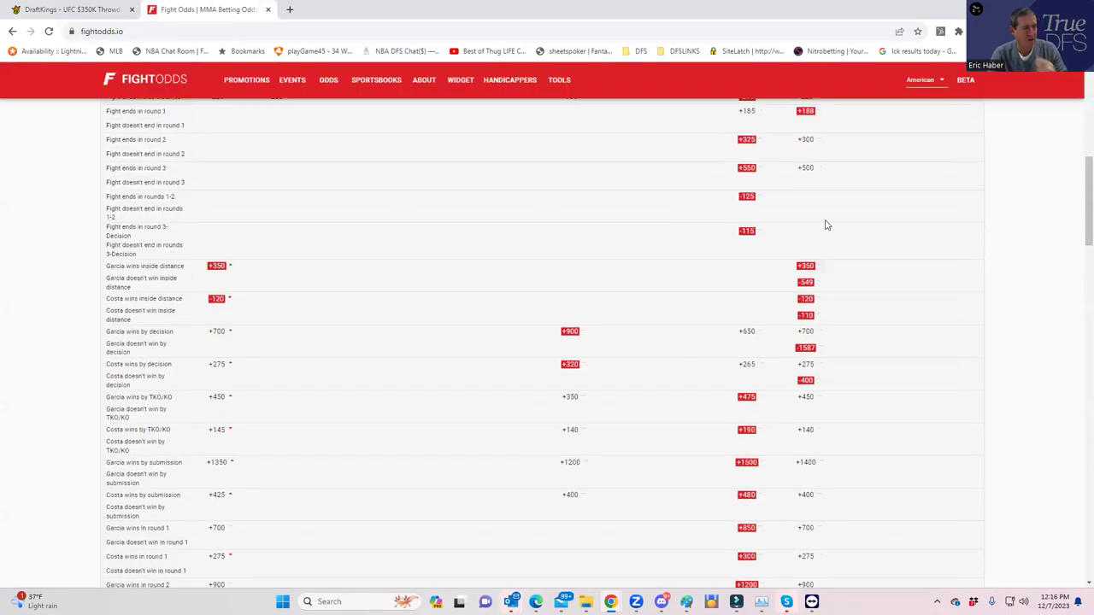
scroll(826, 225, up, 3)
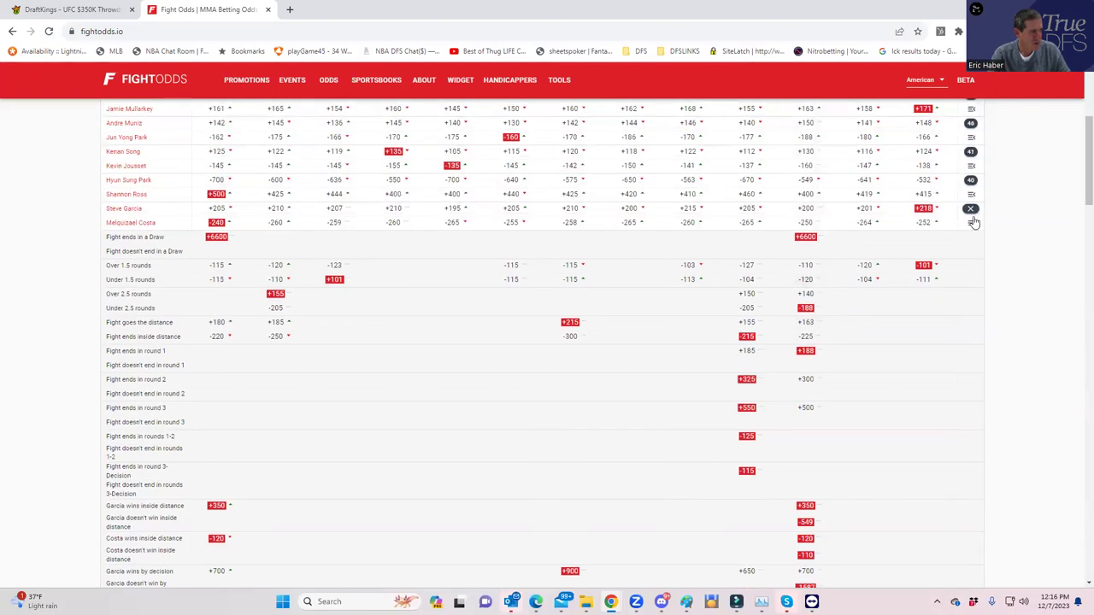
click(971, 209)
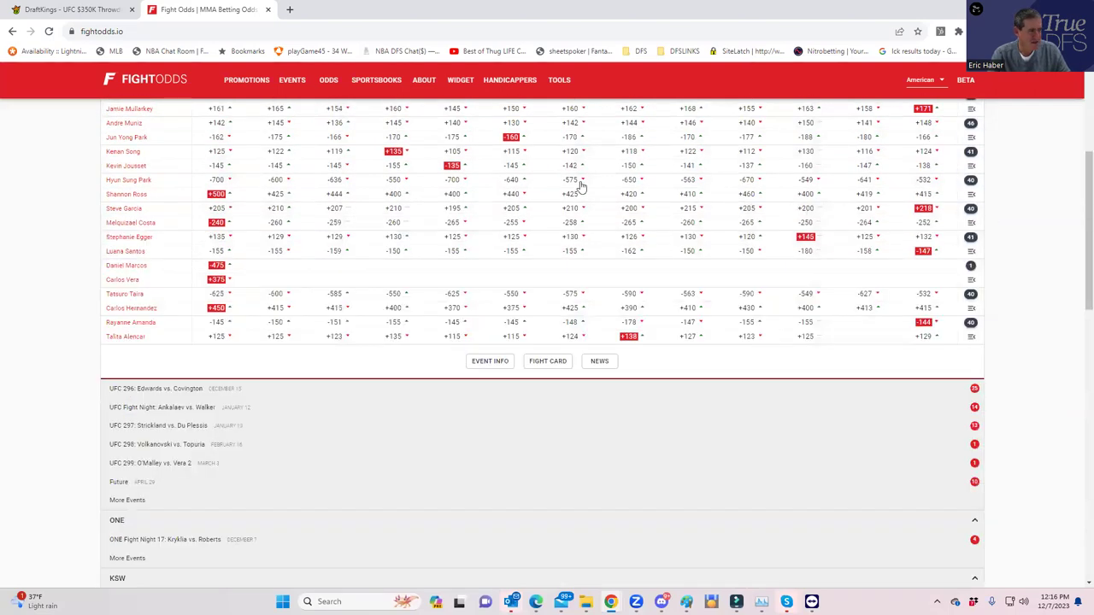
click(971, 182)
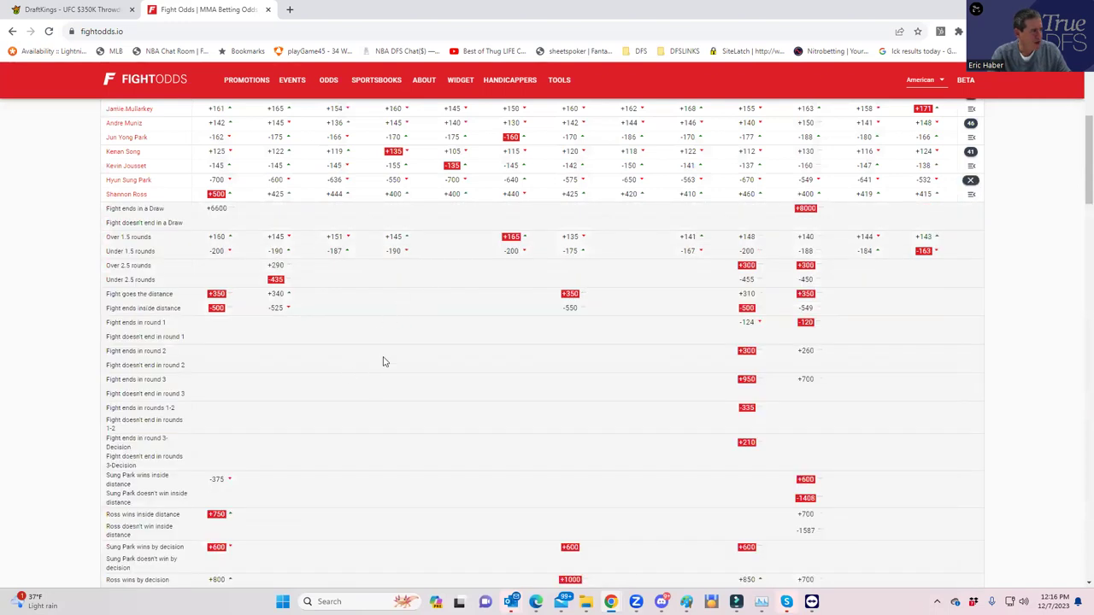
scroll(523, 408, down, 1)
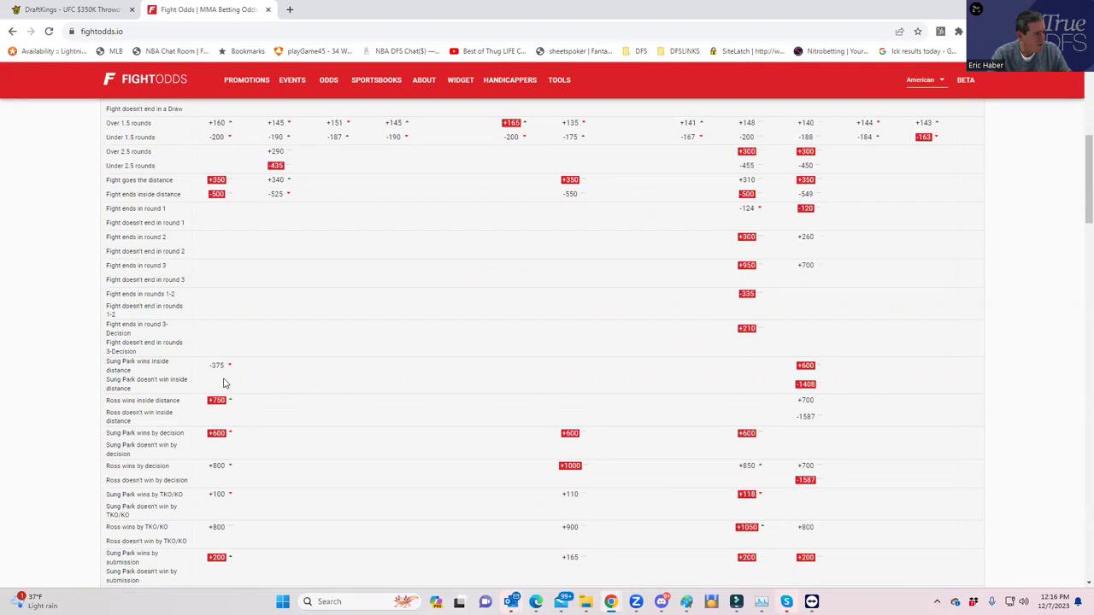
scroll(391, 453, down, 3)
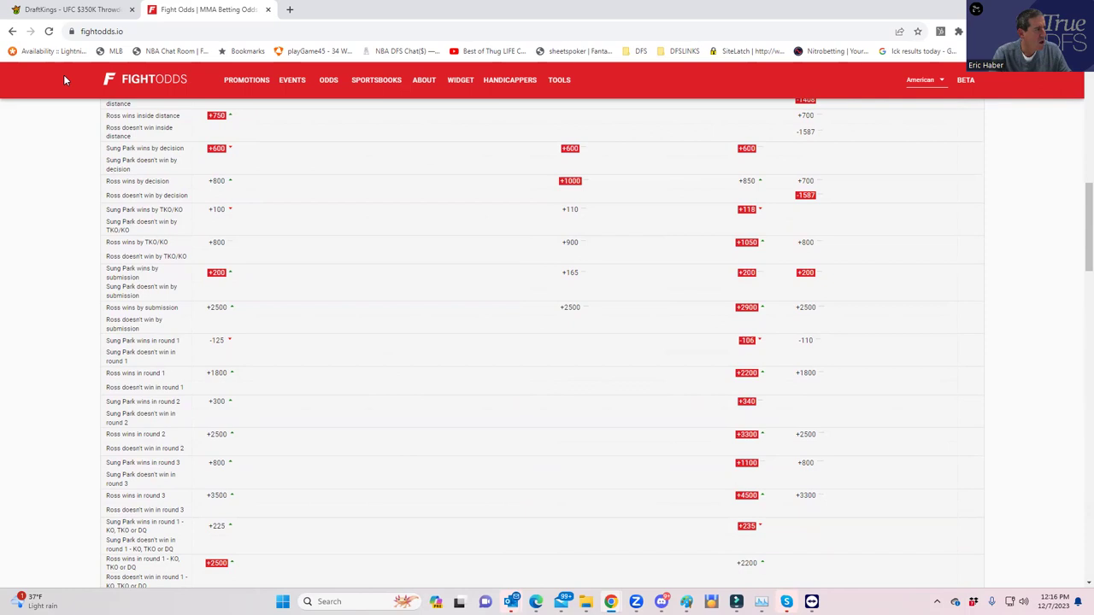
On DraftKings, add H. Park to the lineup and remove S. Egger, L. Santos and R. Amanda.
click(92, 17)
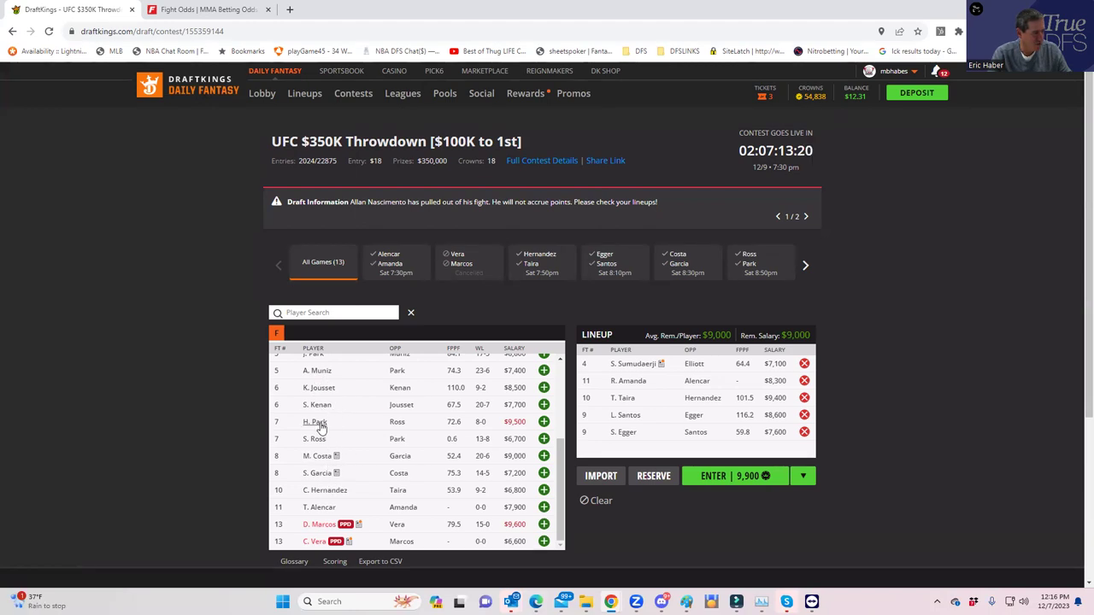
click(543, 422)
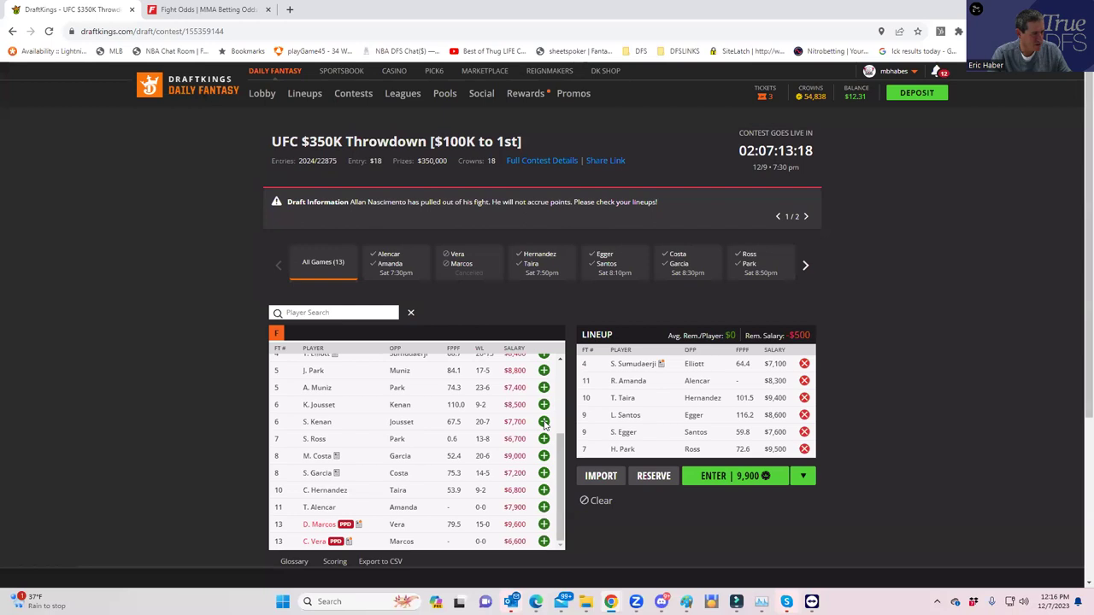
click(804, 434)
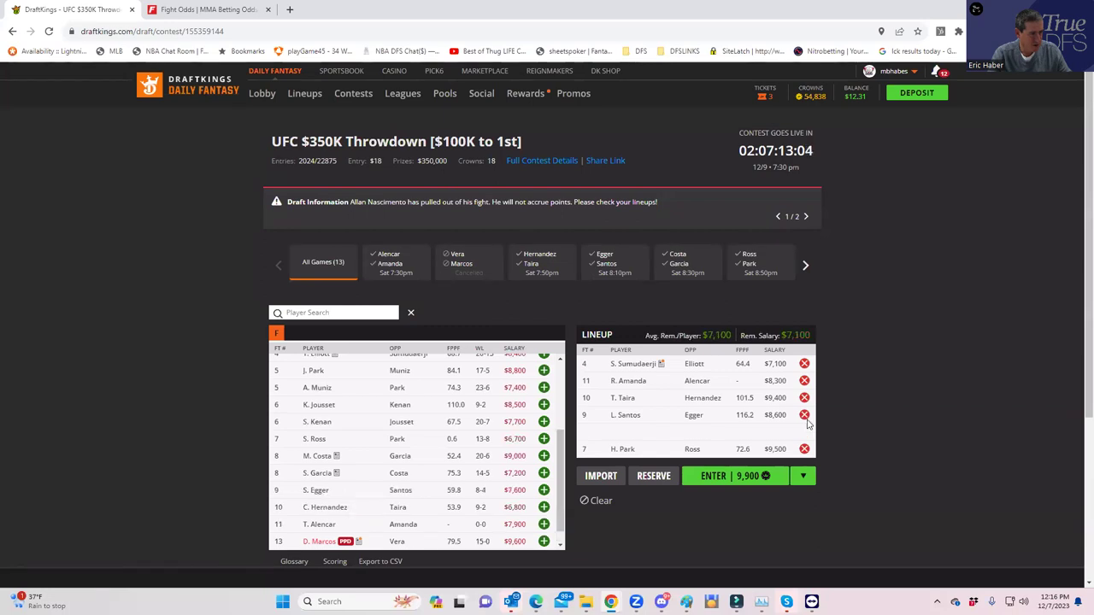
click(804, 416)
click(804, 381)
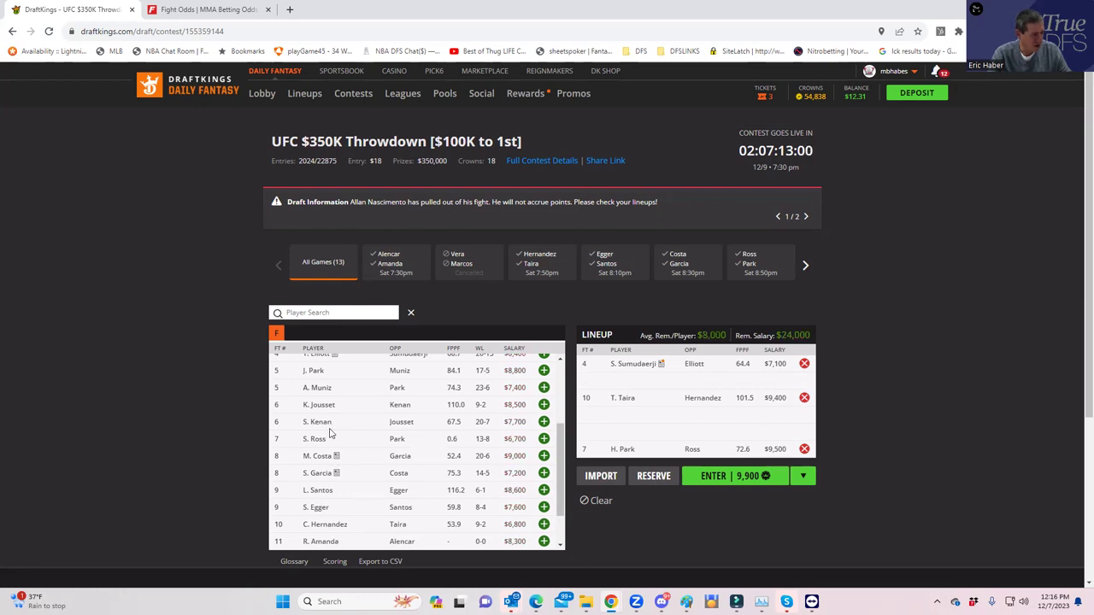
Review Hyun Sung Park's fight log on DraftKings and switch to FightOdds to examine his full fight history.
click(622, 449)
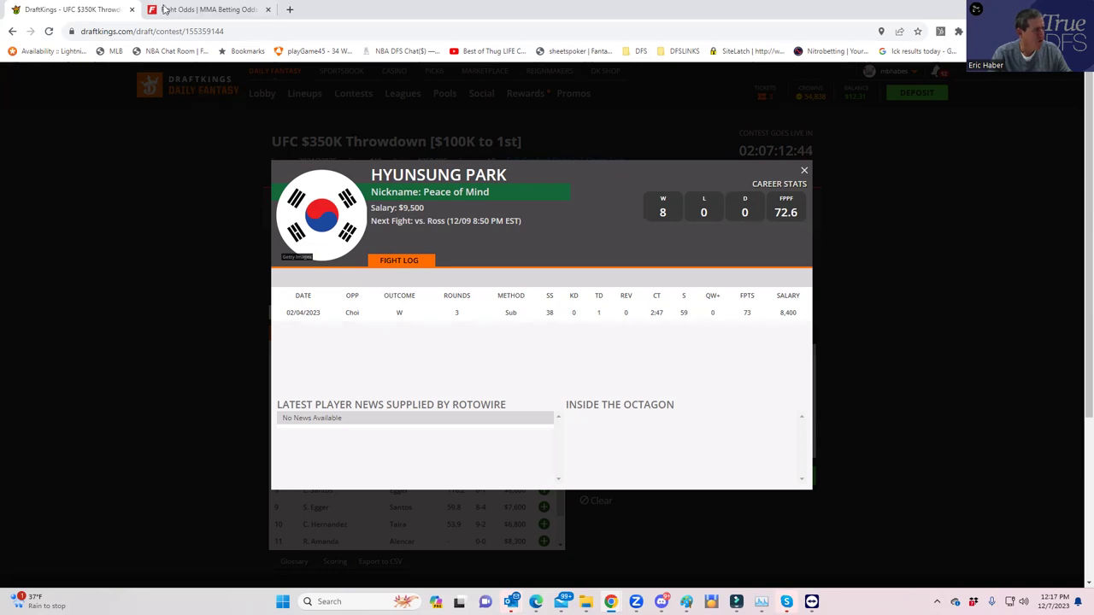
click(208, 11)
scroll(266, 282, up, 5)
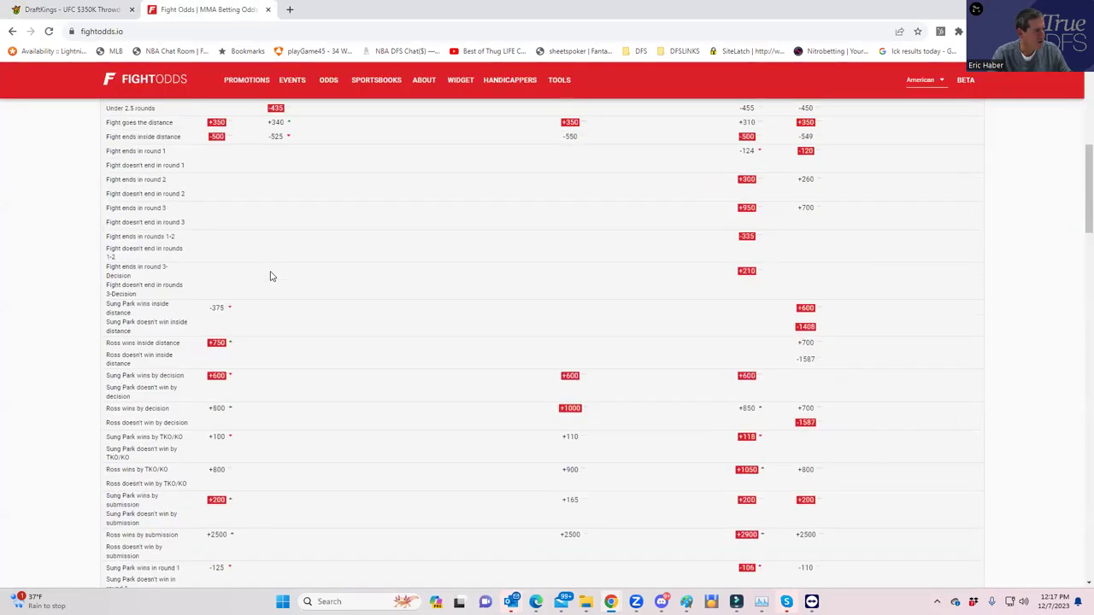
click(129, 180)
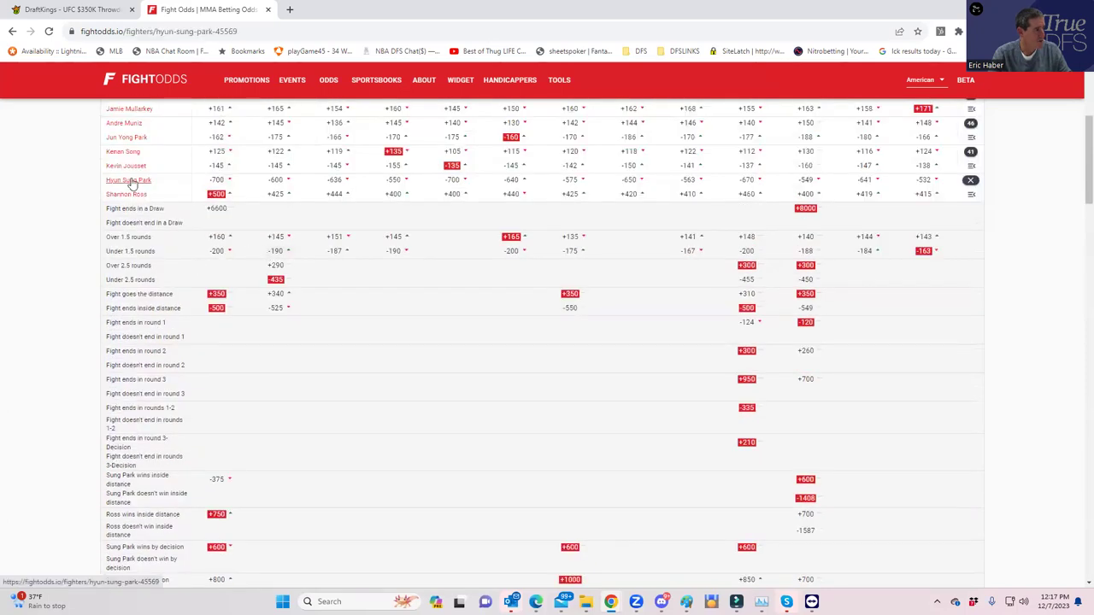
scroll(513, 453, down, 5)
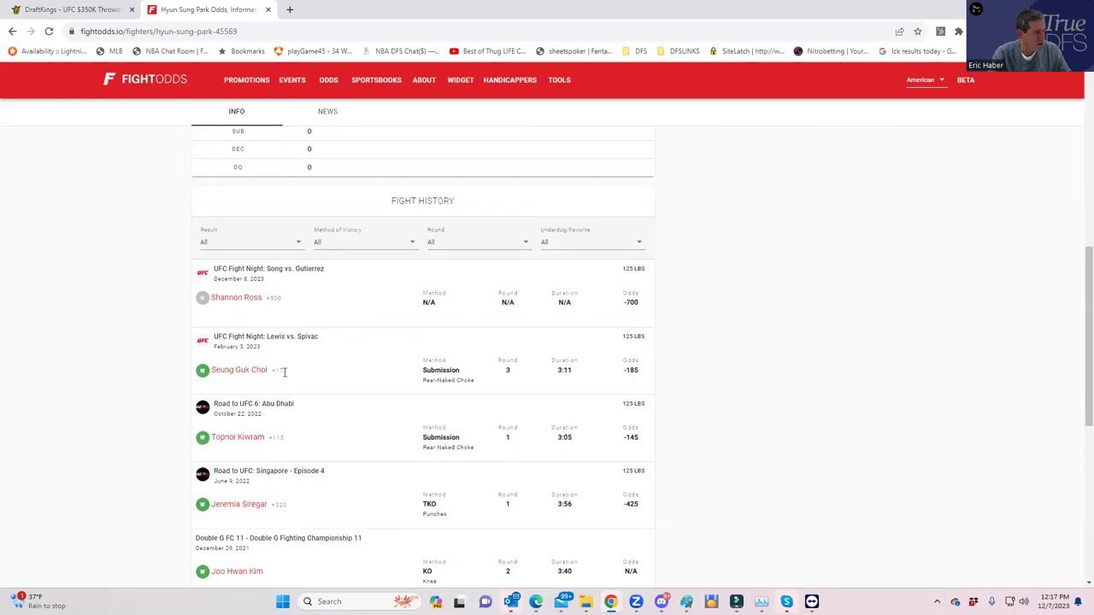
scroll(411, 435, down, 1)
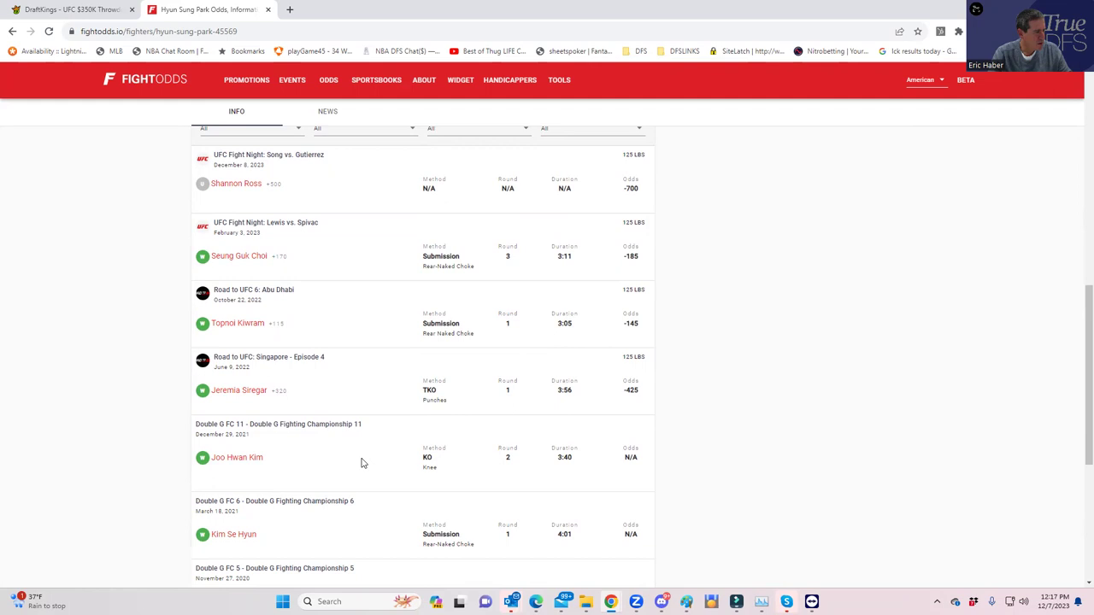
scroll(361, 463, down, 3)
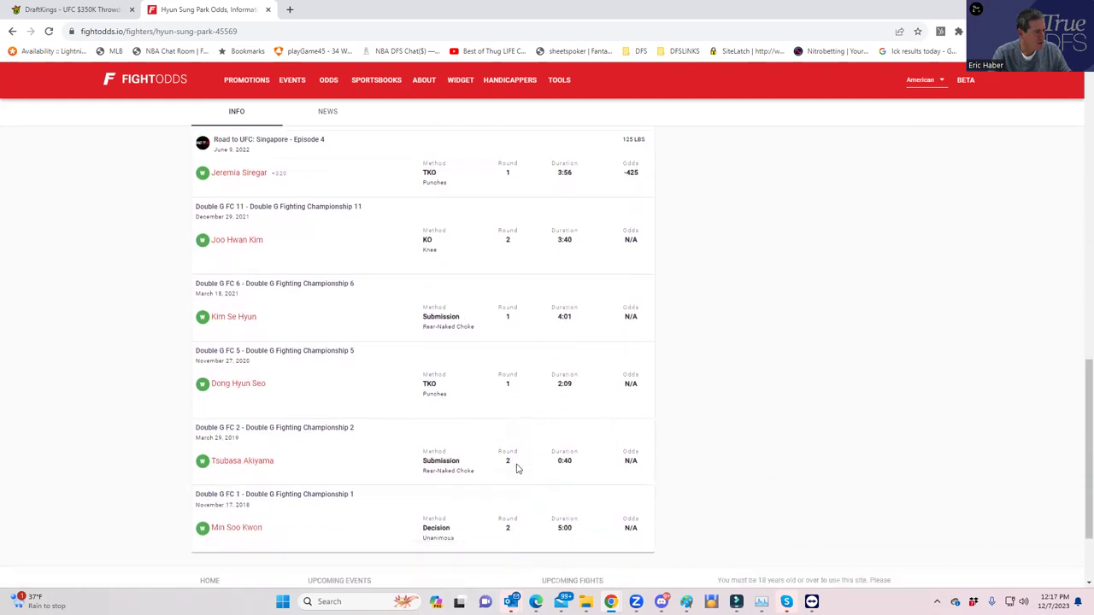
scroll(517, 468, down, 1)
scroll(513, 461, up, 5)
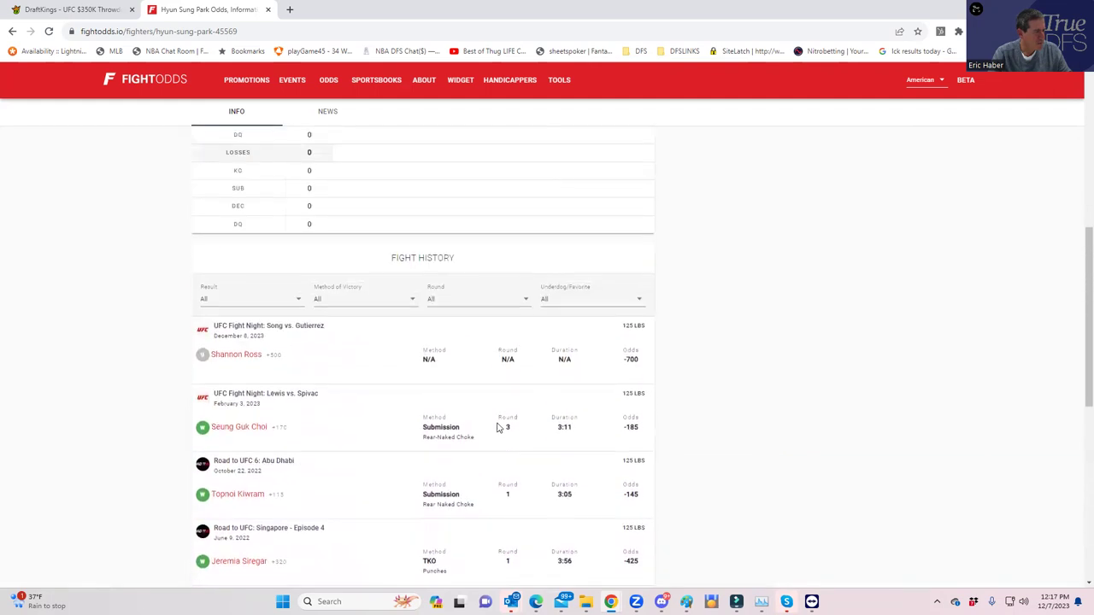
scroll(325, 432, down, 2)
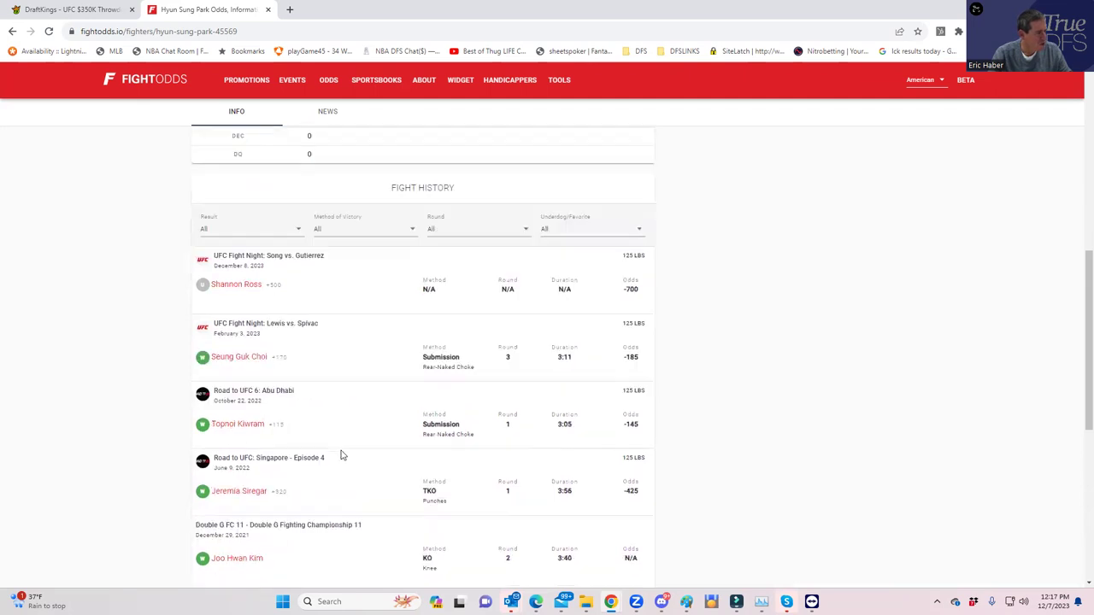
View the fight card of Road to UFC: Singapore - Episode 4 and return to Hyun Sung Park's fighter page.
click(261, 416)
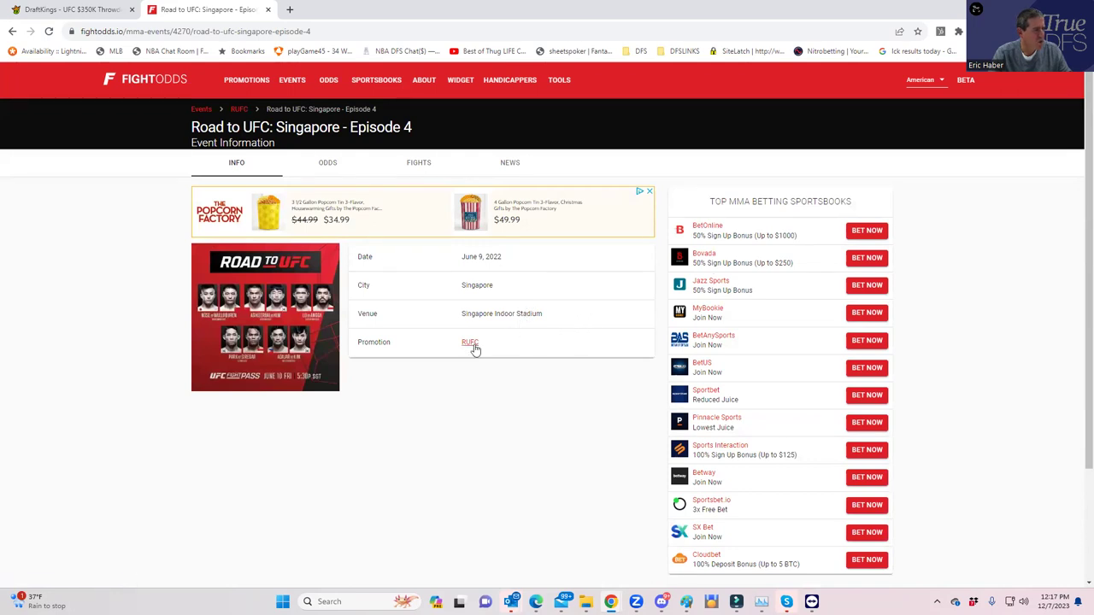
scroll(558, 374, down, 2)
scroll(479, 273, up, 2)
click(417, 167)
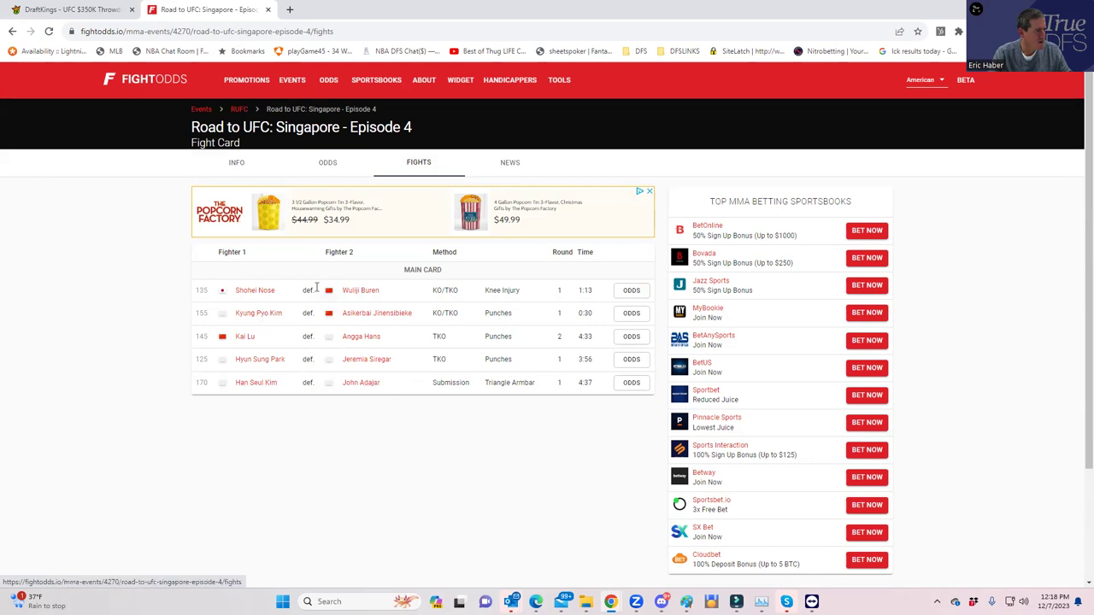
click(13, 32)
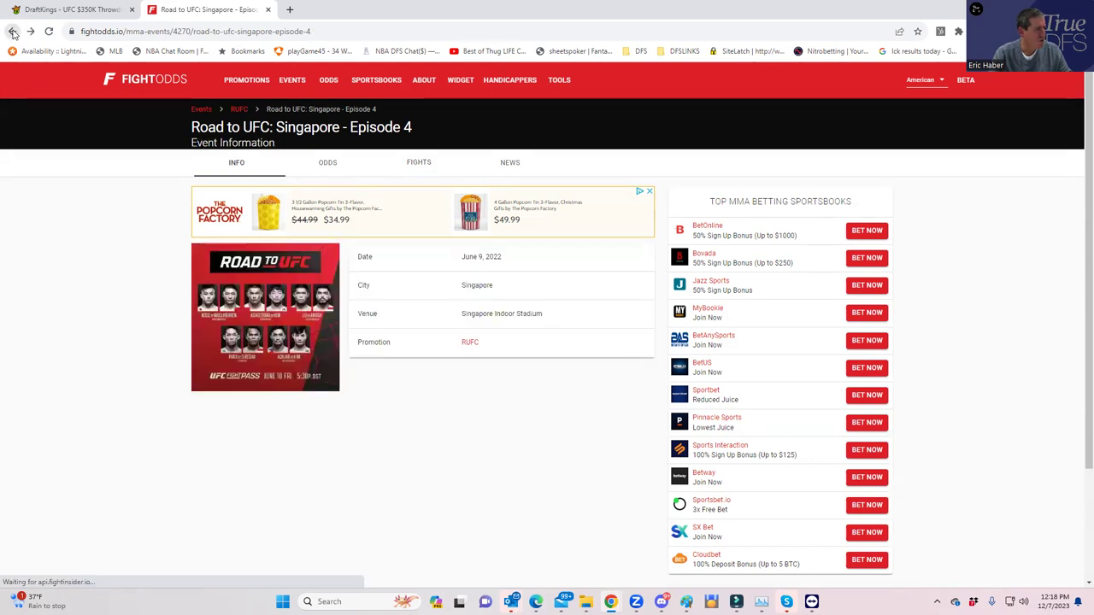
click(12, 31)
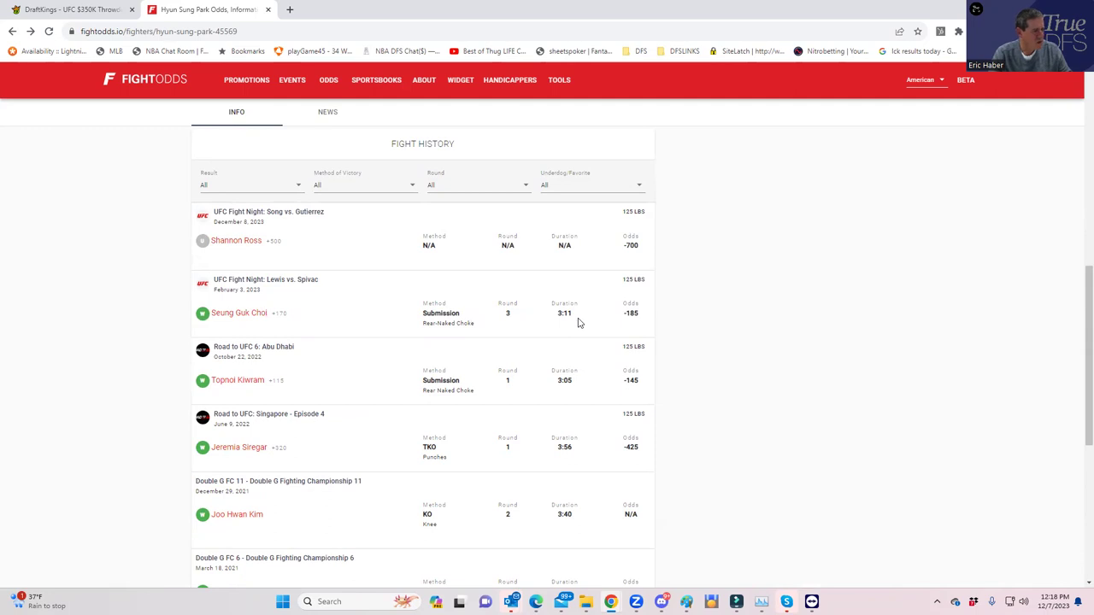
Examine the fight history and win-loss record of Park's opponent, Shannon Ross.
click(242, 240)
scroll(471, 416, down, 6)
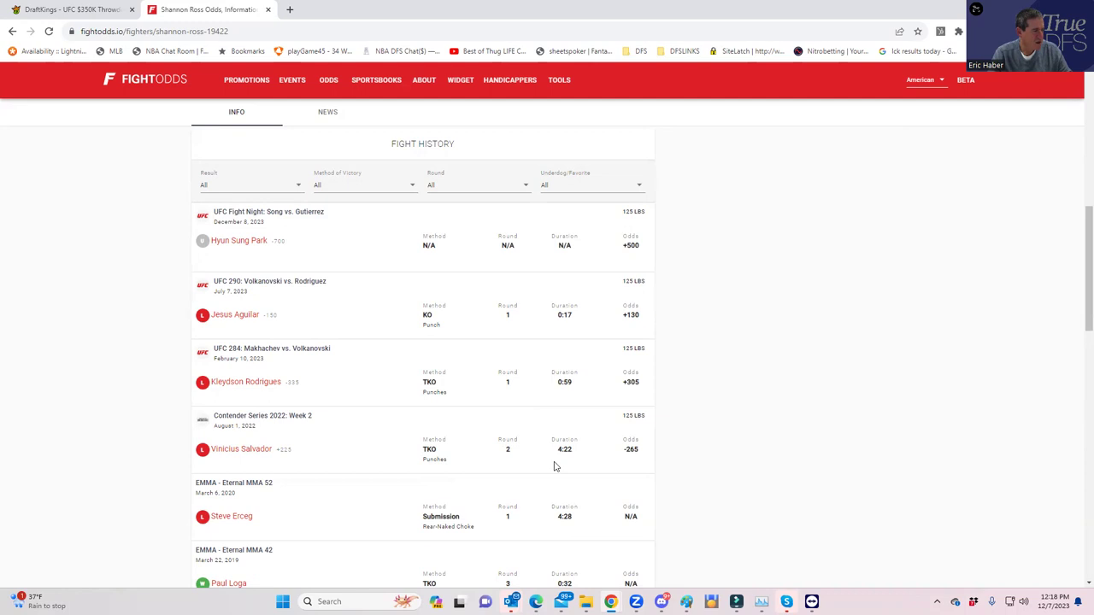
scroll(554, 463, down, 2)
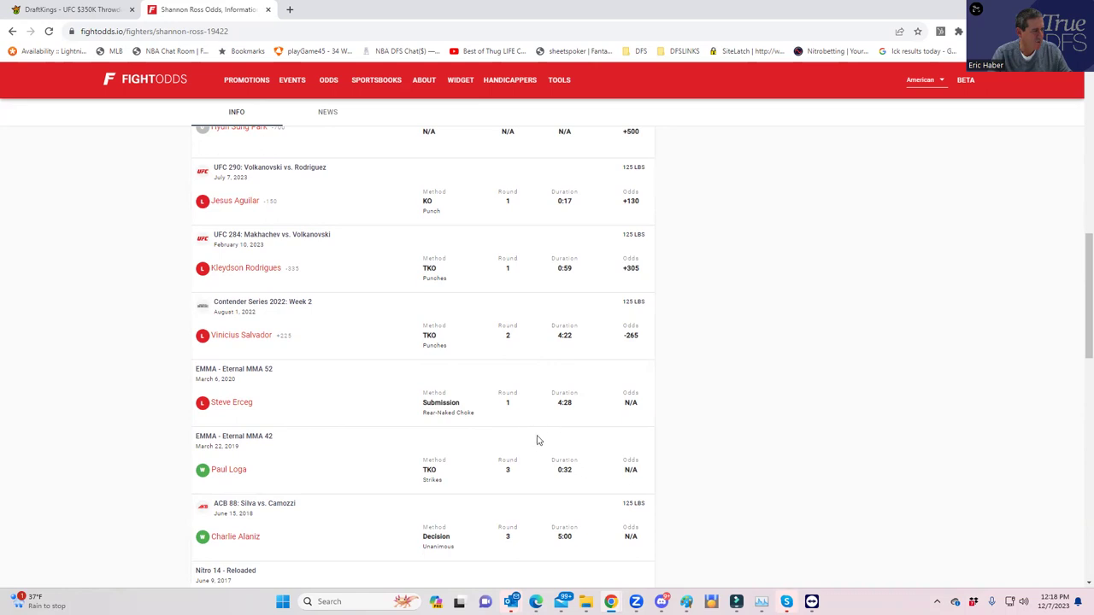
scroll(534, 445, down, 1)
scroll(520, 438, down, 3)
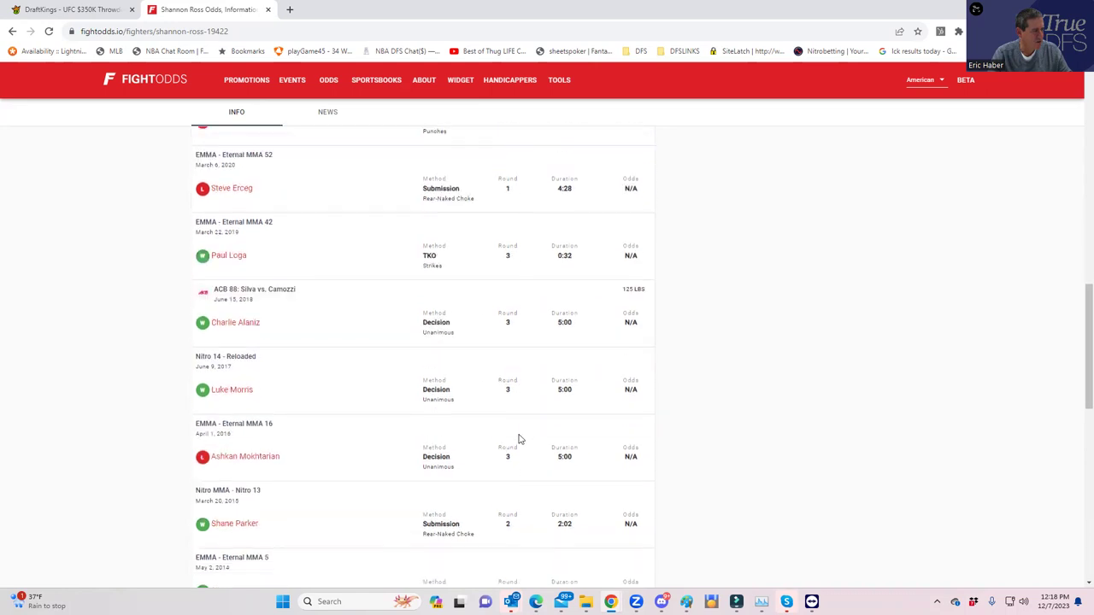
scroll(556, 440, down, 3)
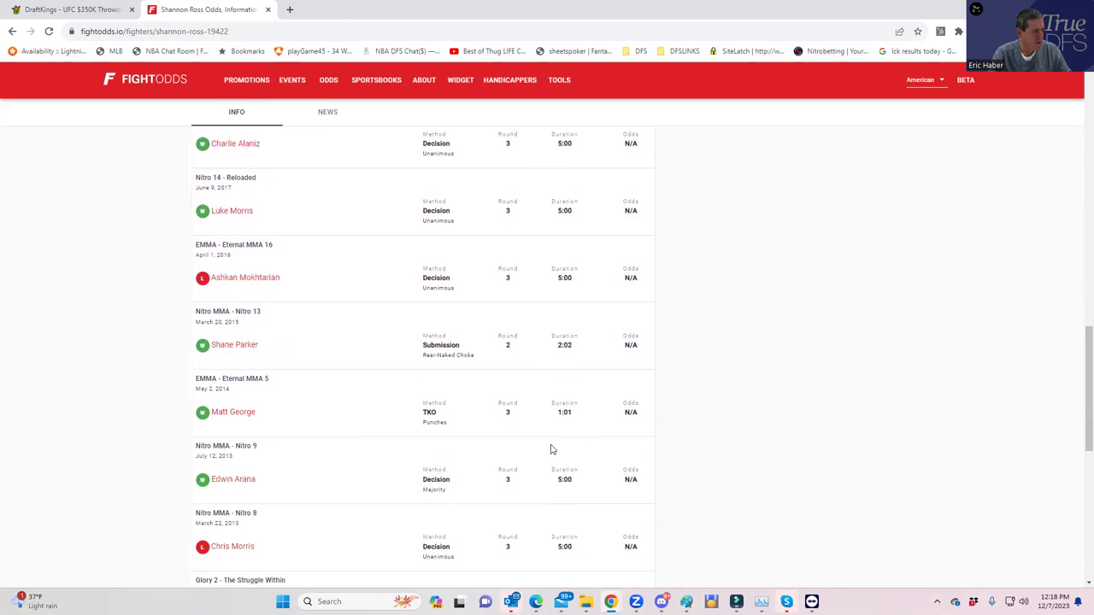
scroll(551, 447, down, 3)
scroll(551, 447, down, 3)
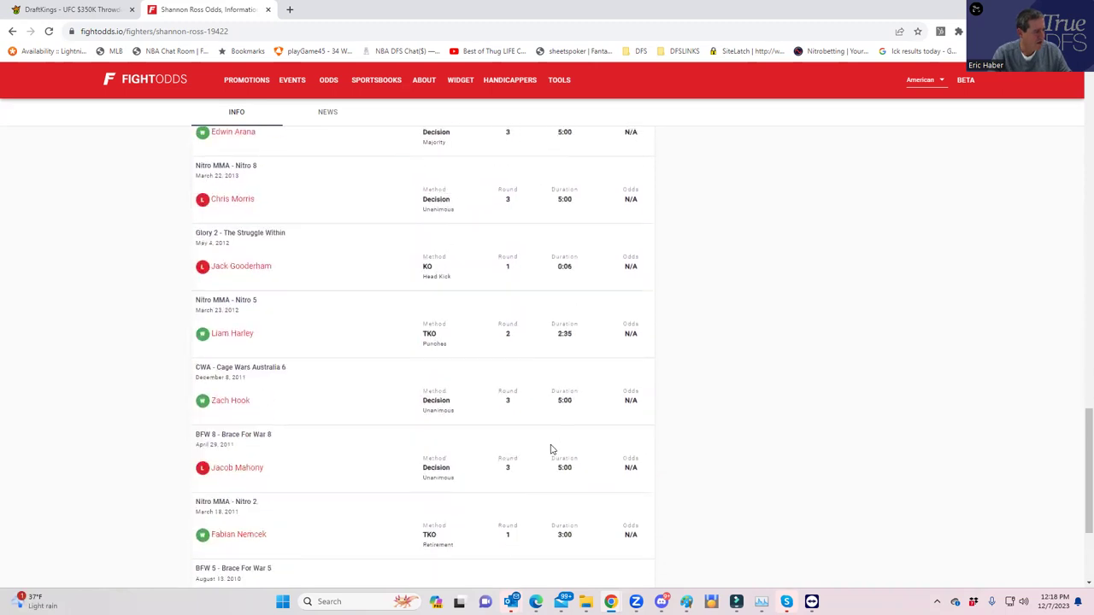
scroll(564, 393, up, 13)
scroll(570, 320, up, 7)
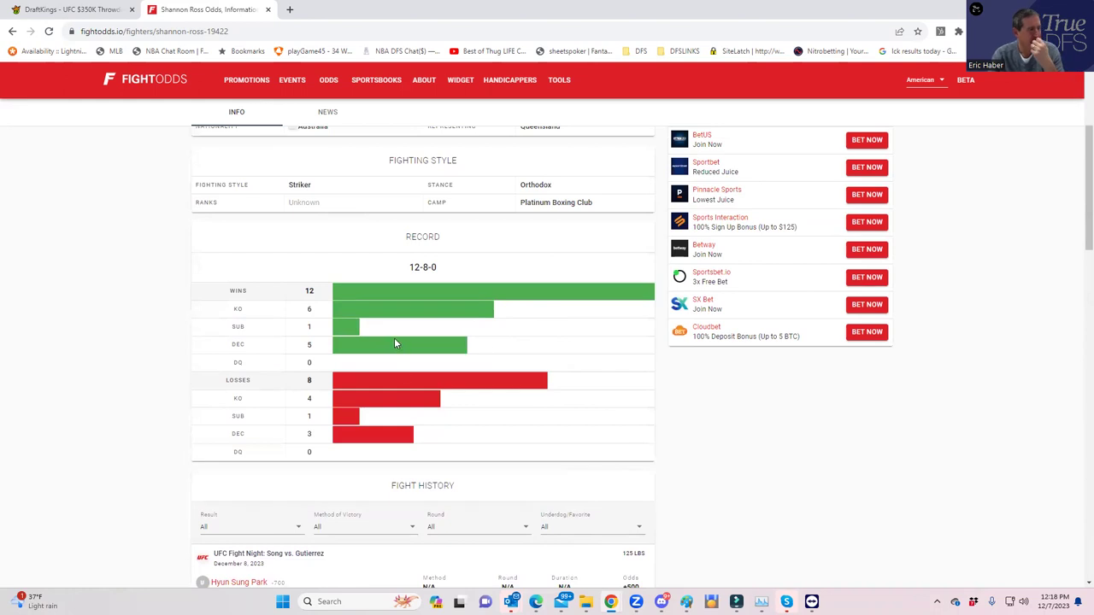
Close Hyun Sung Park's player card on DraftKings and go back to the main MMA betting odds list on FightOdds.
click(77, 10)
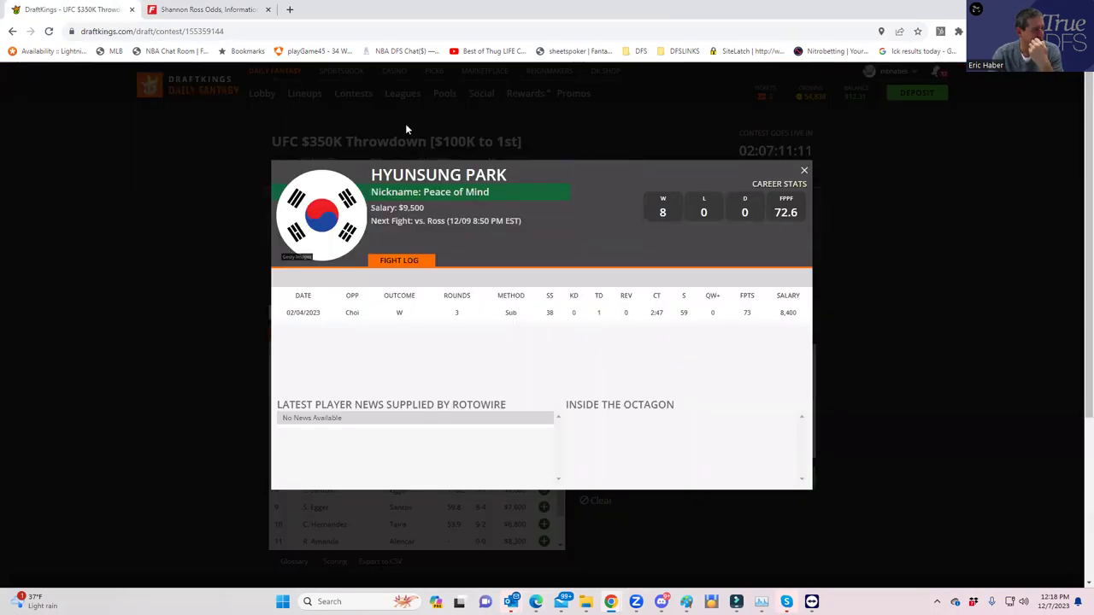
click(804, 170)
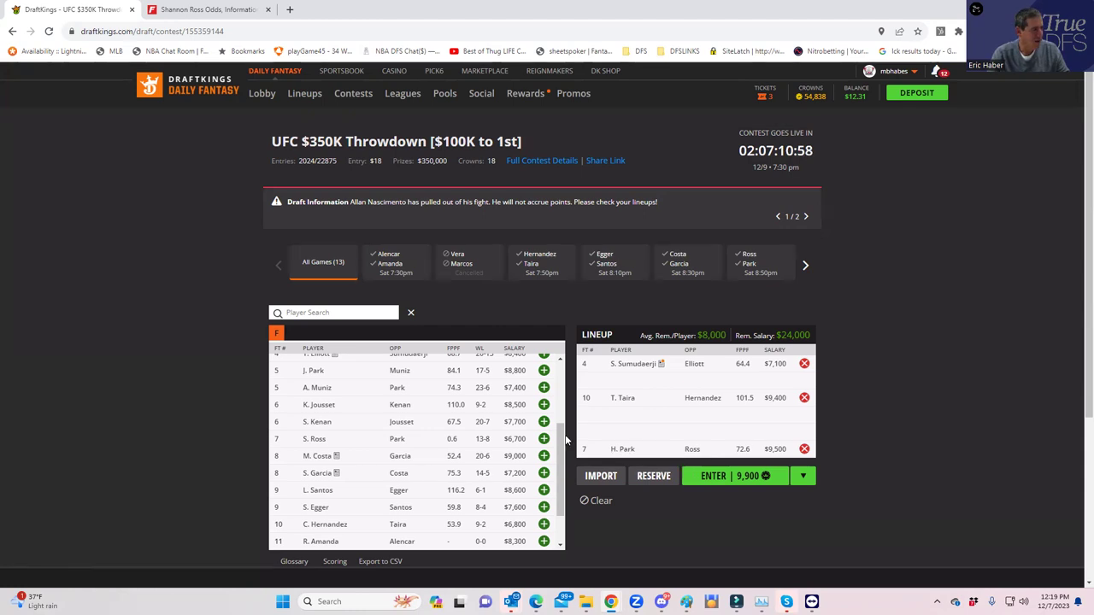
click(242, 18)
scroll(599, 245, up, 1)
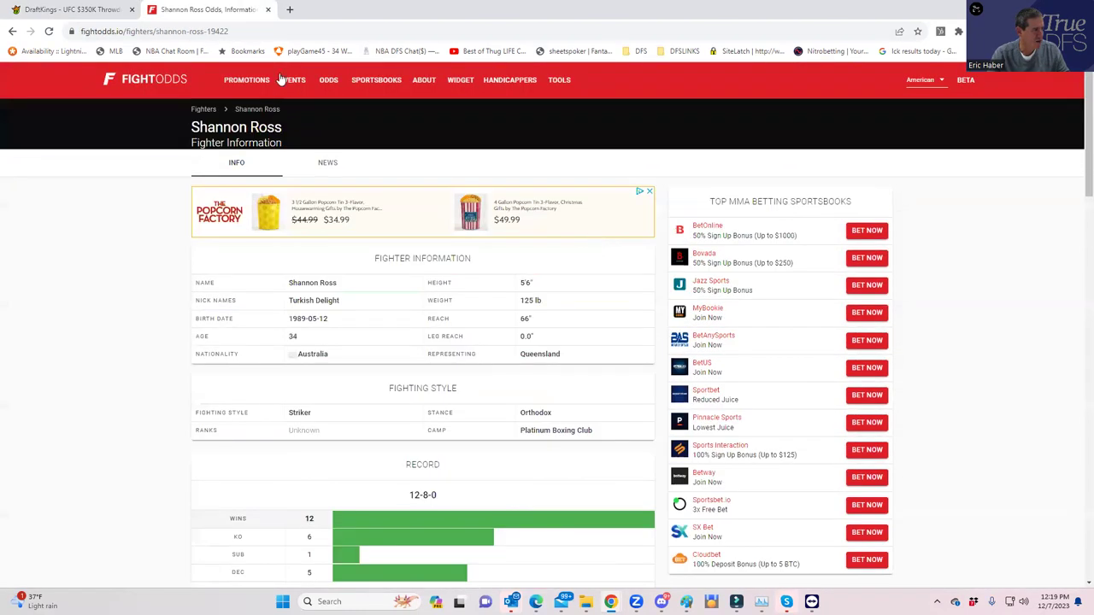
click(12, 31)
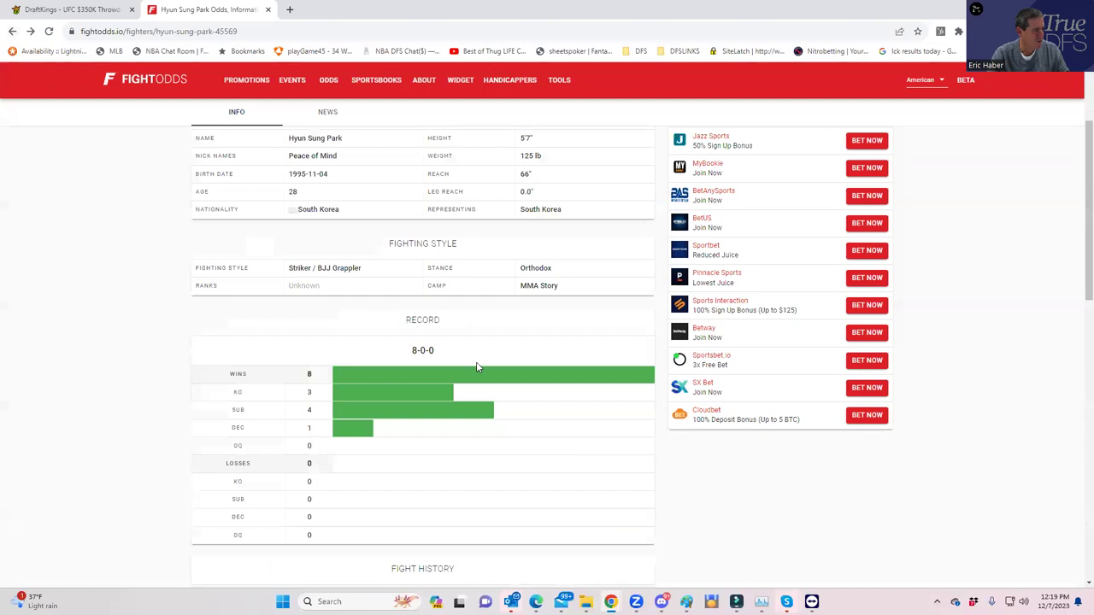
click(12, 30)
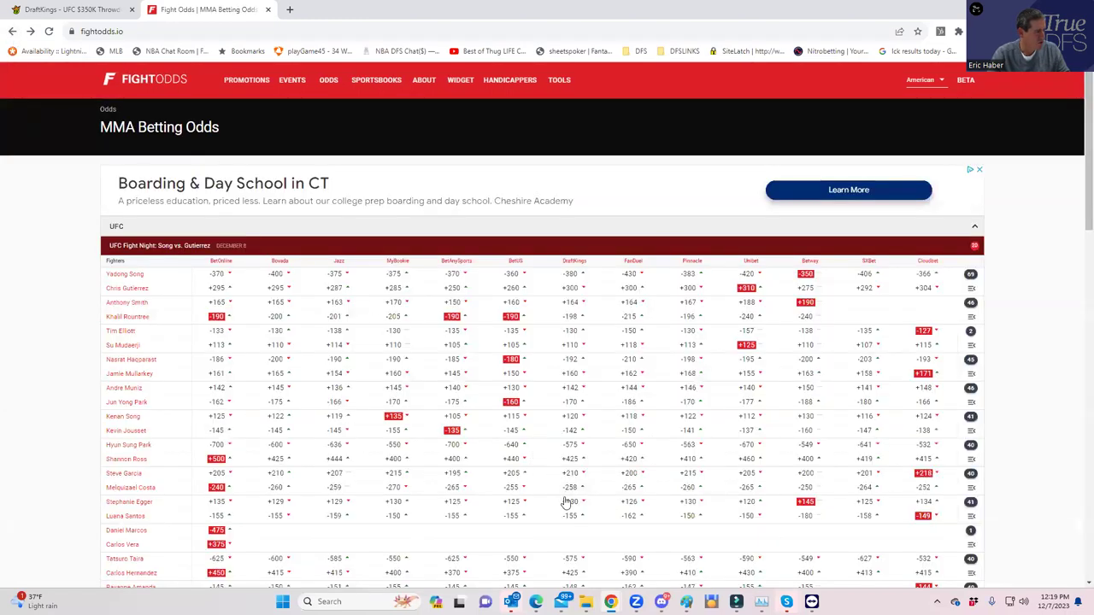
Compare the Kenan Song and Kevin Jousset salaries on DraftKings, and examine their fight's prop odds on FightOdds.
scroll(513, 525, down, 2)
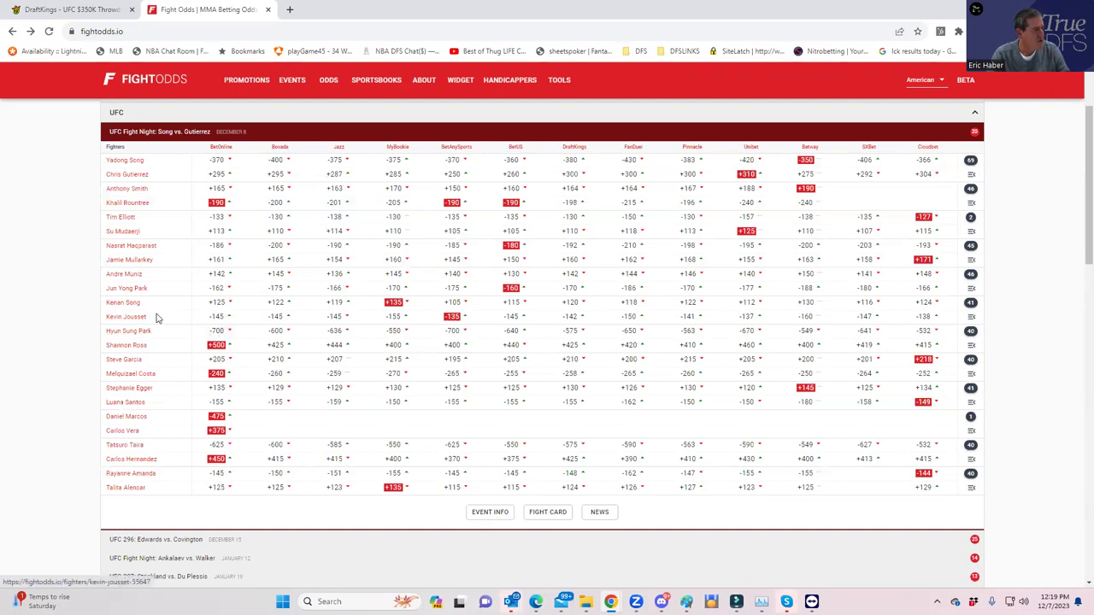
click(72, 9)
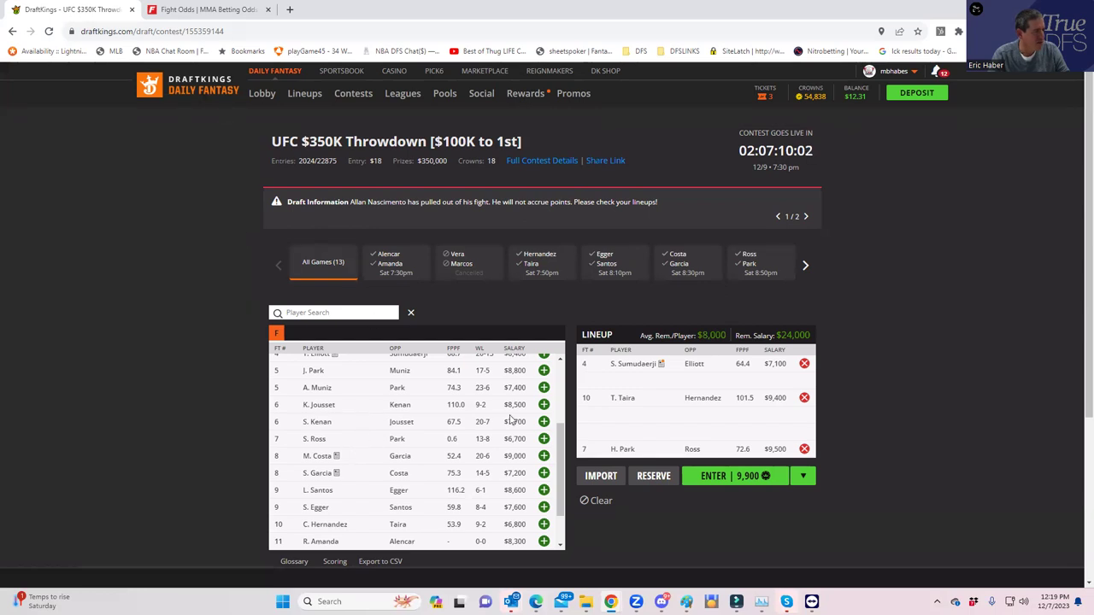
click(192, 10)
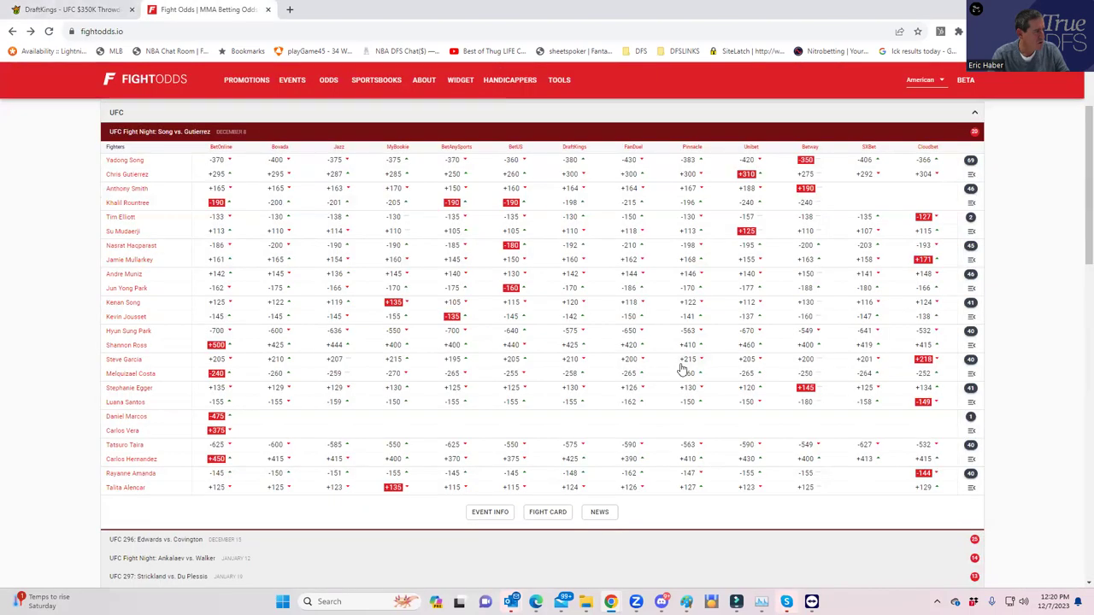
click(971, 304)
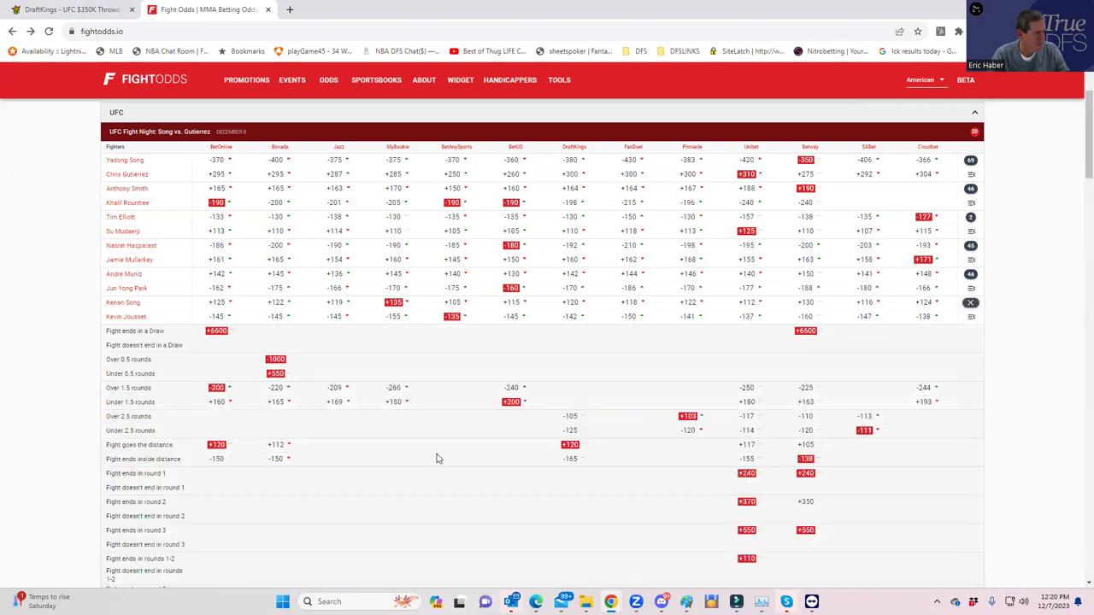
scroll(436, 460, down, 2)
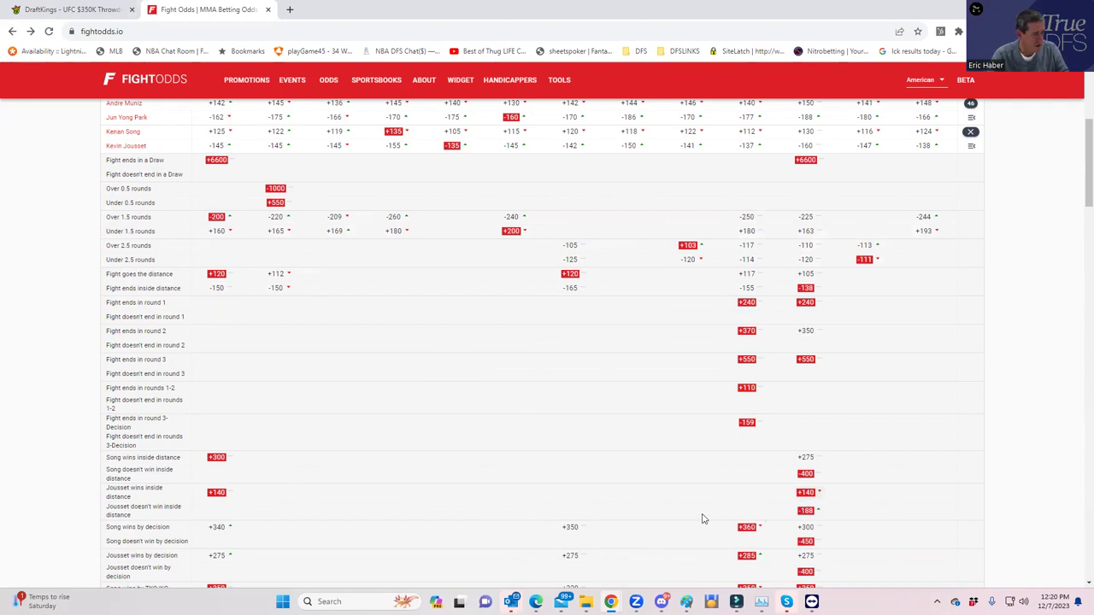
Switch to DraftKings, add K. Jousset at $8,500 to the lineup, and look through the remaining fighters.
click(77, 9)
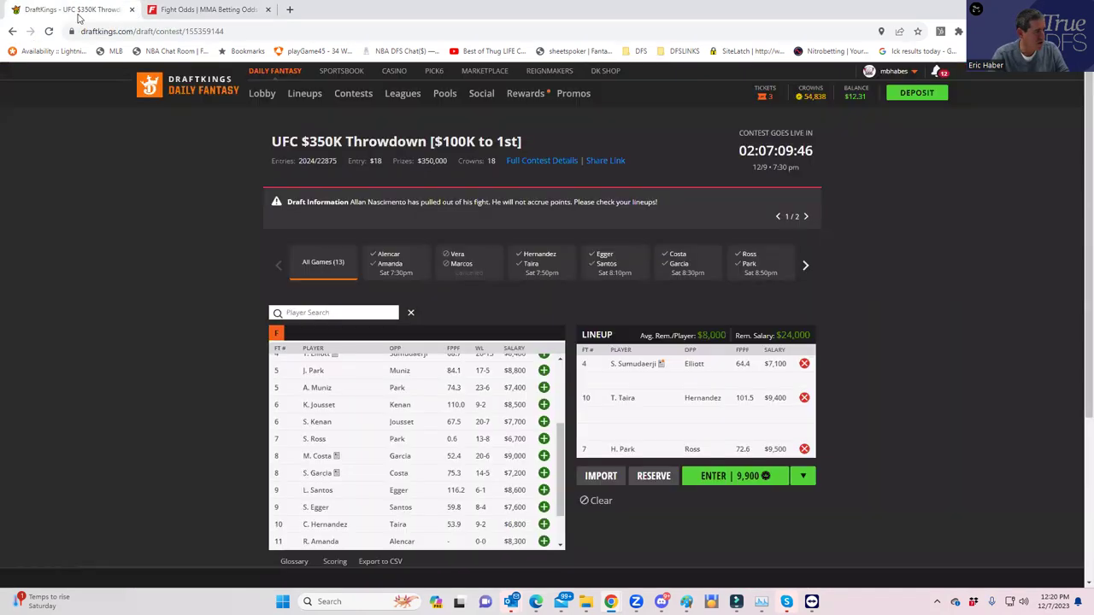
click(544, 405)
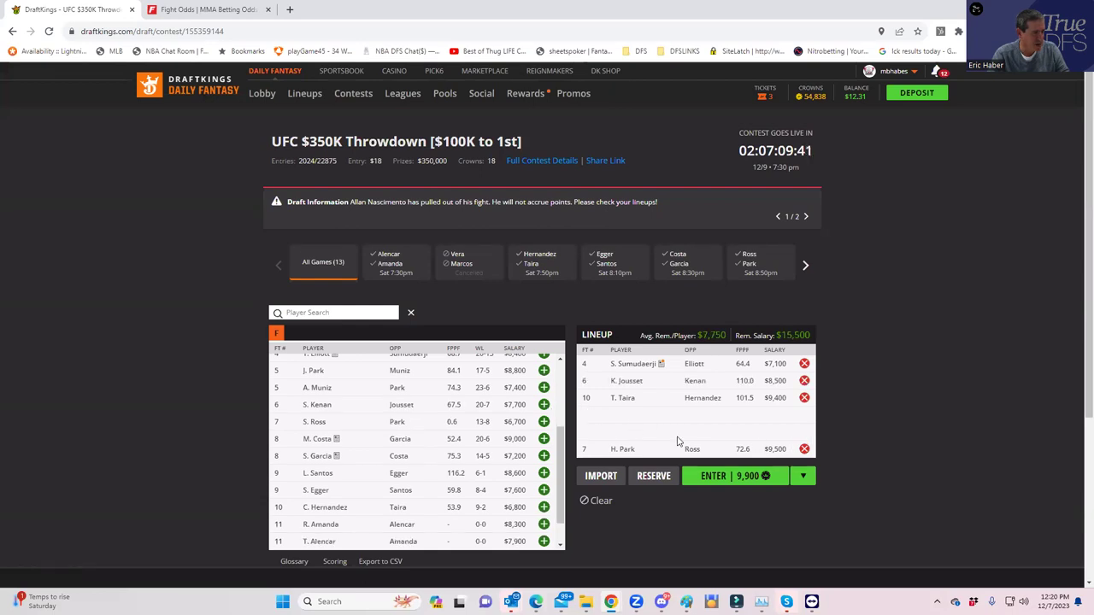
scroll(562, 475, down, 2)
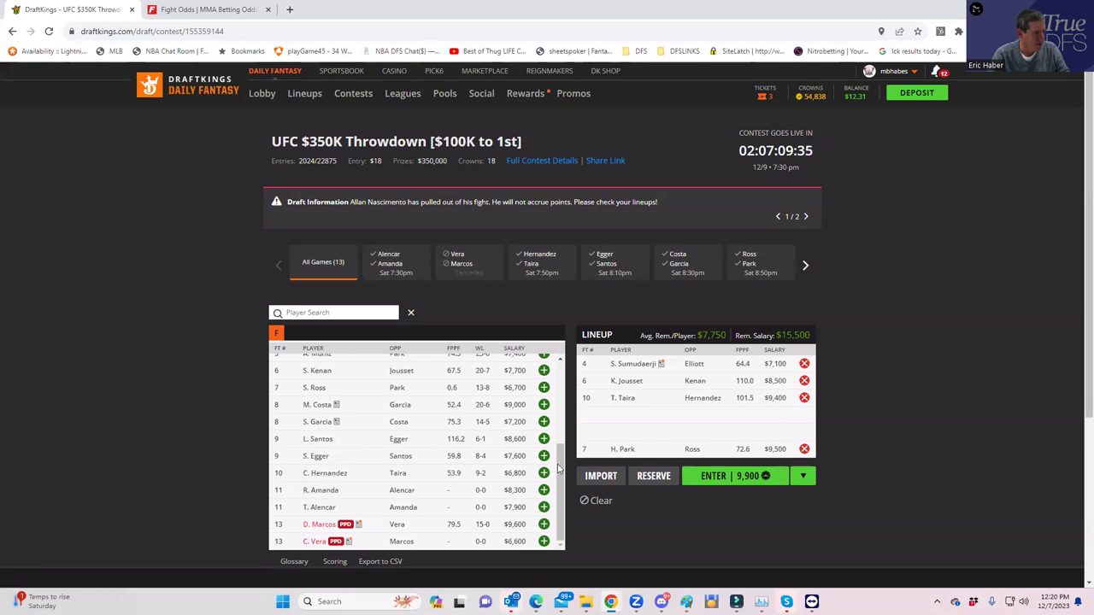
drag(560, 492, 561, 356)
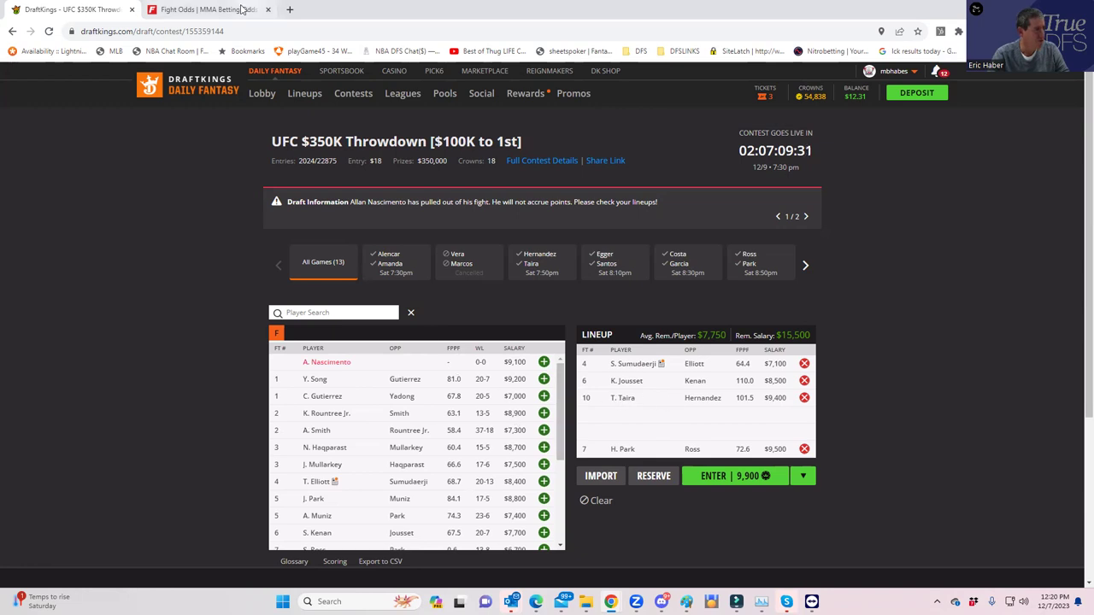
Recheck the Song vs. Jousset prop odds on FightOdds and review Song Kenan's fight log on DraftKings.
click(209, 9)
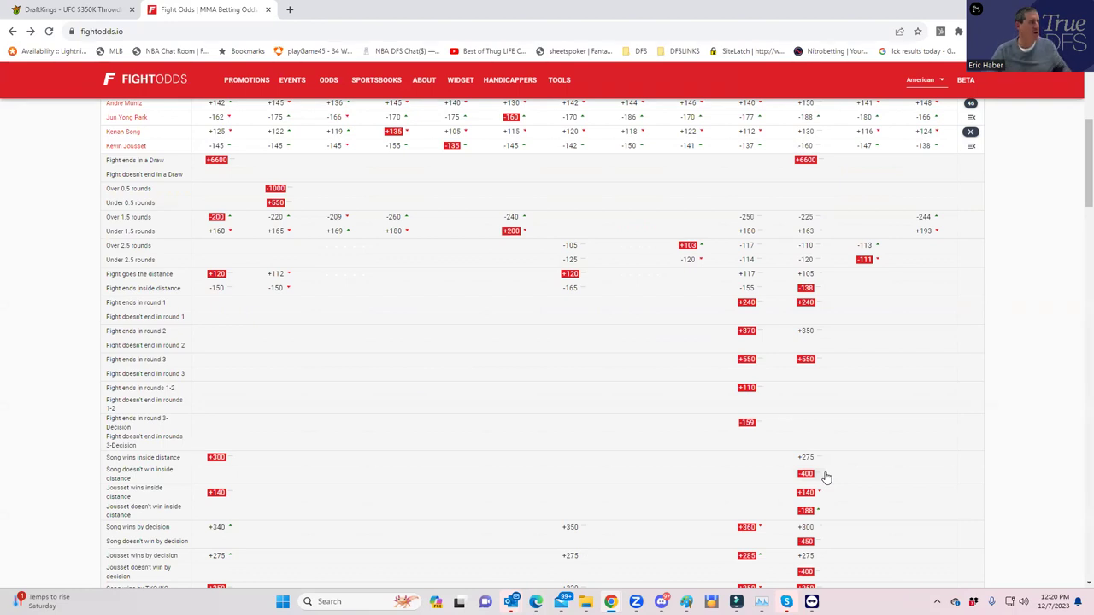
click(91, 12)
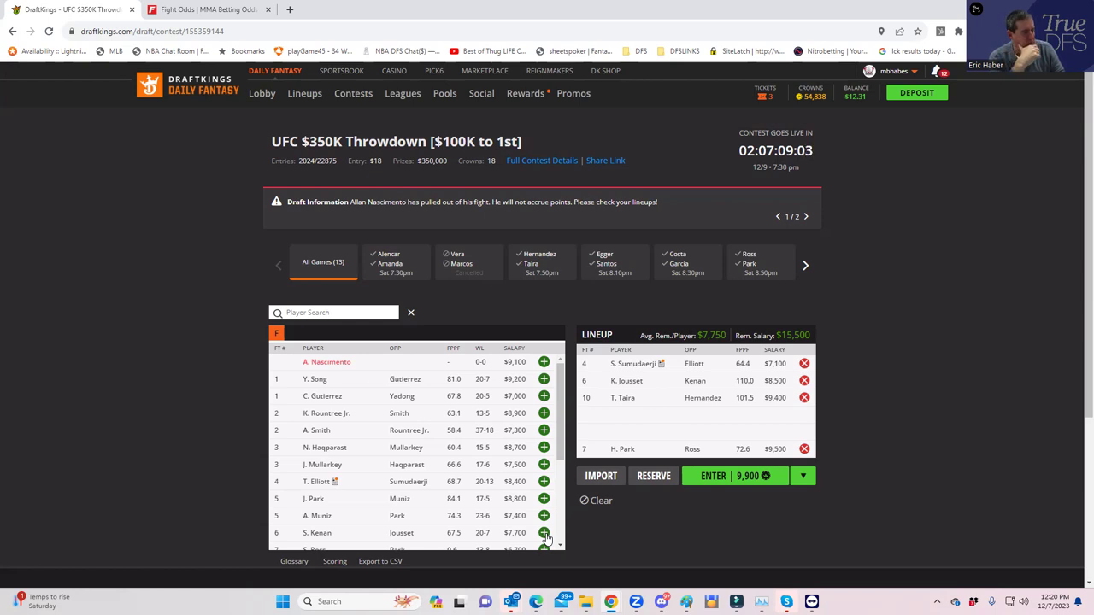
click(312, 534)
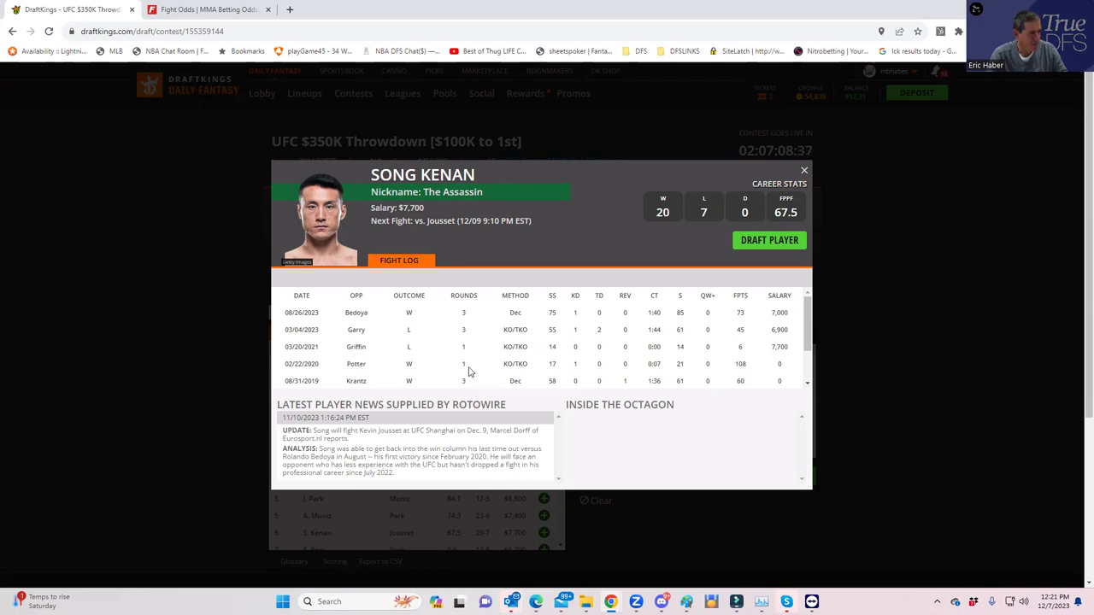
scroll(460, 373, down, 2)
scroll(460, 373, up, 3)
click(804, 174)
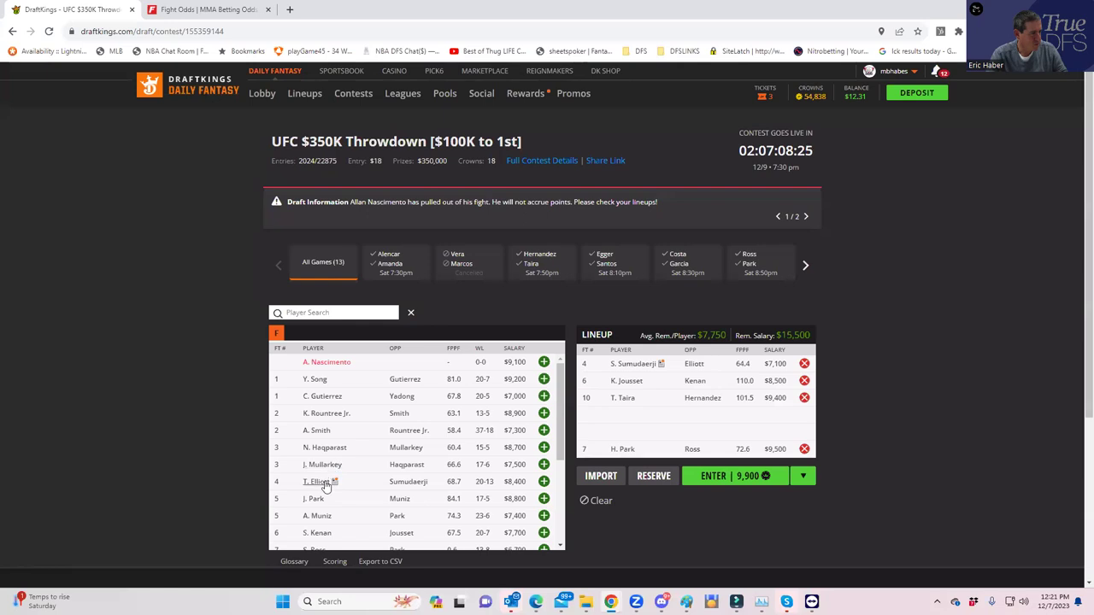
Review Junyong Park's fight log on his DraftKings player card, closing the card when done.
scroll(333, 487, down, 2)
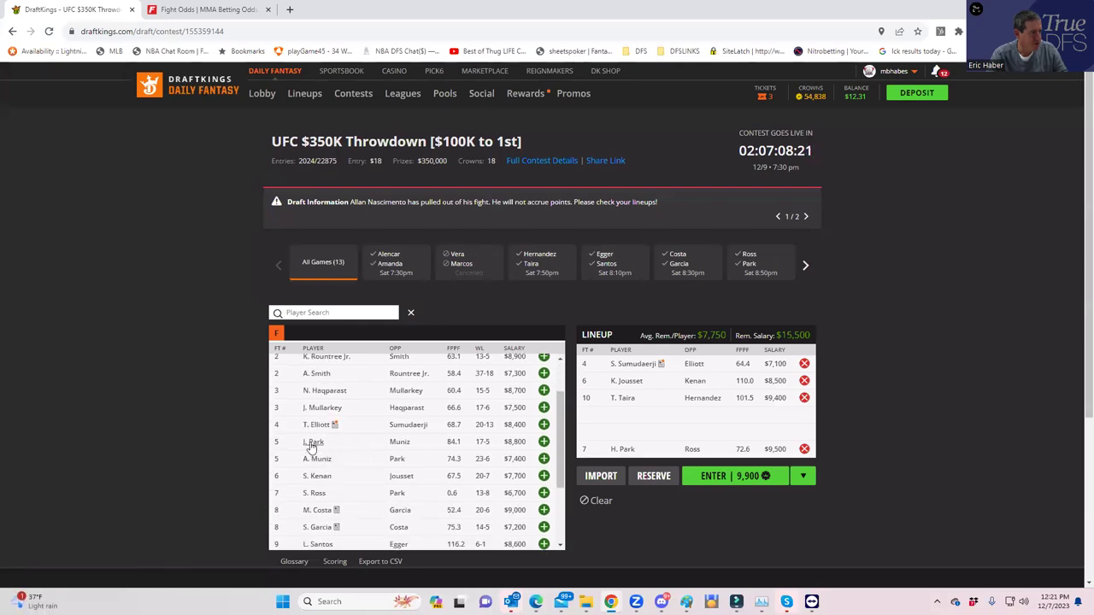
click(313, 443)
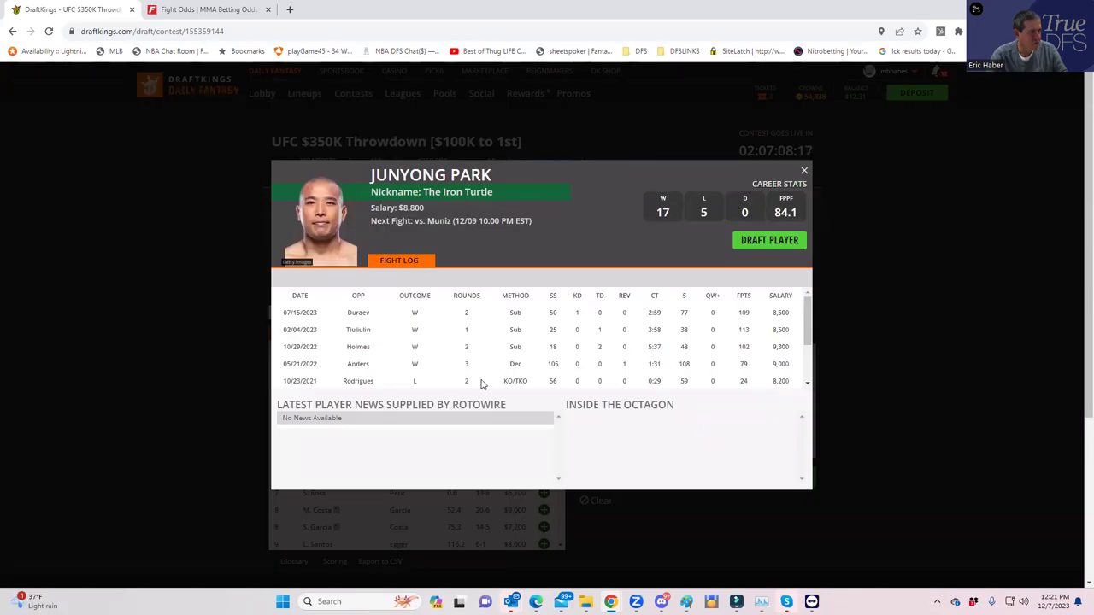
click(804, 169)
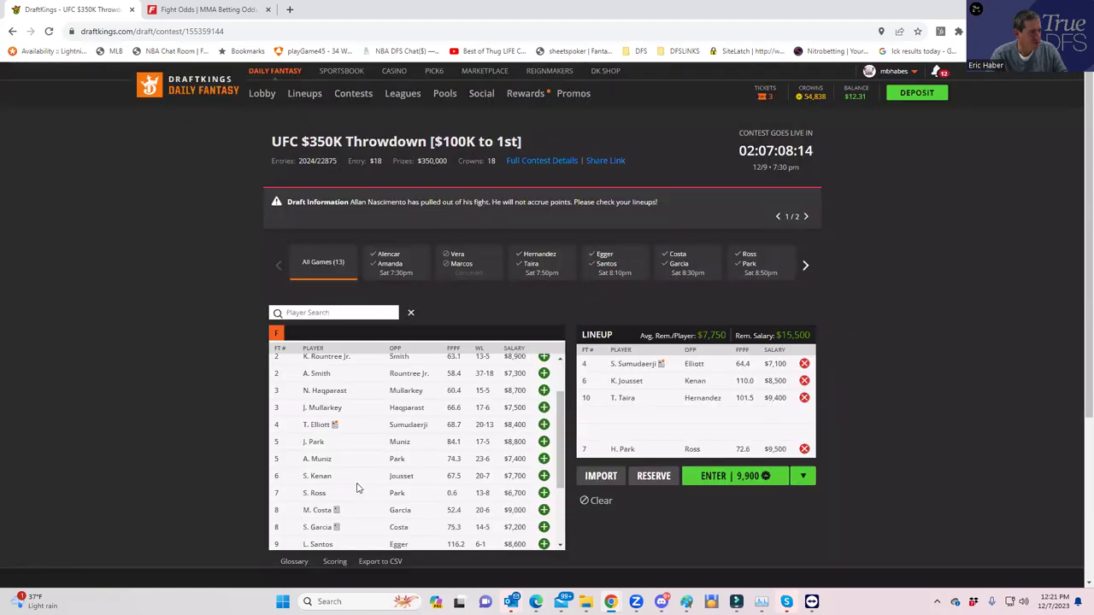
Switch to FightOdds, collapse the Song vs. Jousset props, and examine the Andre Muniz vs. Jun Yong Park prop odds.
click(208, 9)
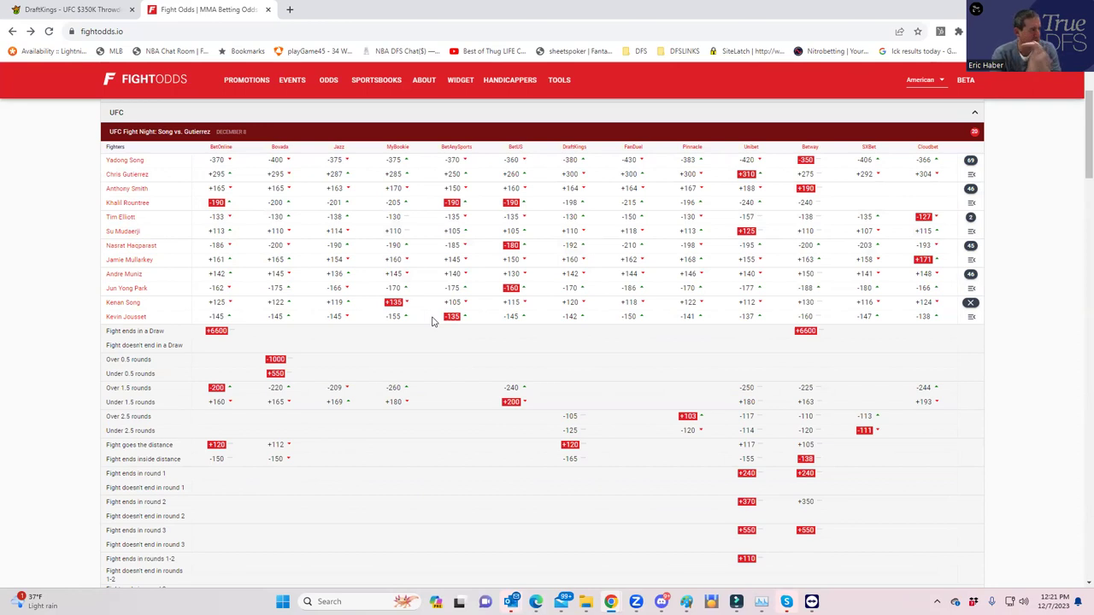
click(971, 302)
click(971, 275)
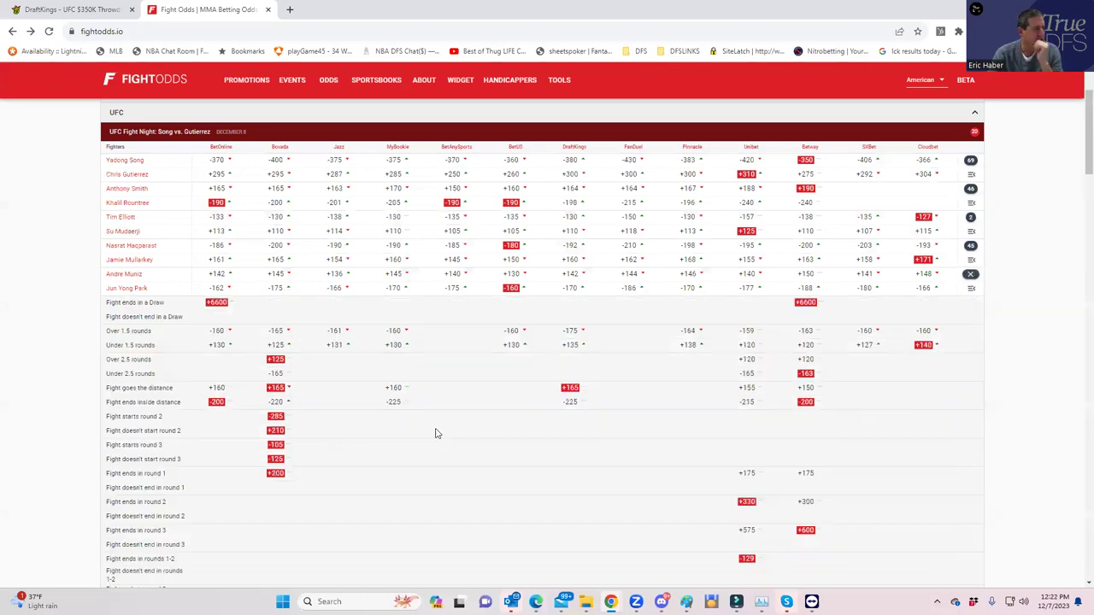
scroll(435, 433, down, 2)
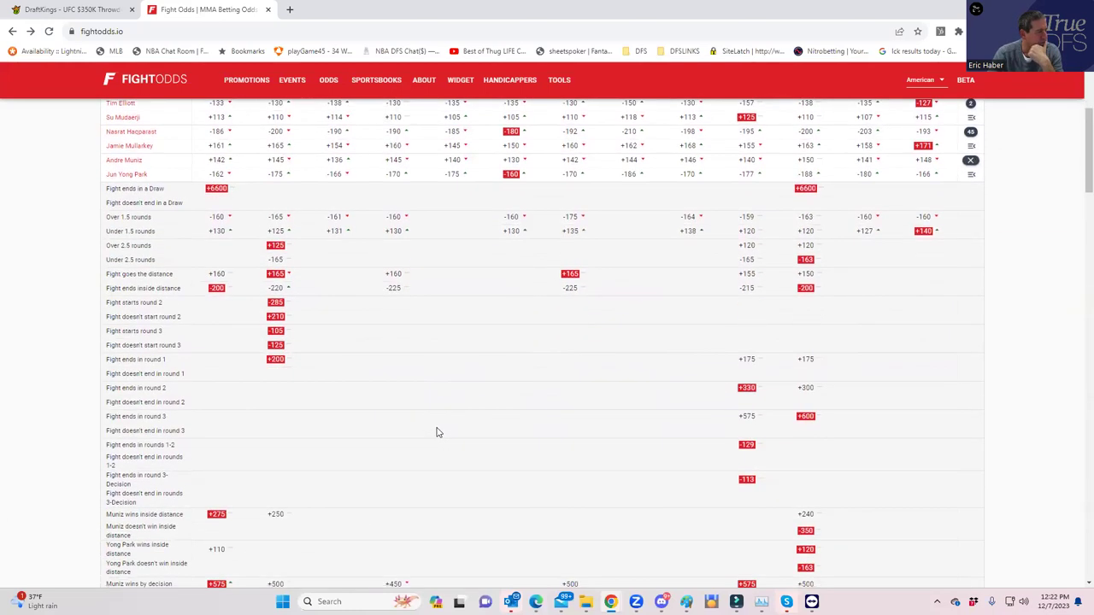
scroll(483, 453, down, 3)
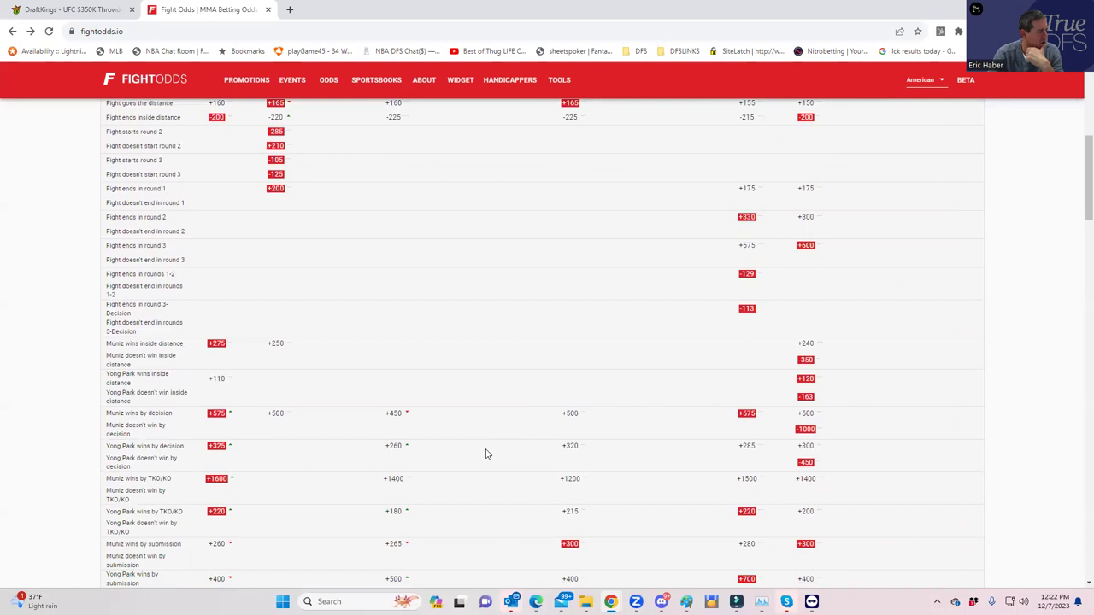
scroll(486, 454, down, 2)
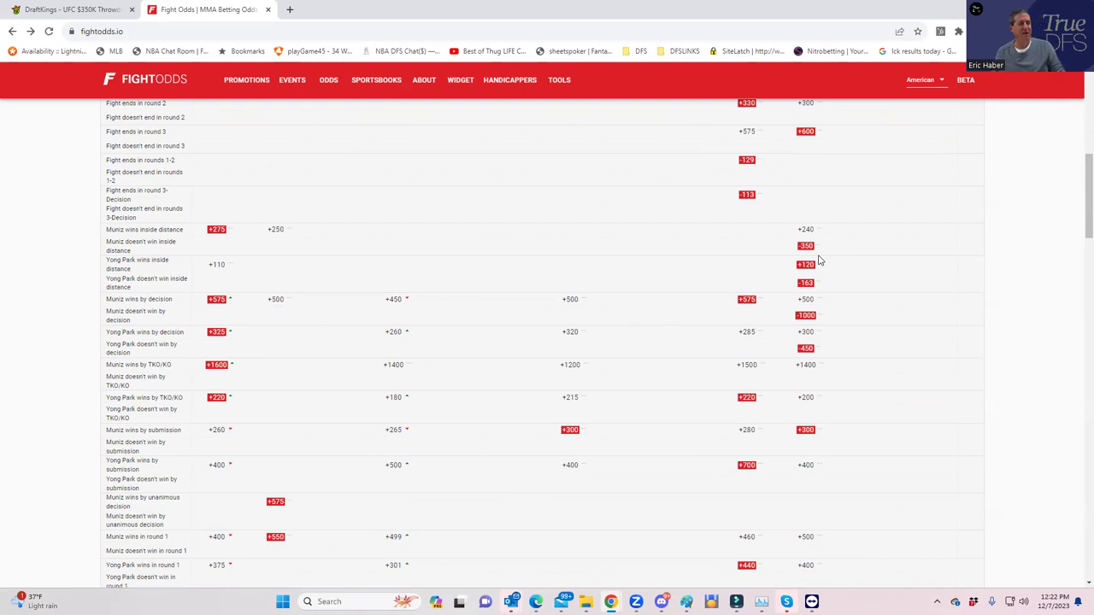
Add A. Muniz at $7,400 to the DraftKings lineup and review his fight log.
click(72, 9)
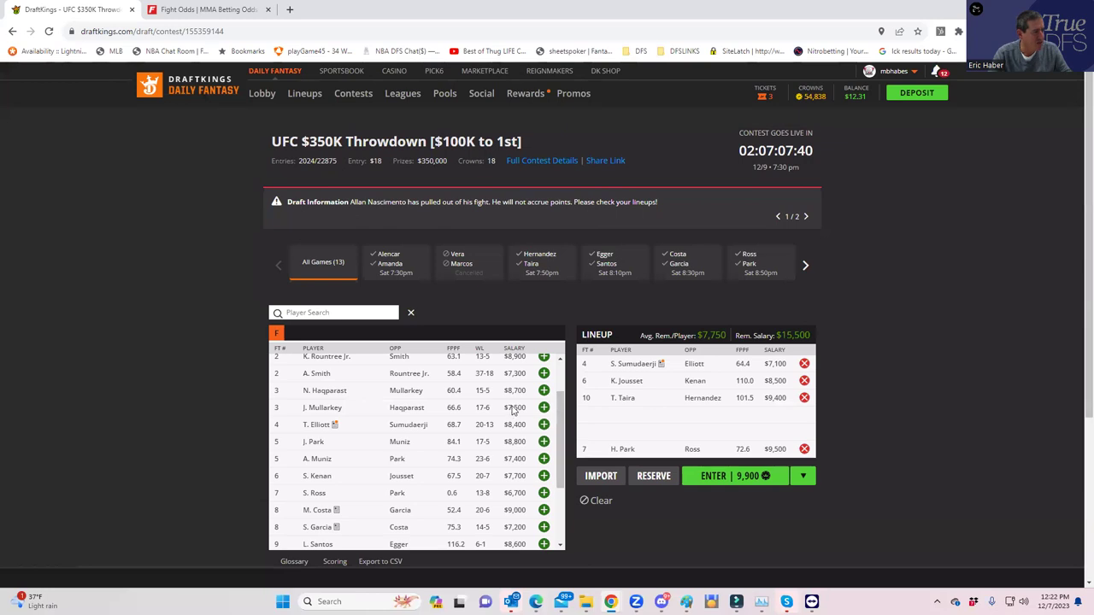
click(543, 459)
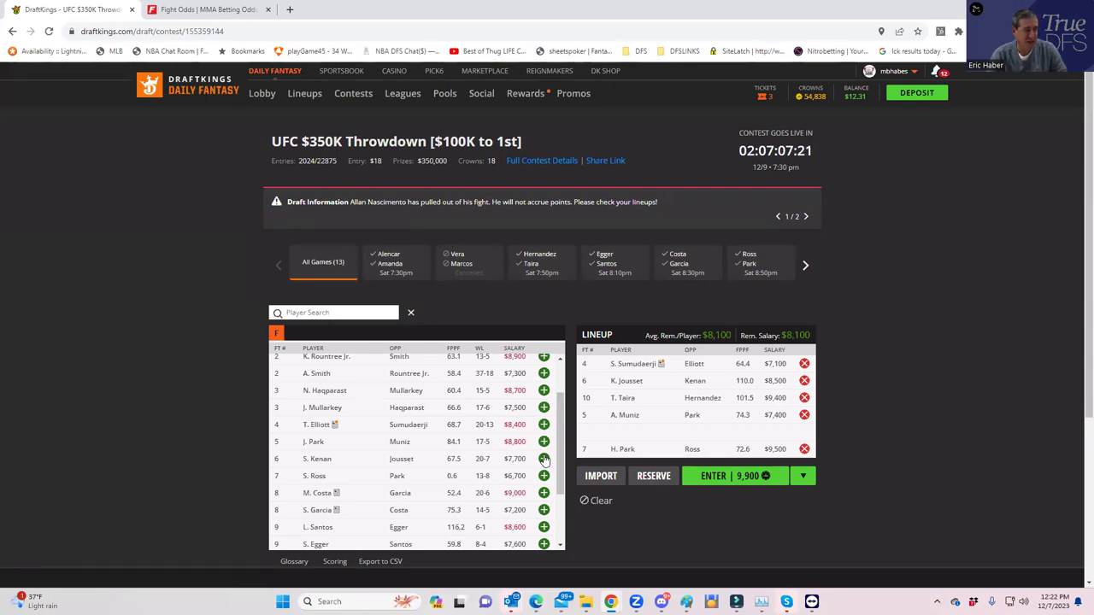
click(625, 415)
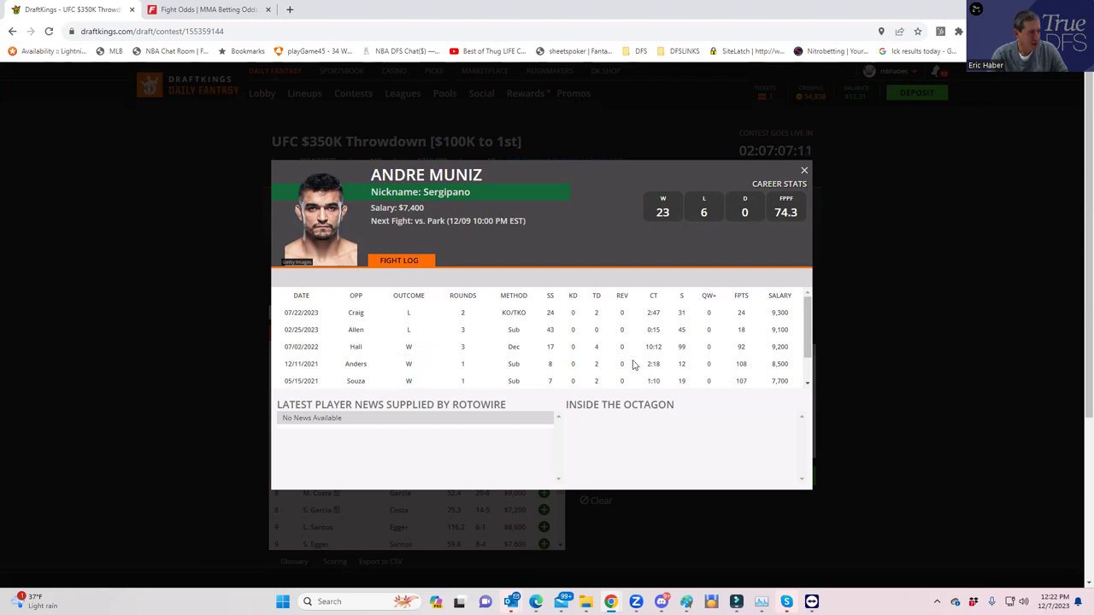
drag(814, 333, 810, 373)
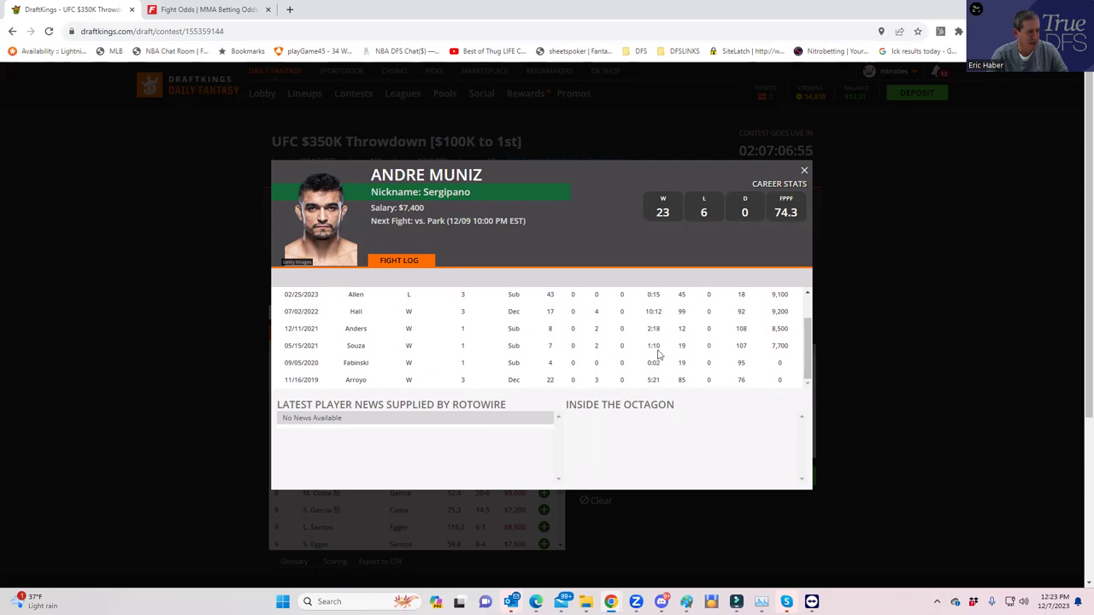
scroll(479, 351, up, 2)
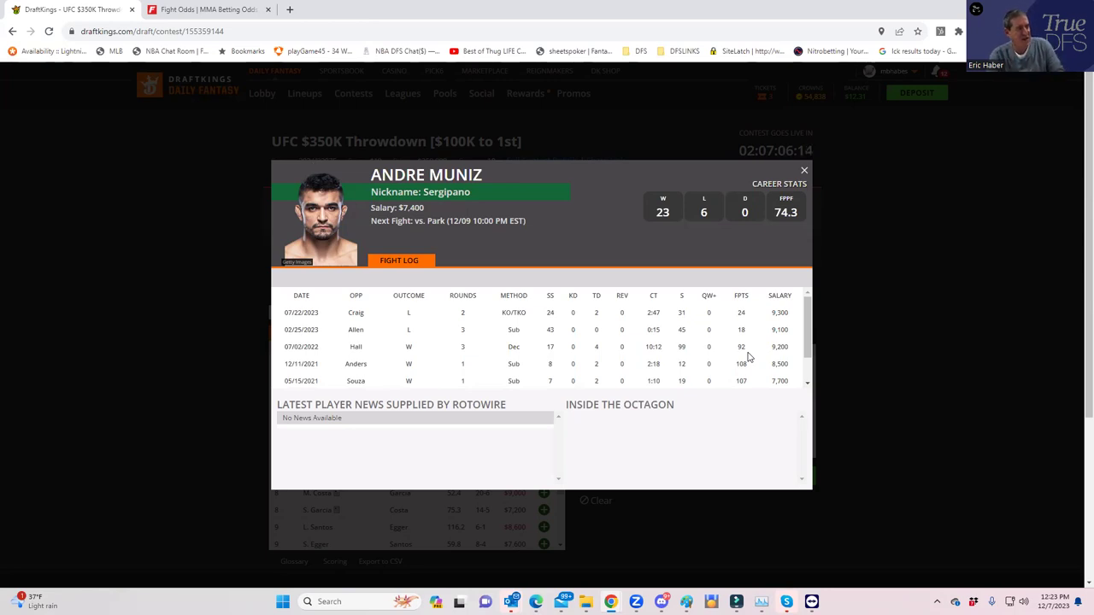
click(804, 170)
Reopen J. Park's player card from the fighter pool and examine his past results, including the Holmes fight.
scroll(431, 425, up, 2)
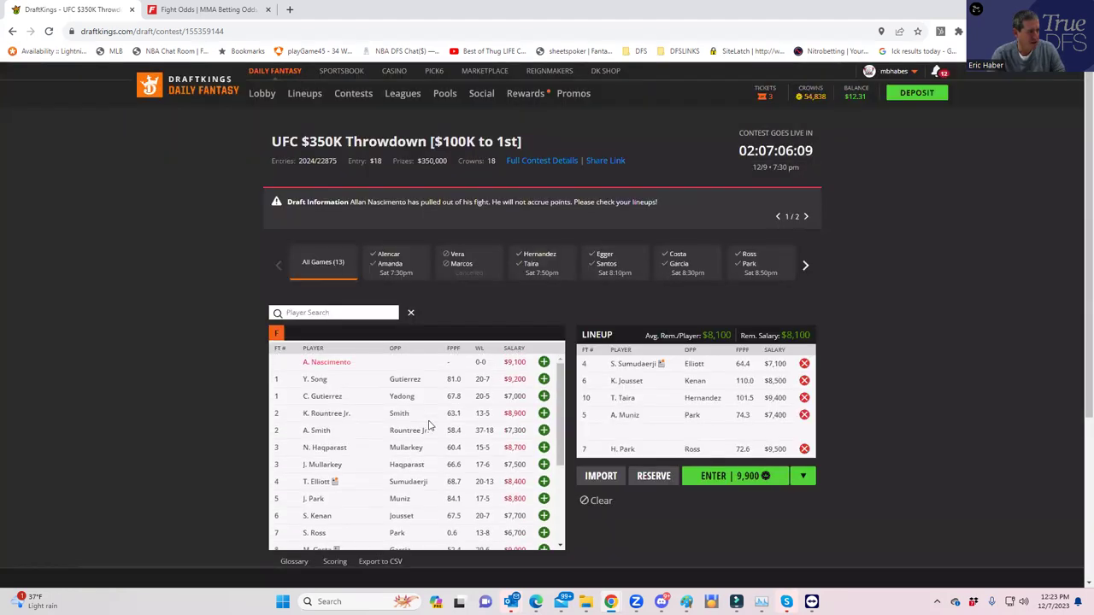
scroll(398, 445, down, 3)
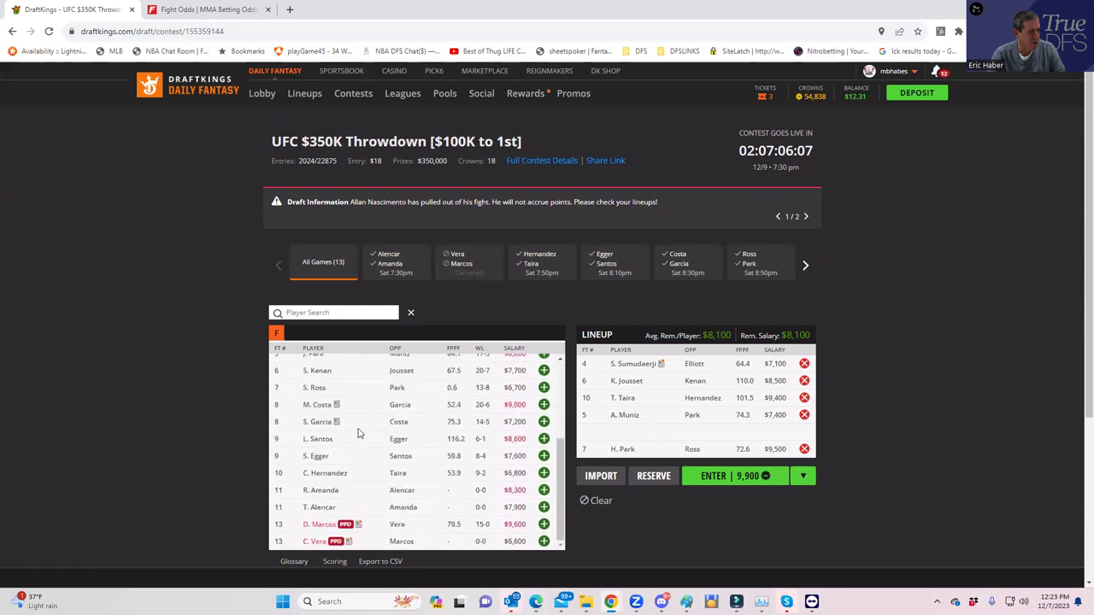
click(314, 411)
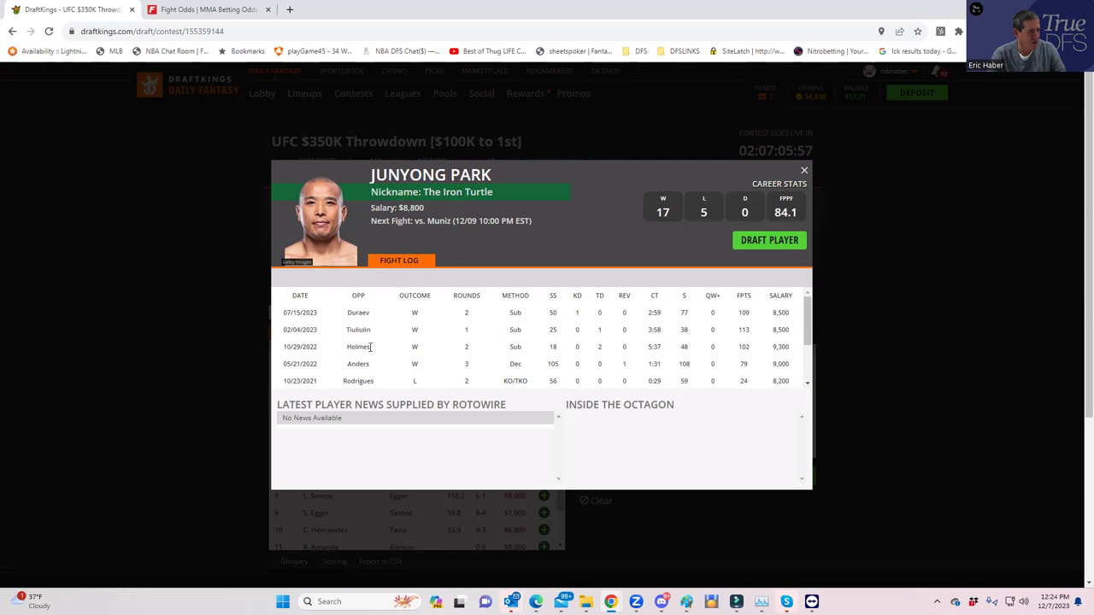
drag(371, 346, 791, 352)
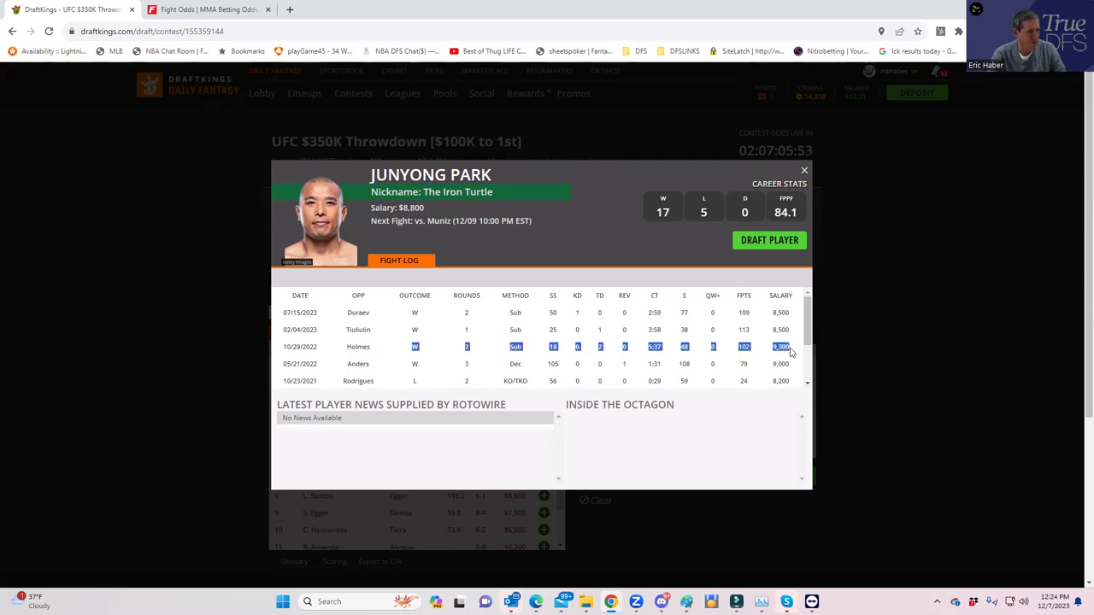
click(732, 353)
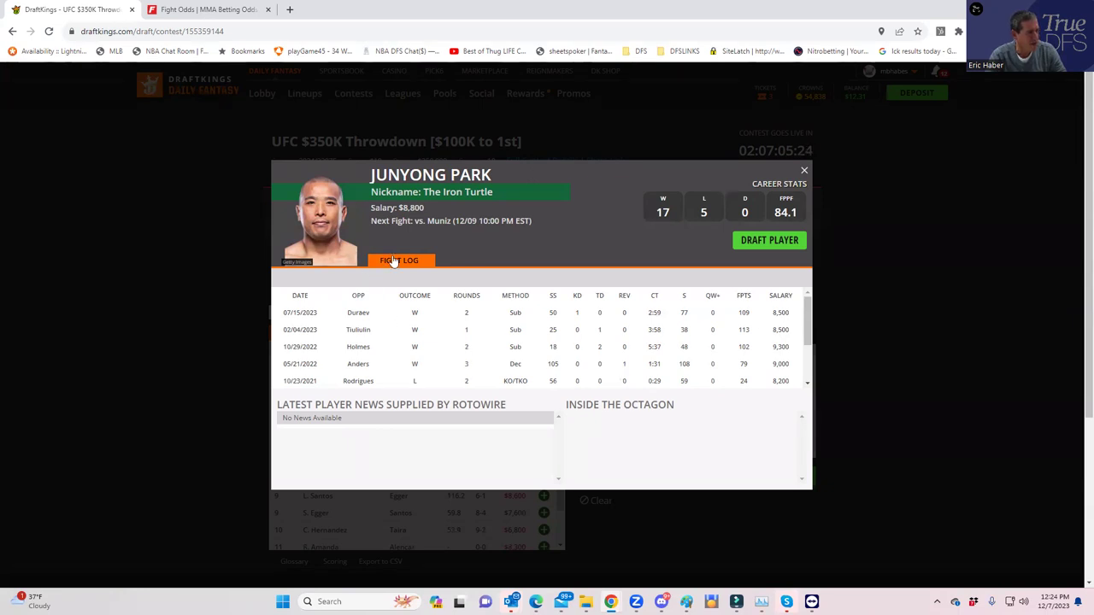
click(804, 169)
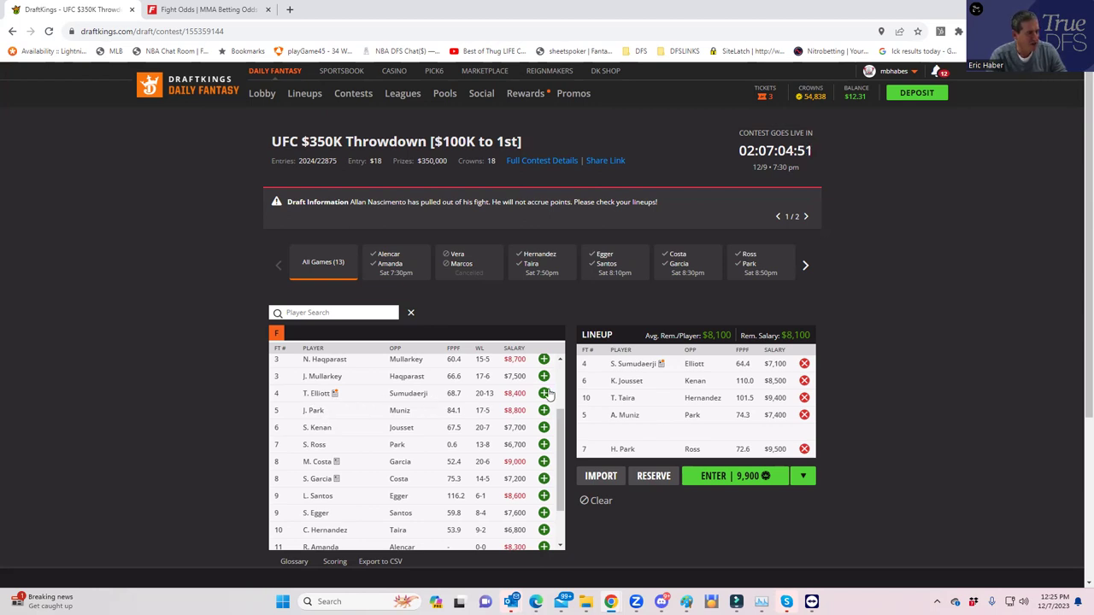
Switch to FightOdds, collapse the Muniz vs. Park props, and view the full Song vs. Gutierrez odds list.
click(223, 16)
scroll(312, 259, up, 4)
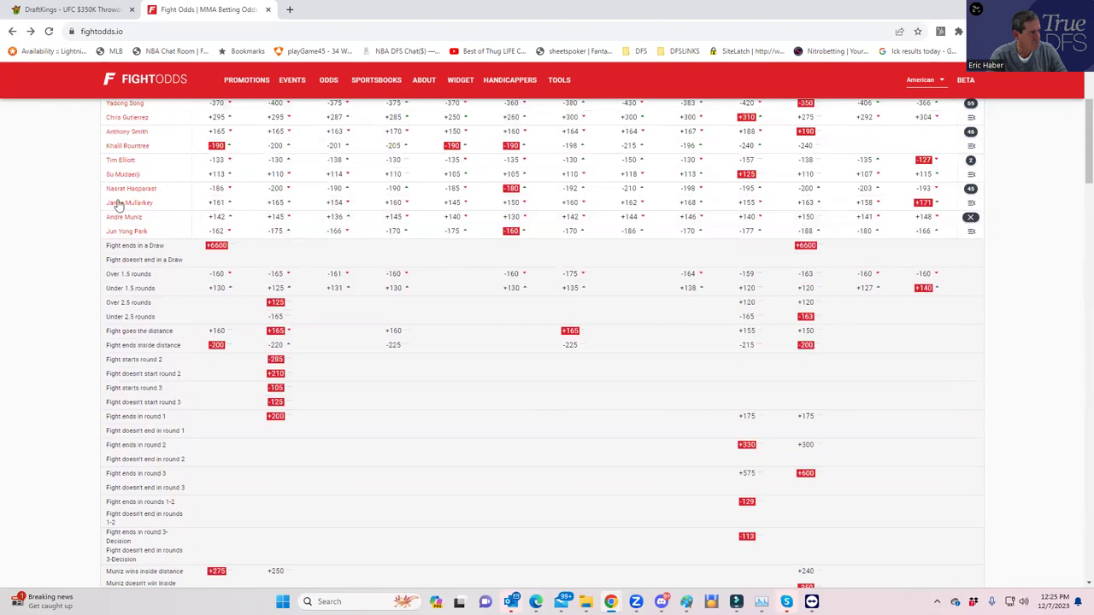
click(971, 219)
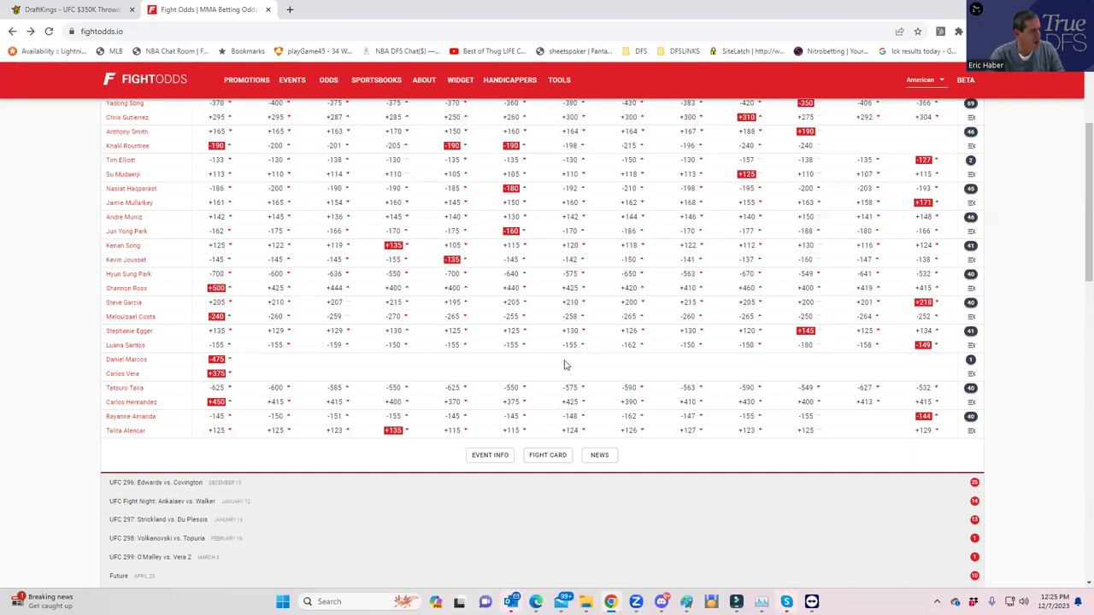
scroll(596, 363, up, 2)
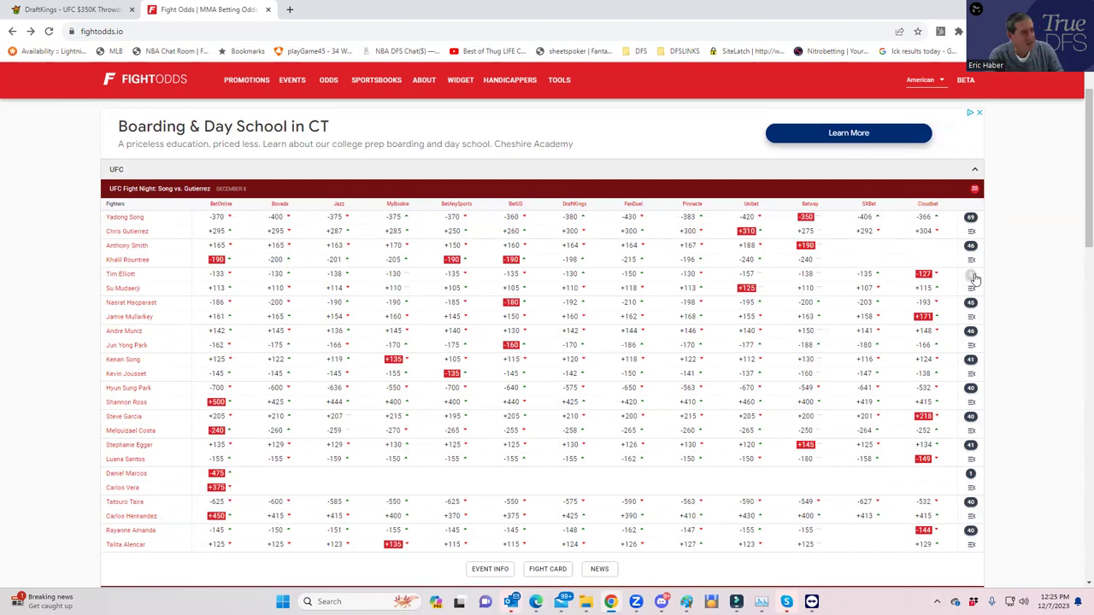
Switch to DraftKings and review T. Elliott's fight log from the fighter pool.
click(81, 10)
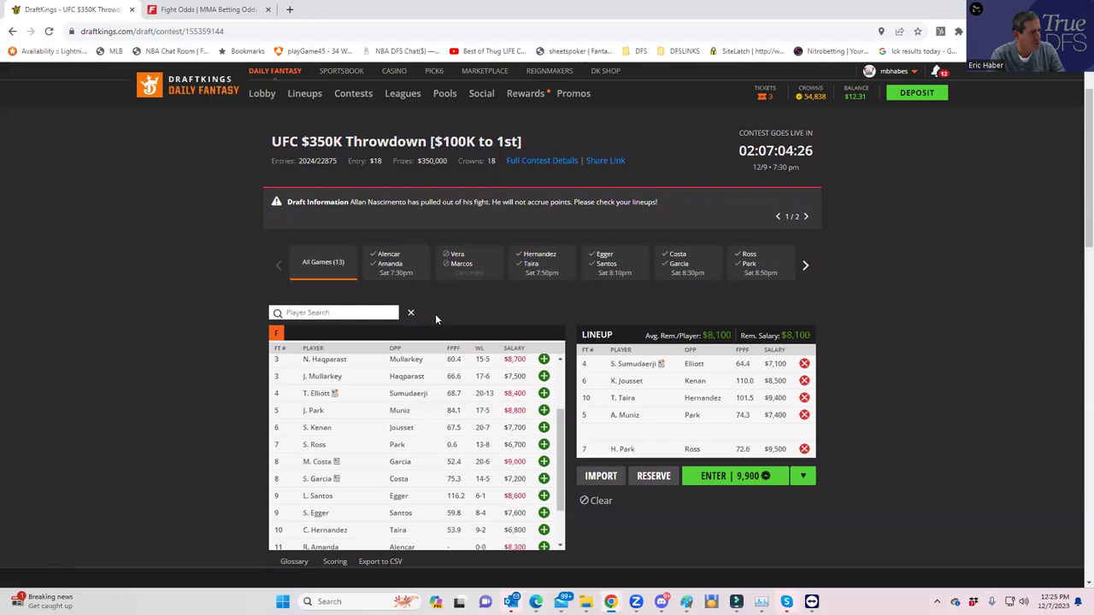
click(318, 393)
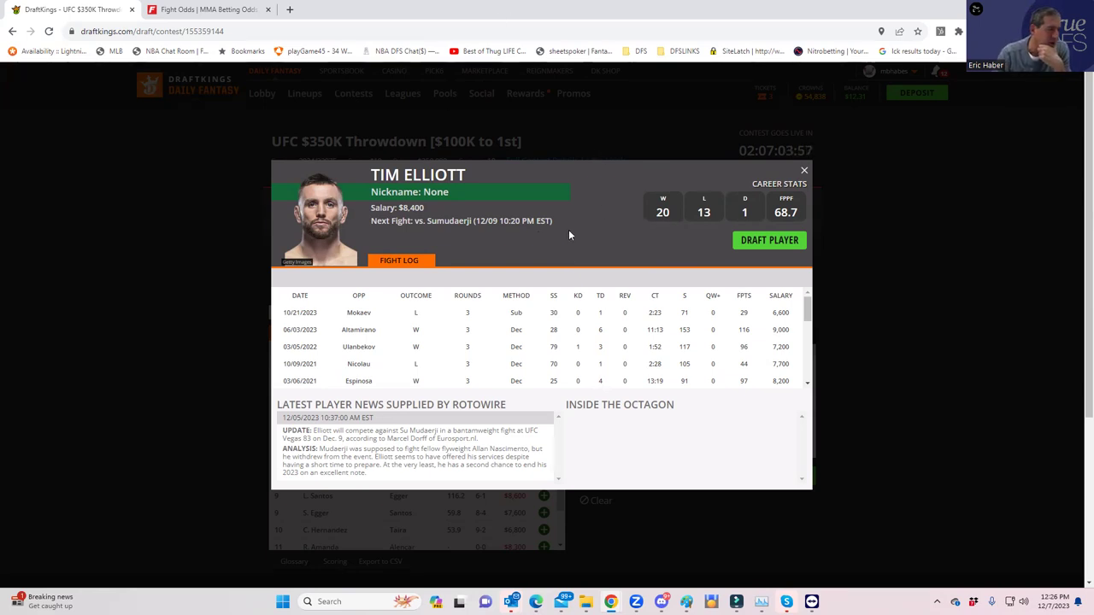
click(804, 172)
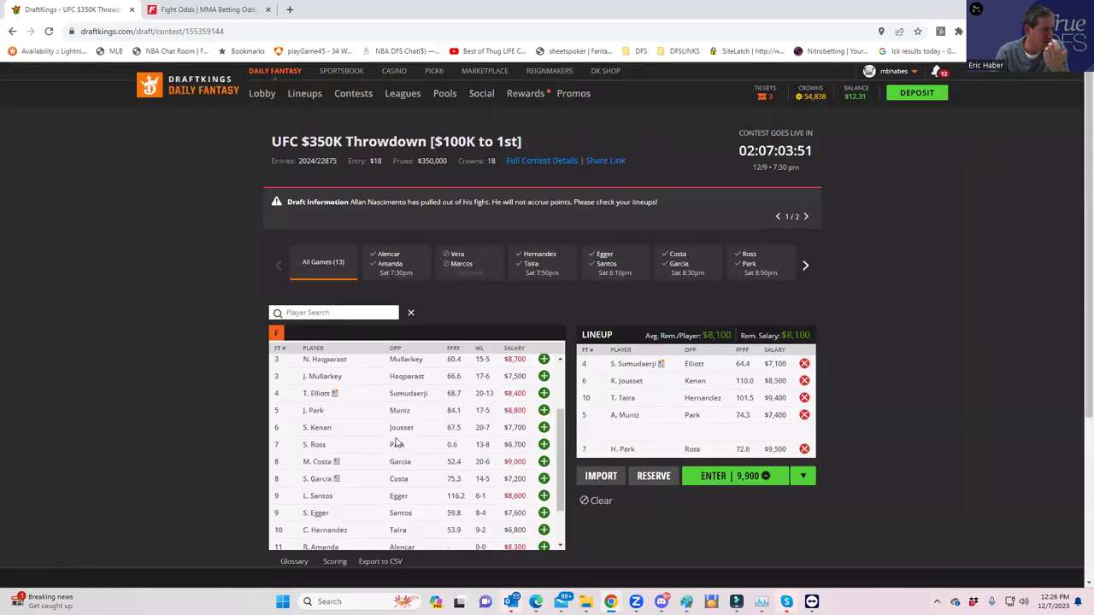
scroll(397, 443, up, 2)
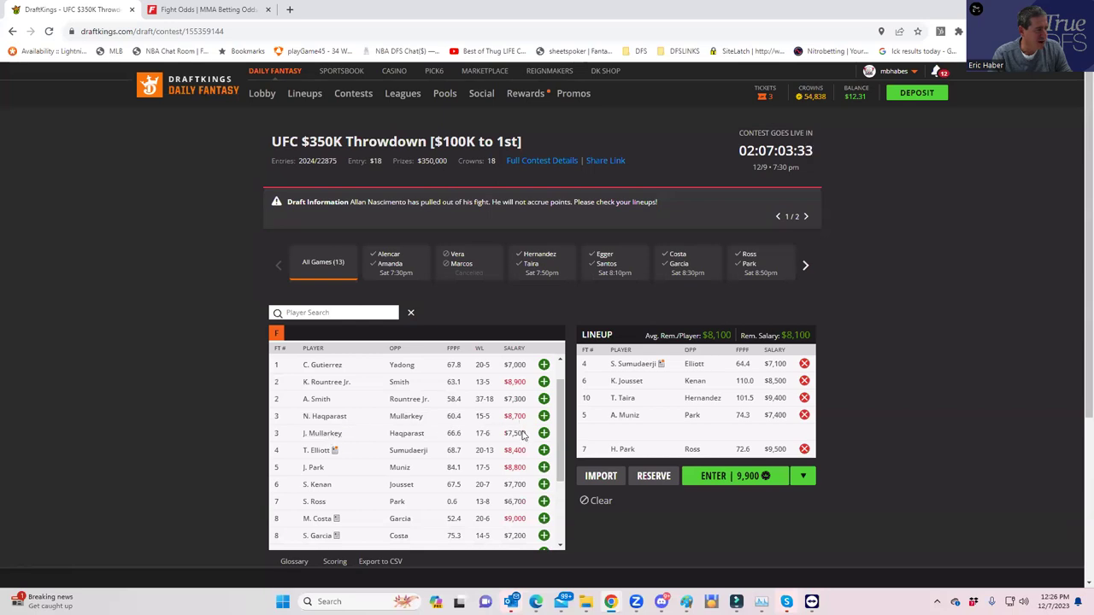
Switch to FightOdds and examine the Nasrat Haqparast vs. Jamie Mullarkey prop odds, including inside-distance and decision lines, then collapse them.
click(197, 10)
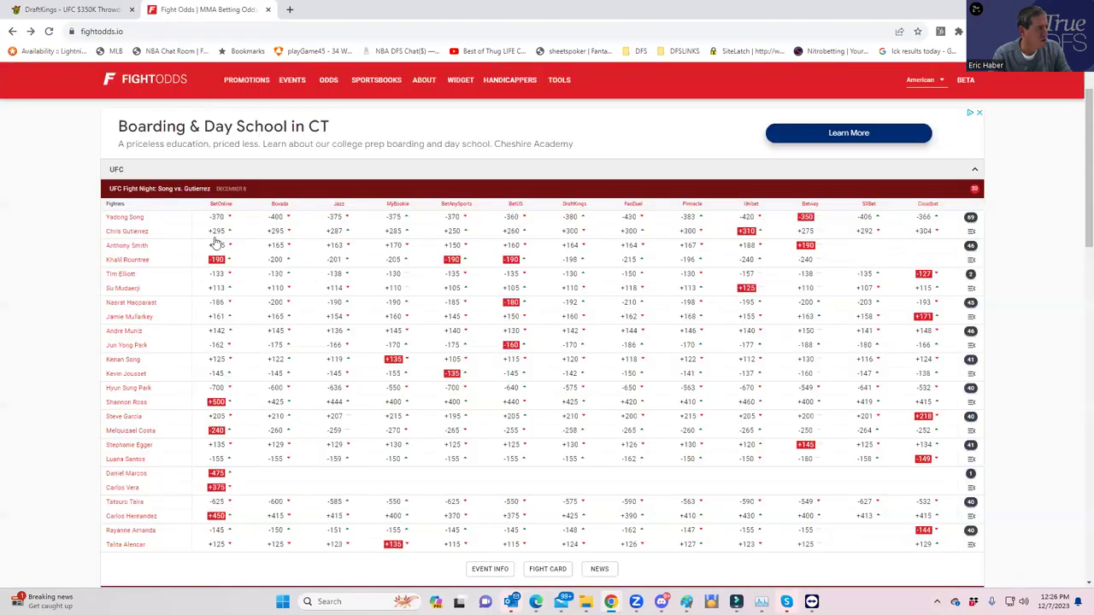
click(971, 304)
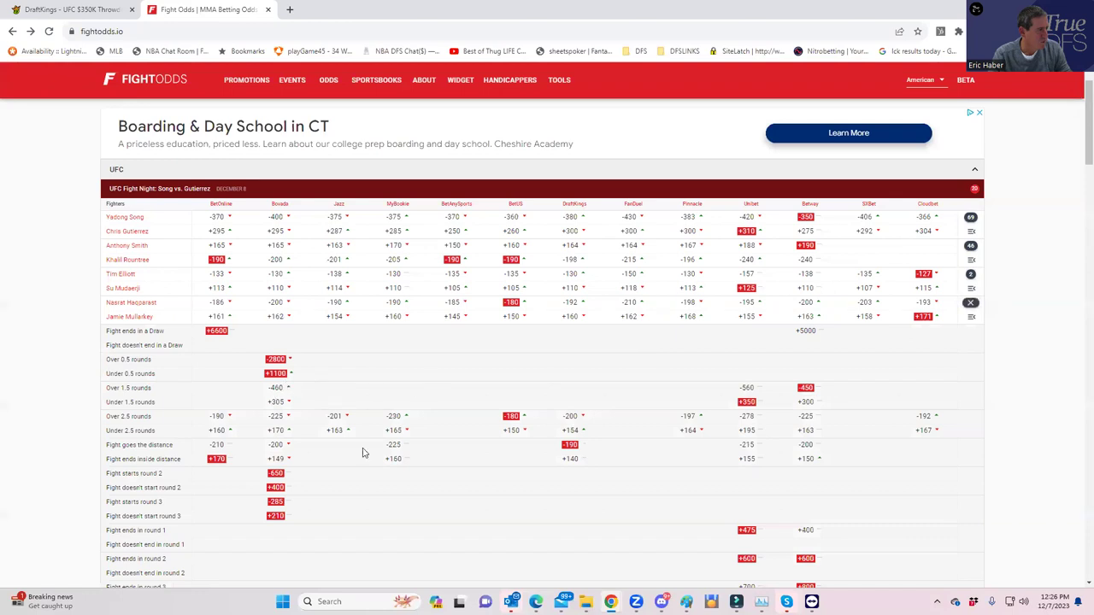
scroll(363, 453, down, 1)
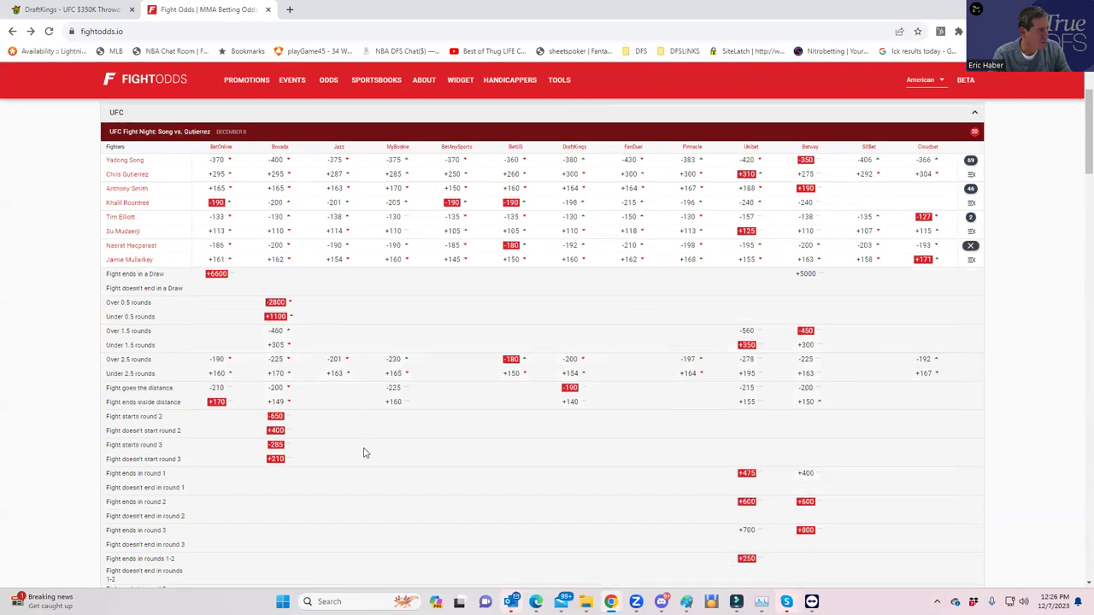
scroll(363, 453, down, 2)
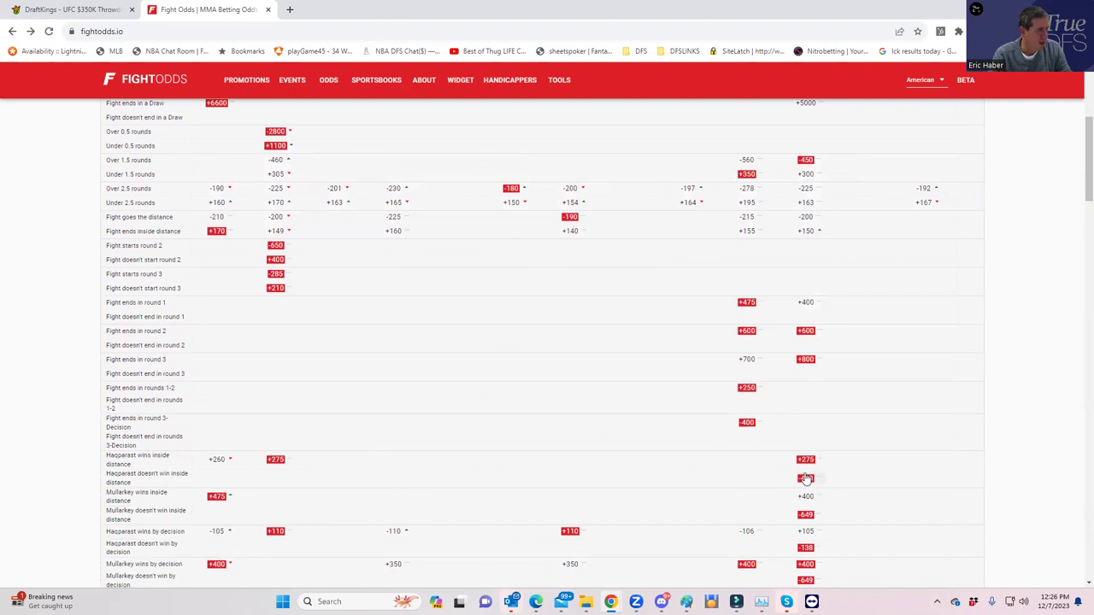
scroll(806, 478, up, 2)
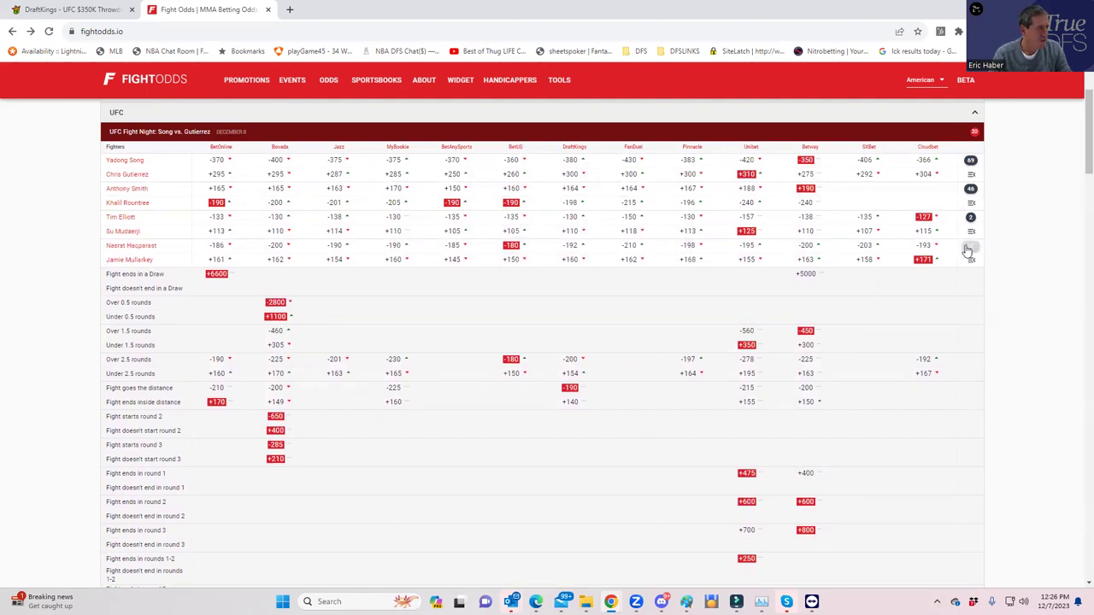
click(969, 246)
scroll(635, 370, down, 3)
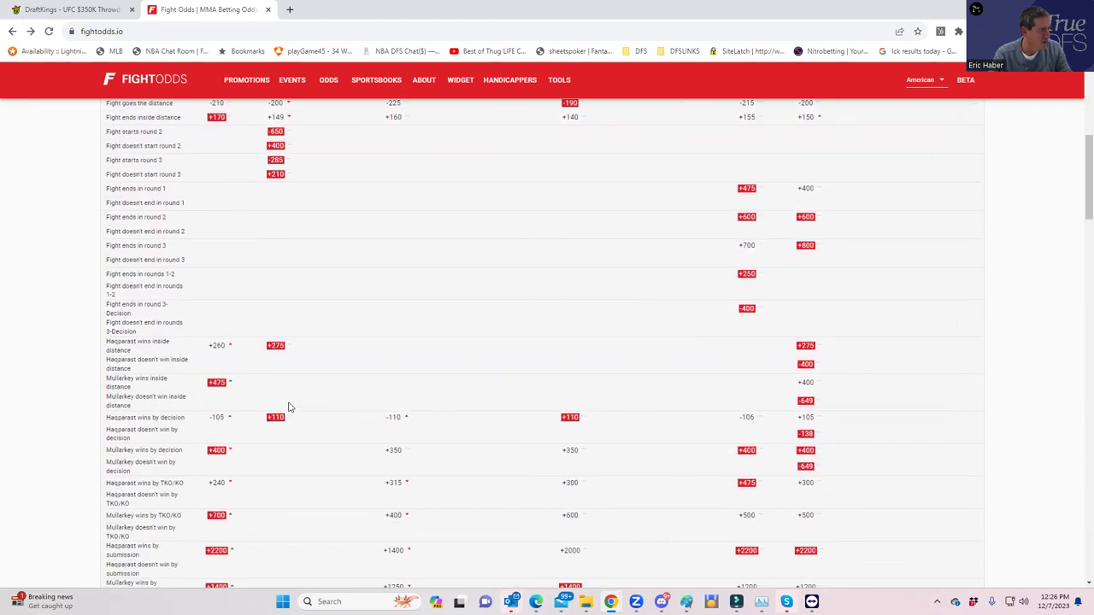
scroll(1017, 175, up, 3)
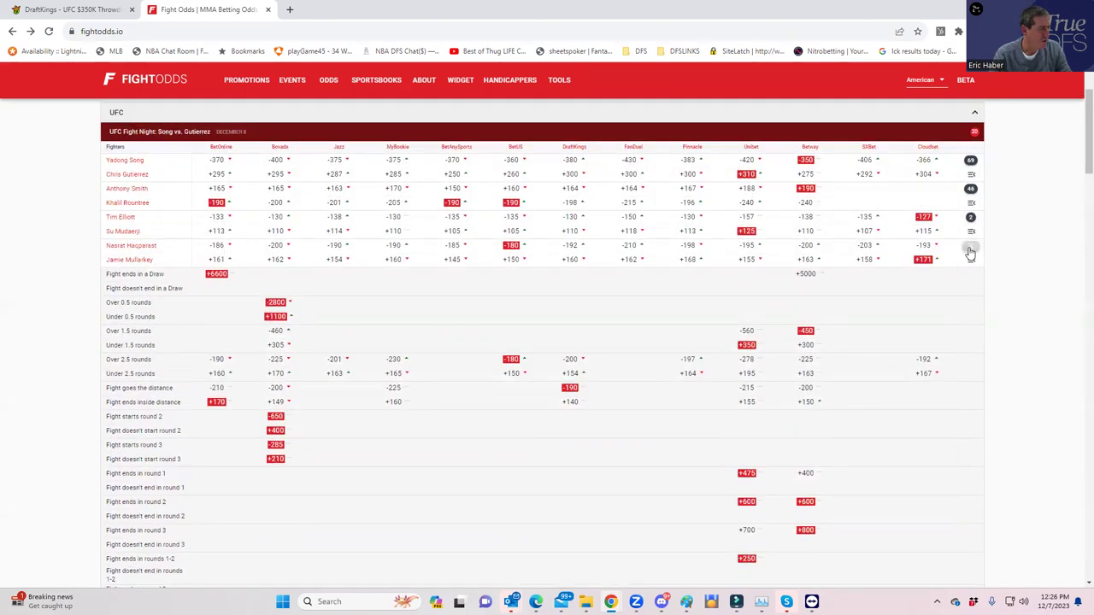
click(971, 250)
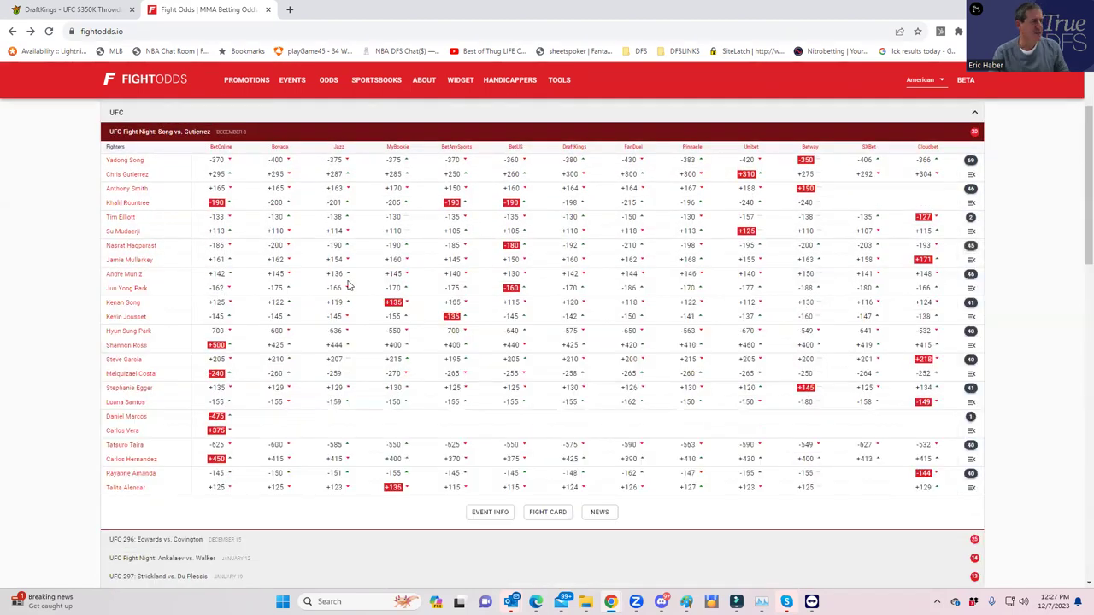
Switch to DraftKings, filter the pool to the Mullarkey vs. Haqparast fight, review J. Mullarkey's fight log, and clear the filter.
click(102, 9)
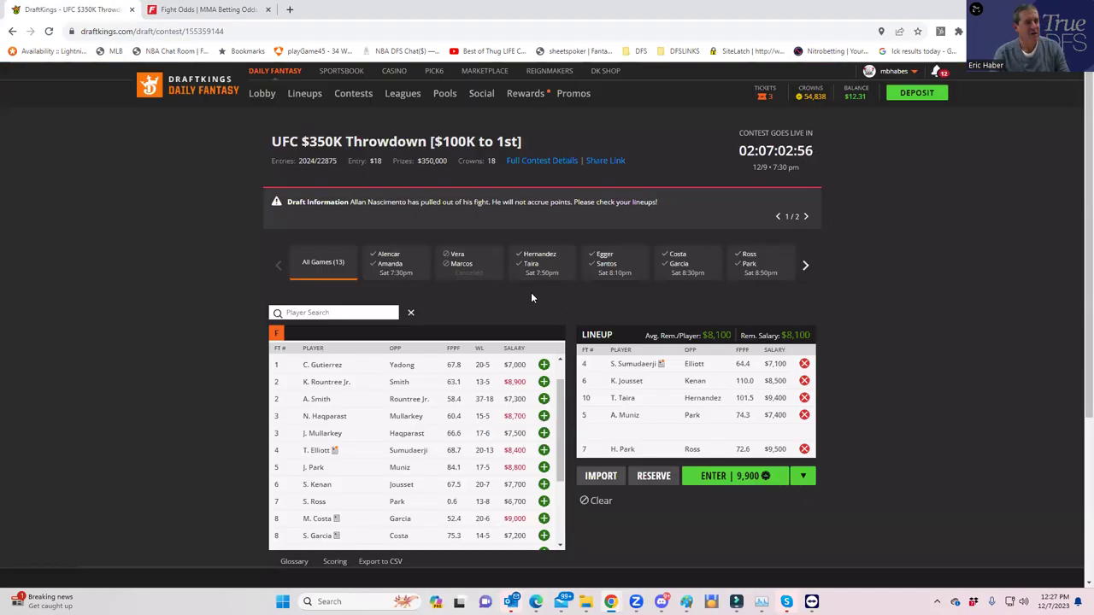
click(806, 266)
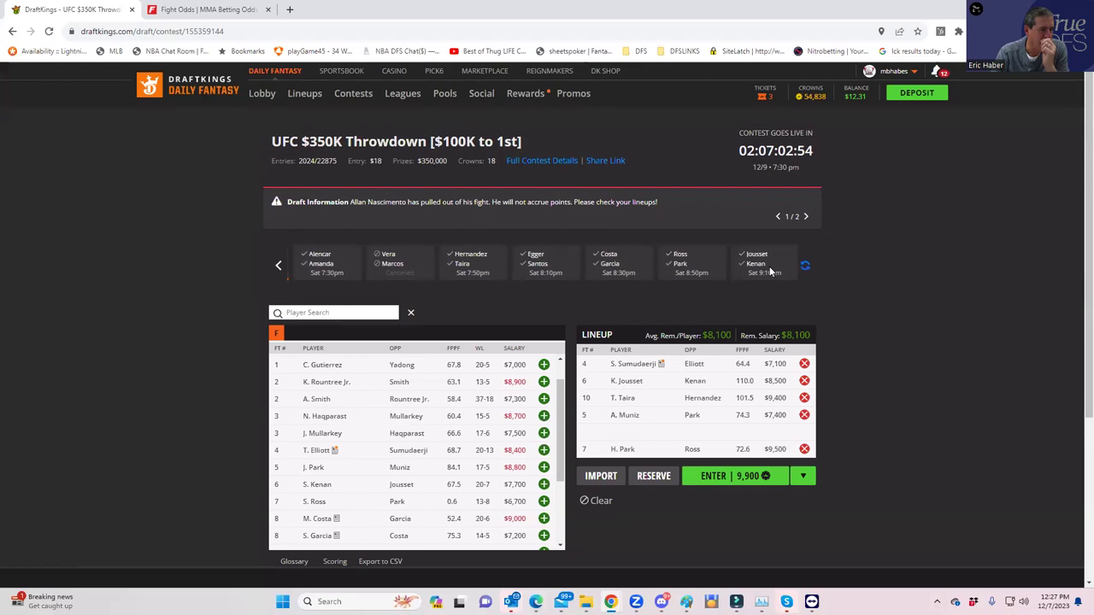
click(530, 261)
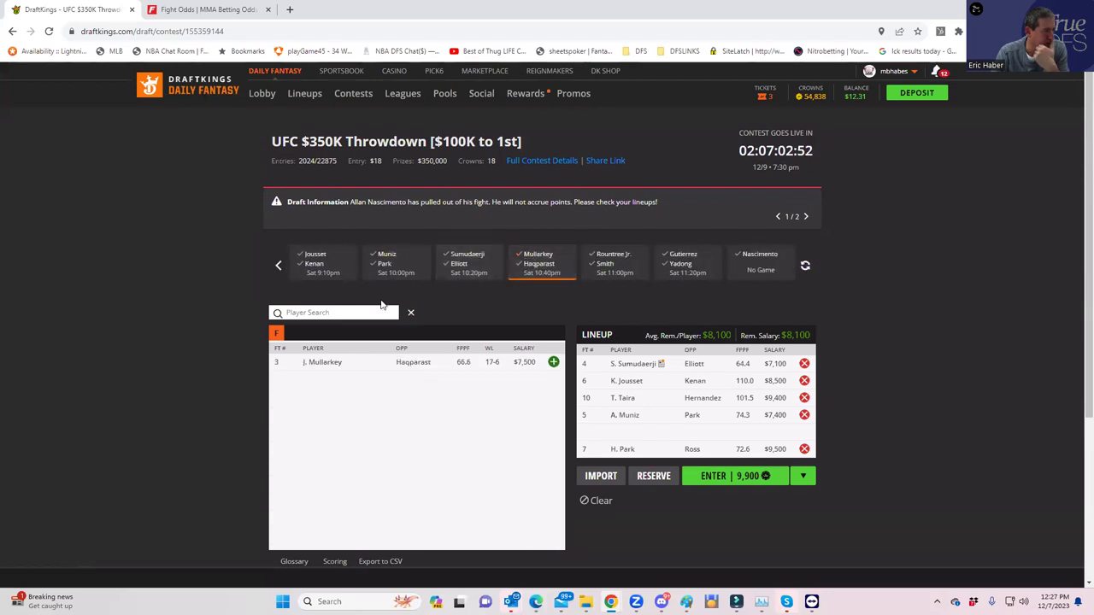
click(323, 365)
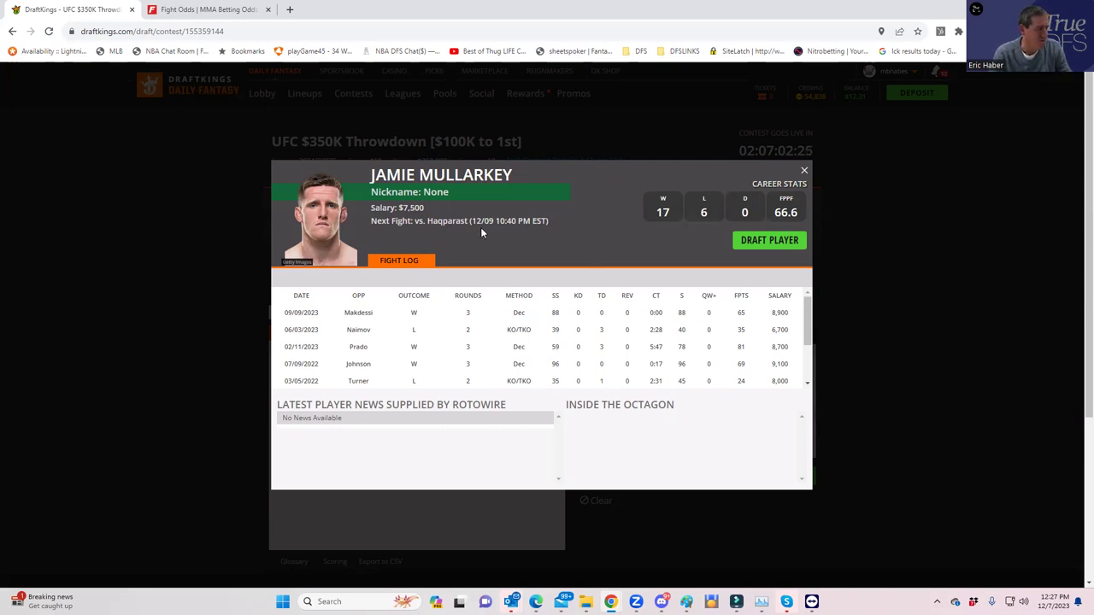
click(804, 174)
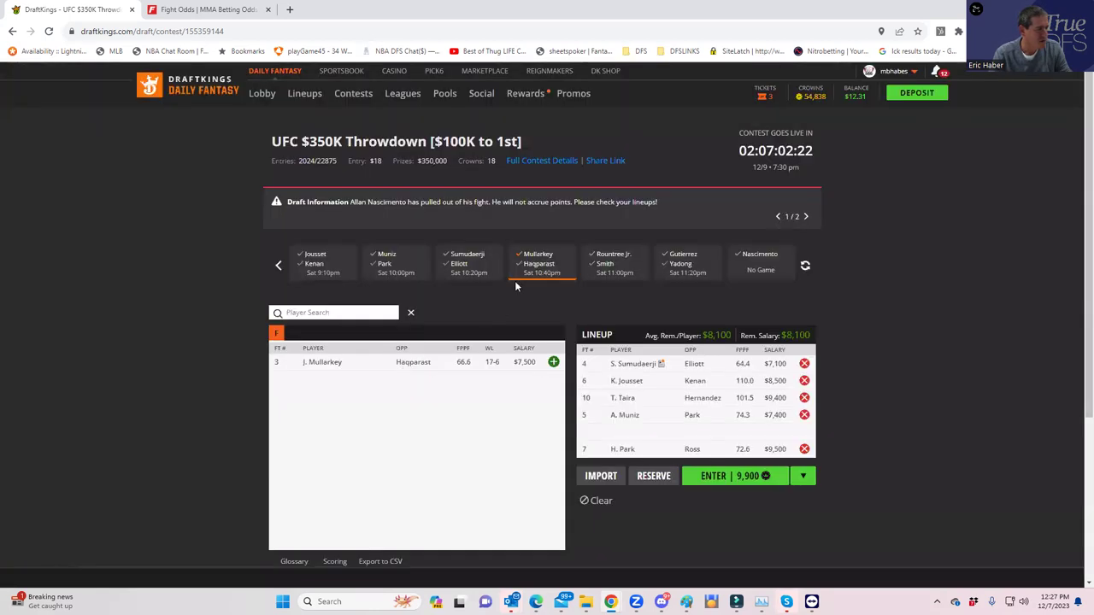
click(535, 261)
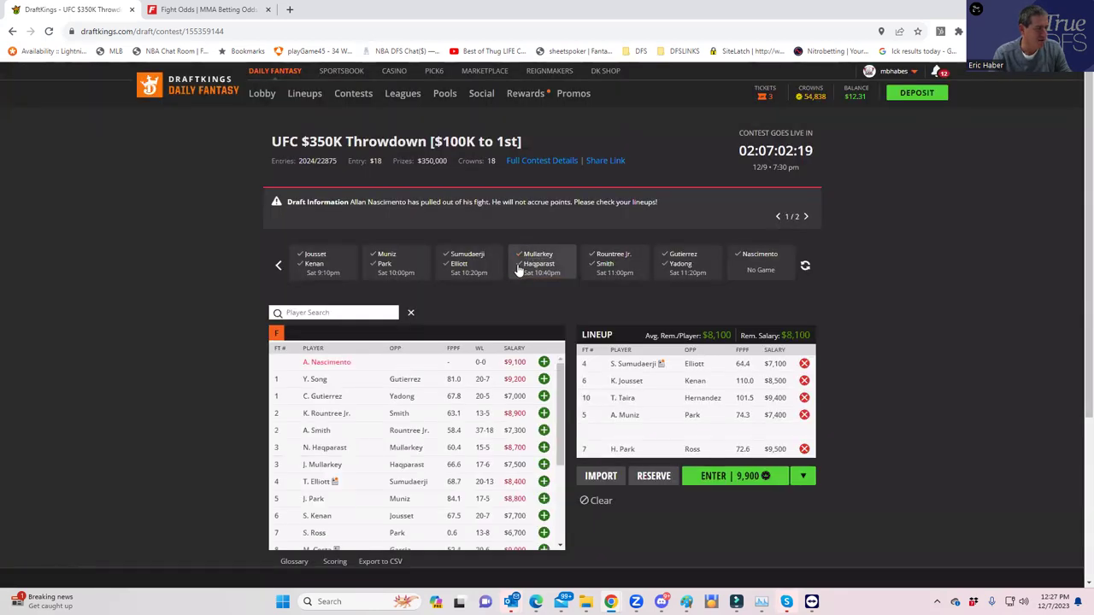
Filter the pool to the Rountree Jr. vs. Smith fight, and examine the Anthony Smith vs. Khalil Rountree prop odds on FightOdds.
click(609, 258)
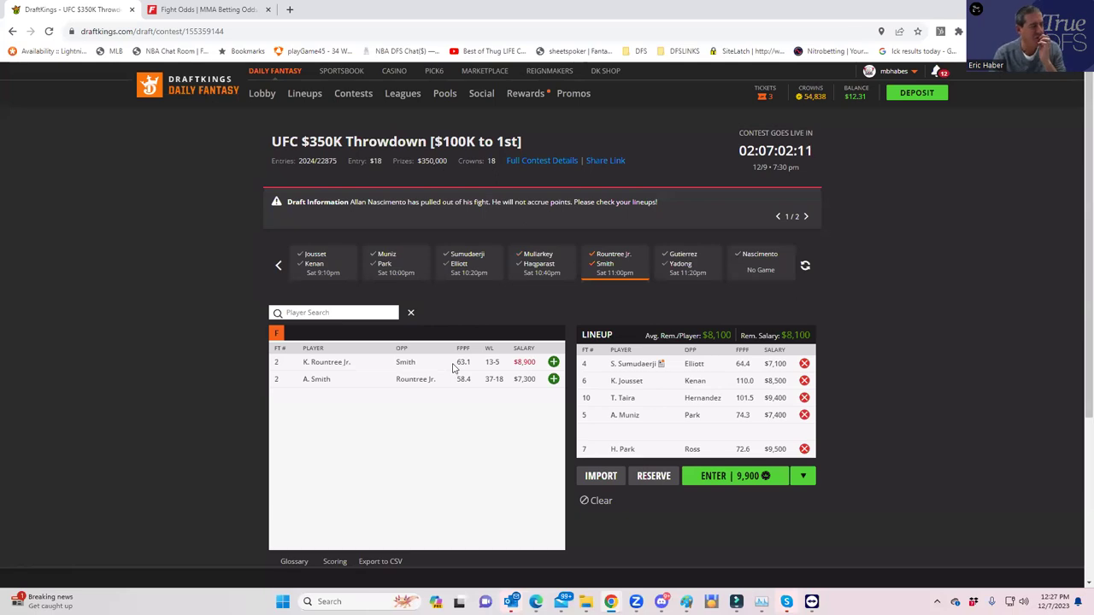
click(191, 16)
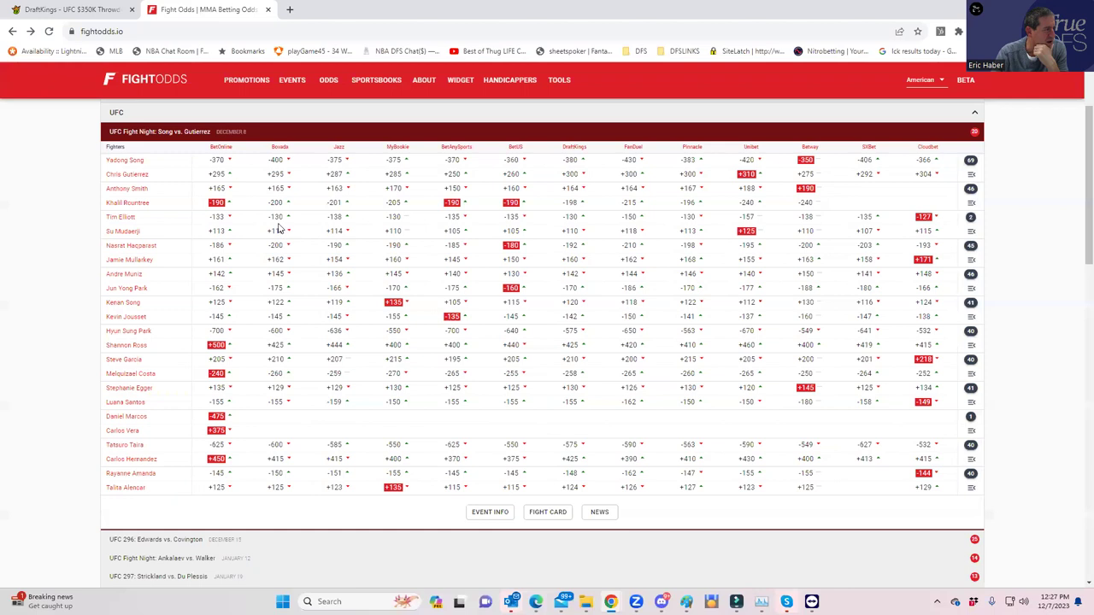
click(972, 190)
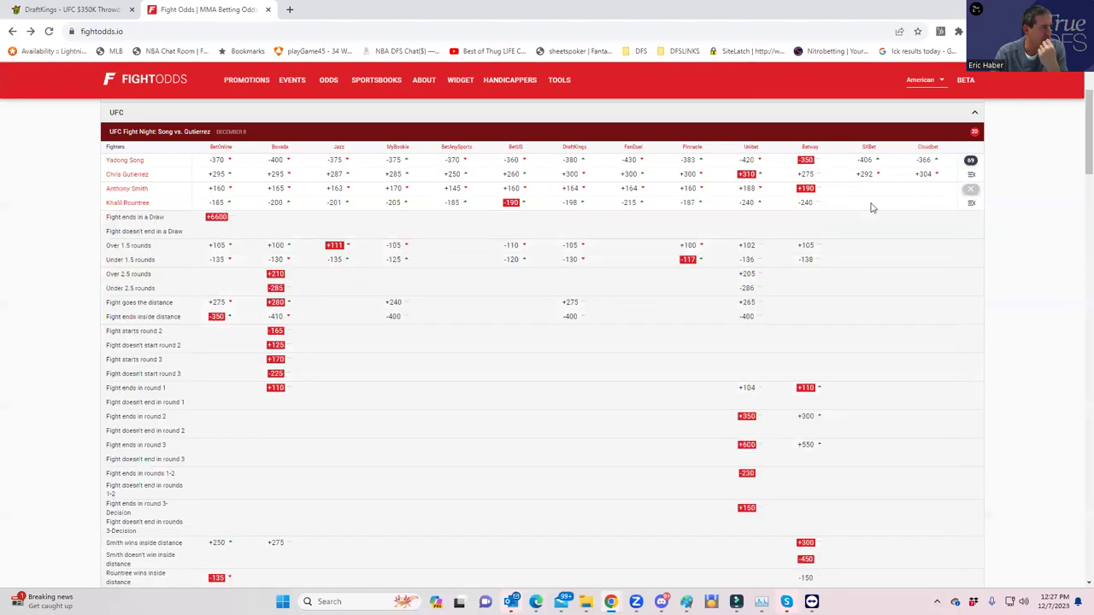
scroll(530, 376, down, 3)
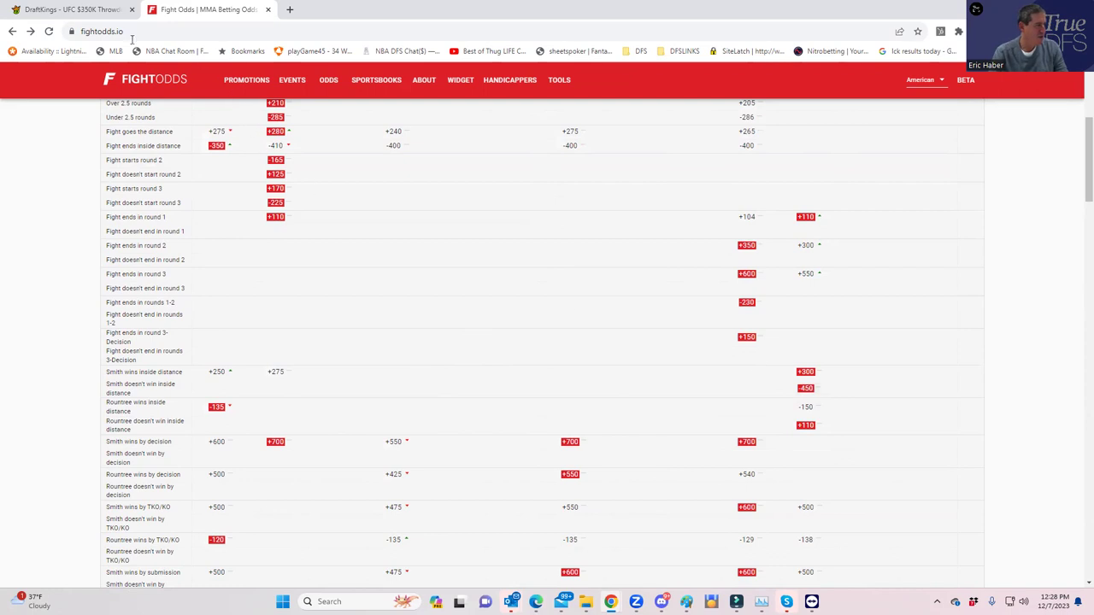
Switch back to DraftKings and review A. Smith's fight log and latest news.
click(107, 12)
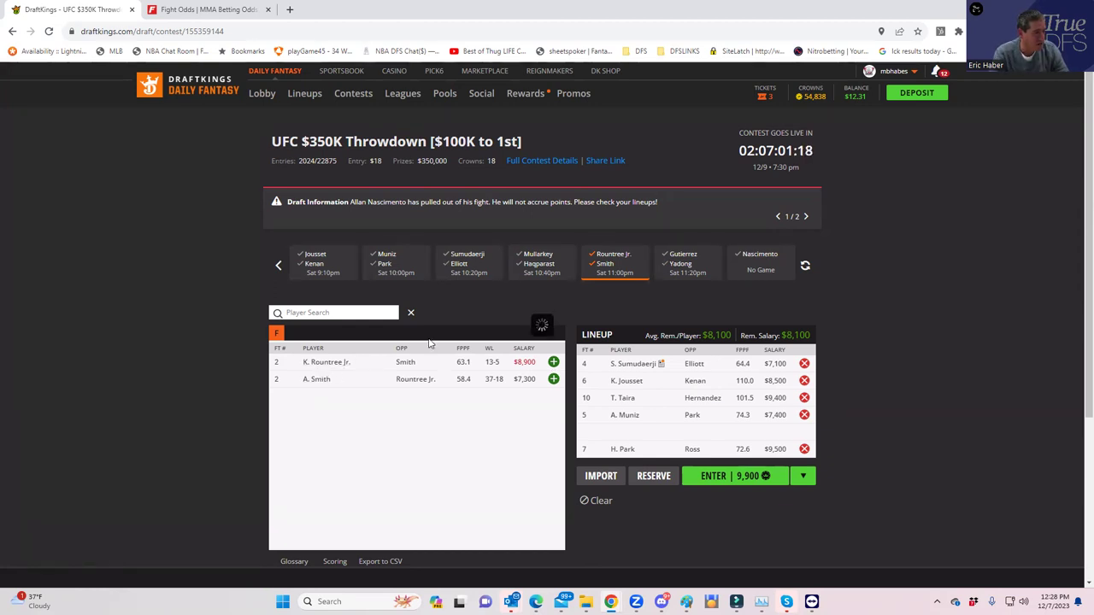
click(317, 380)
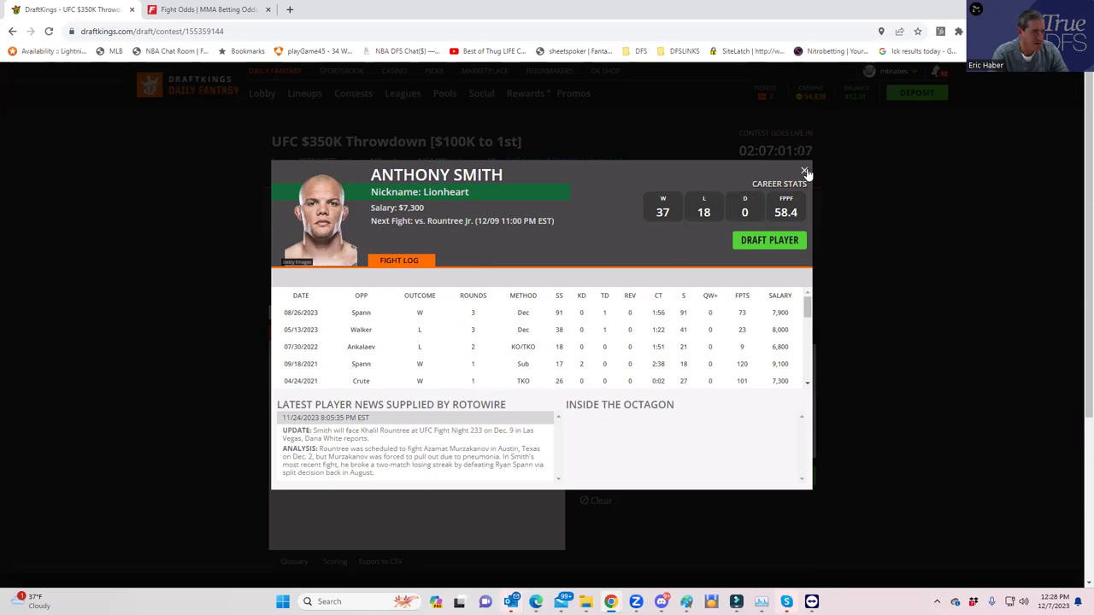
click(806, 170)
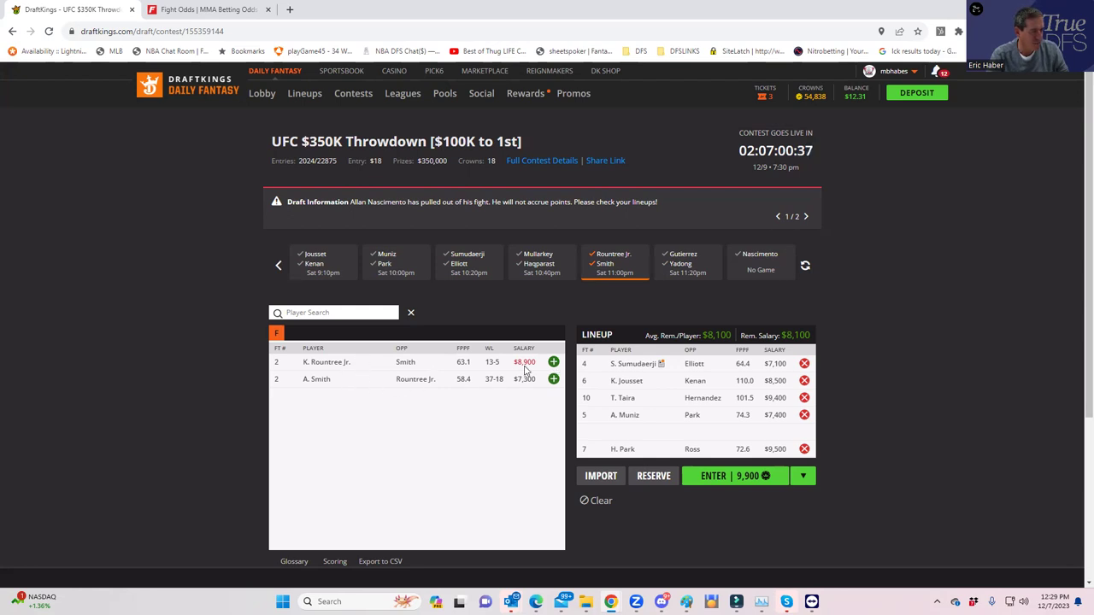
Replace the Rountree Jr. vs. Smith filter with the Gutierrez vs. Yadong fight to compare both fighters' salaries.
click(601, 265)
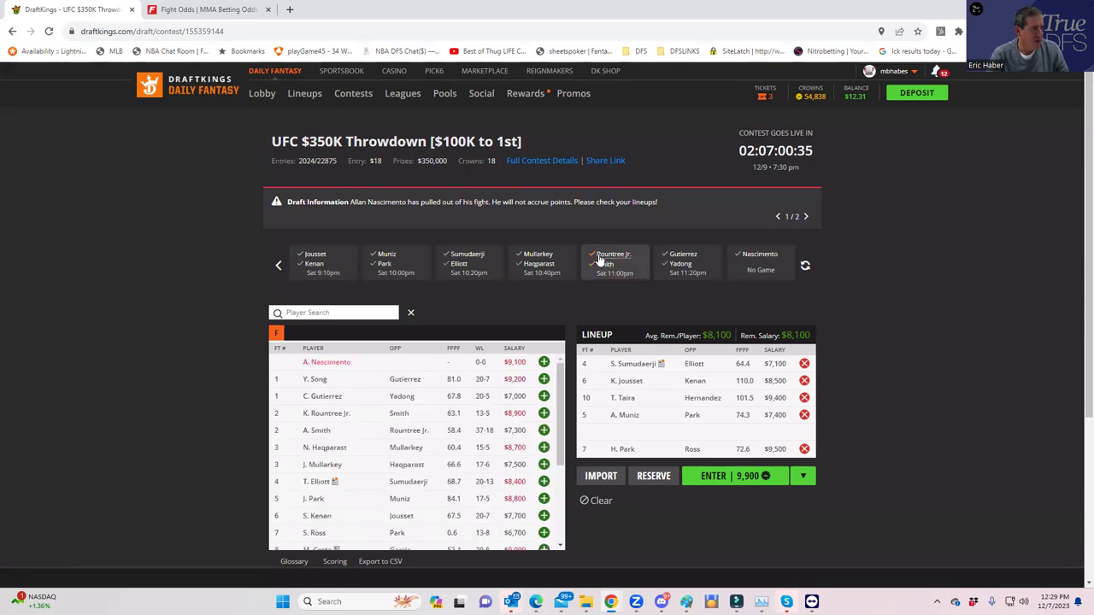
click(606, 261)
click(612, 259)
click(676, 265)
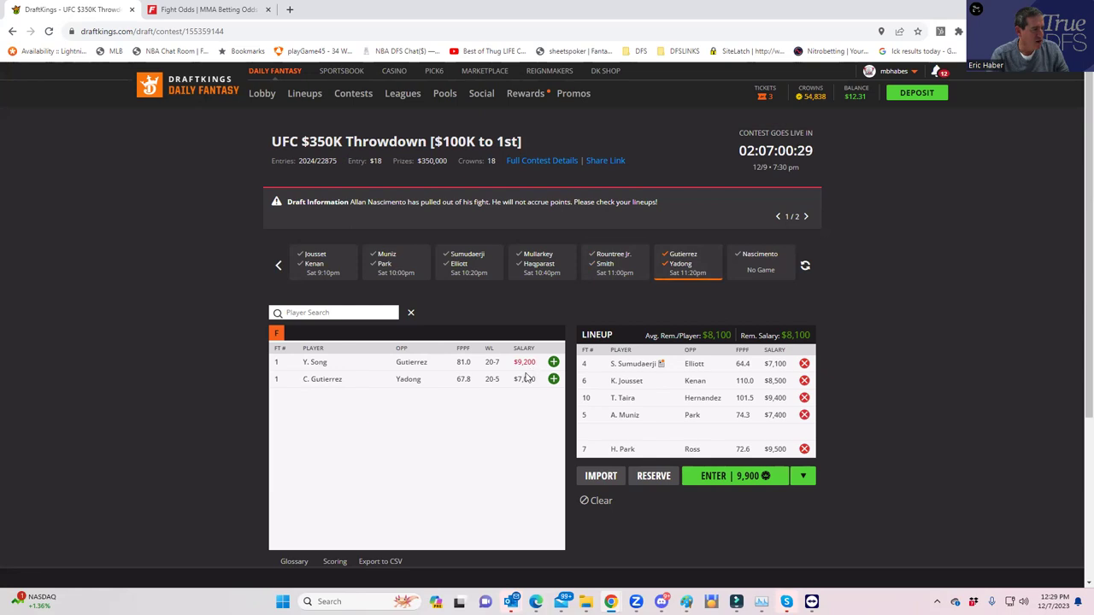
Switch to FightOdds and examine the Yadong Song vs. Chris Gutierrez prop odds, including round totals and win methods.
click(191, 12)
scroll(484, 298, up, 3)
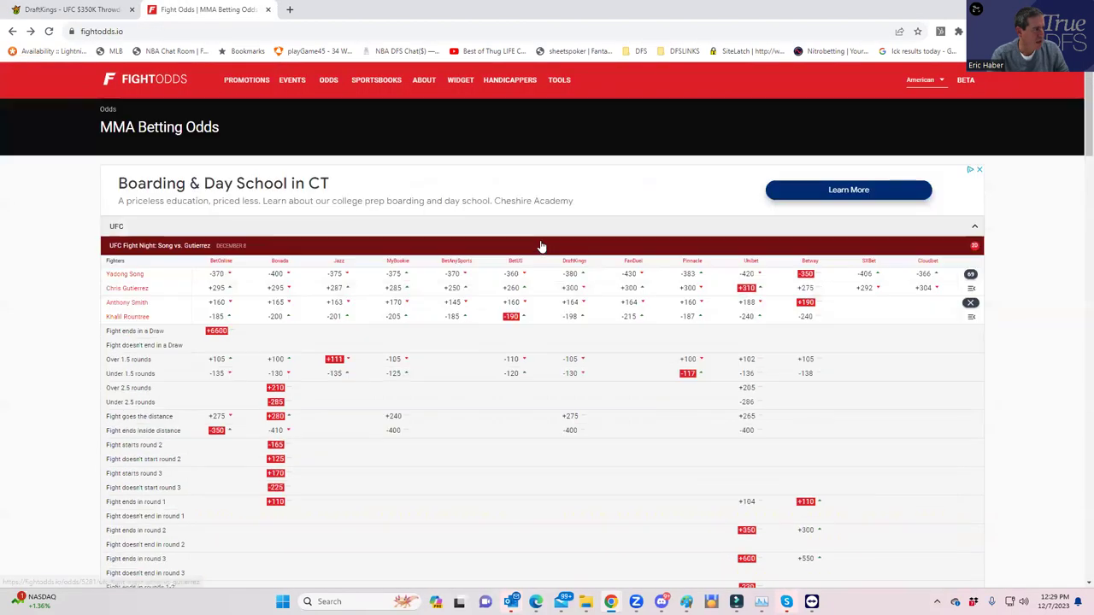
click(970, 278)
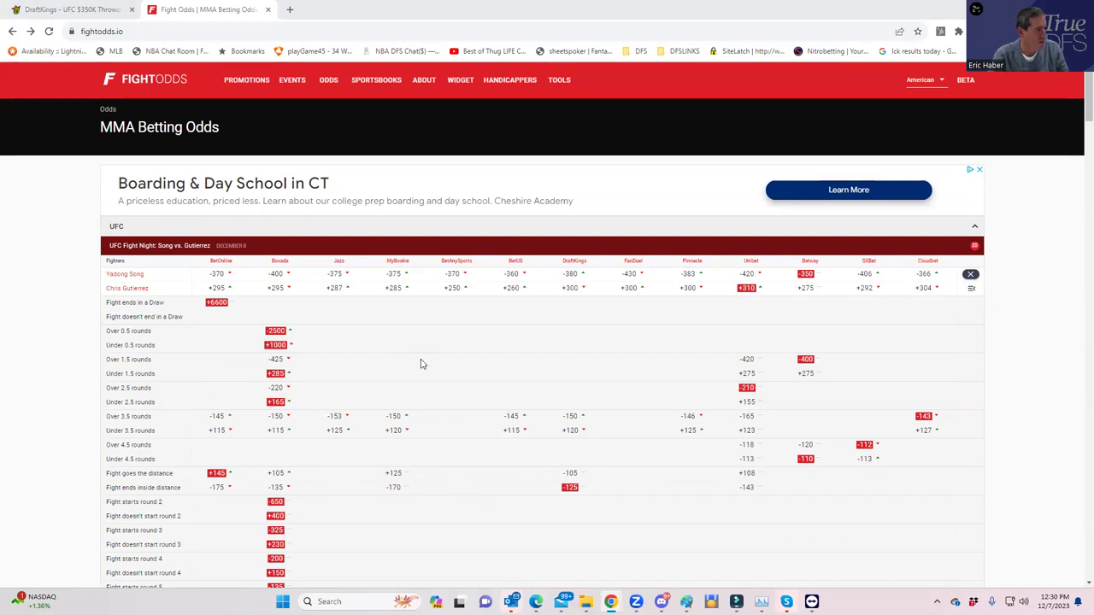
scroll(352, 440, down, 6)
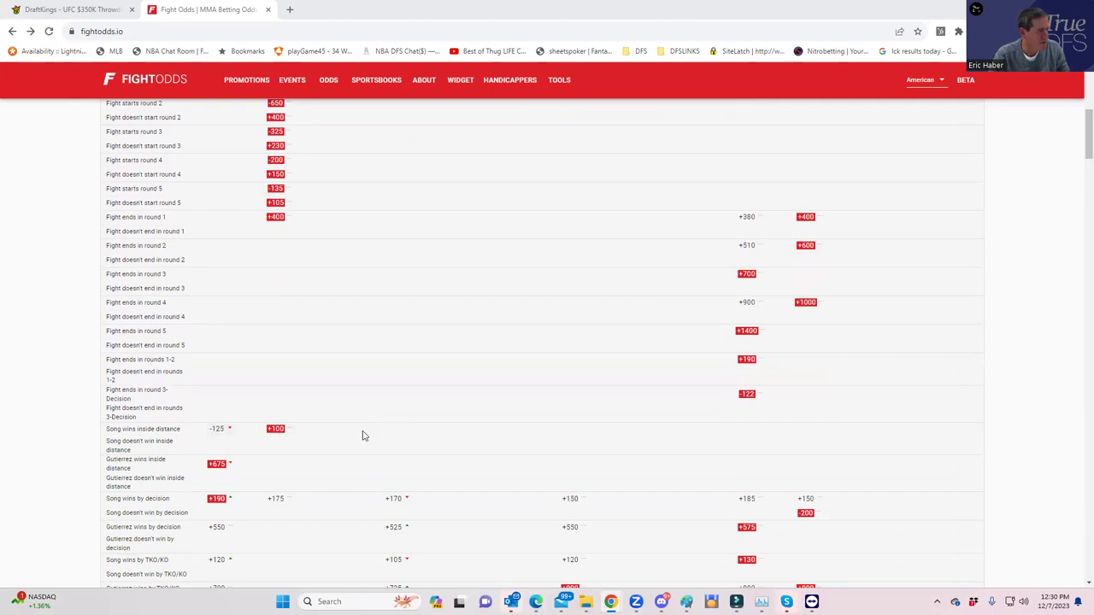
scroll(366, 429, up, 3)
scroll(371, 425, up, 2)
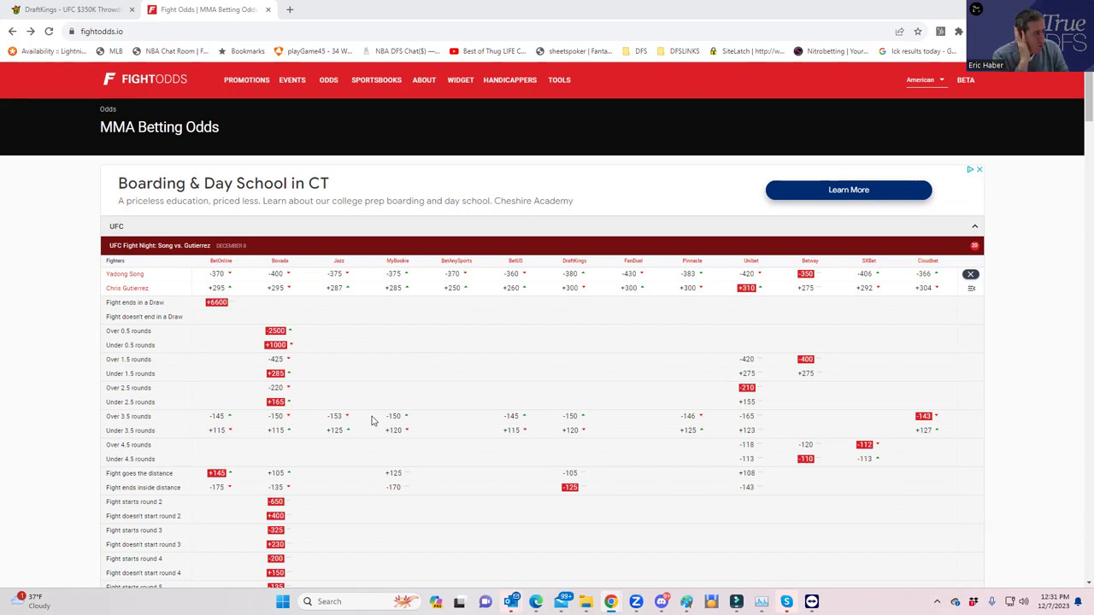
Switch to DraftKings and review Y. Song's full fight log.
click(118, 9)
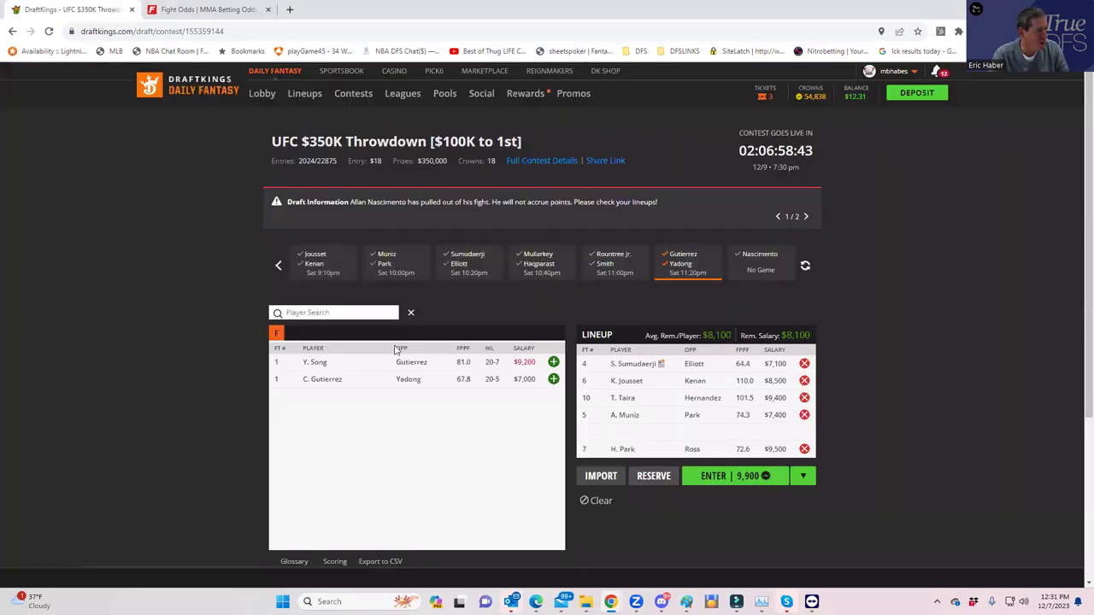
click(314, 362)
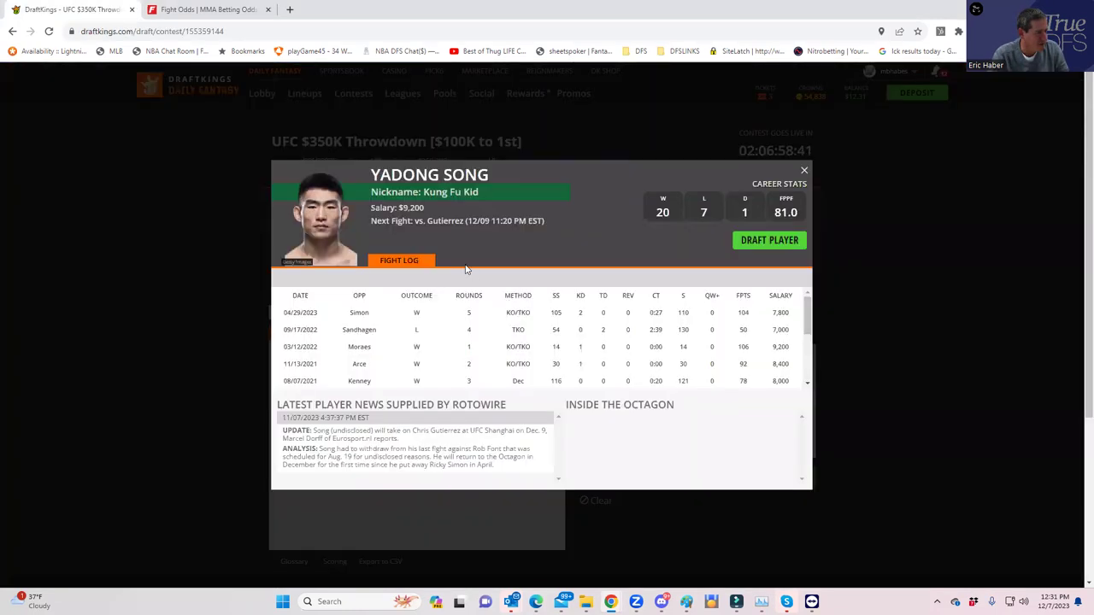
scroll(616, 330, down, 3)
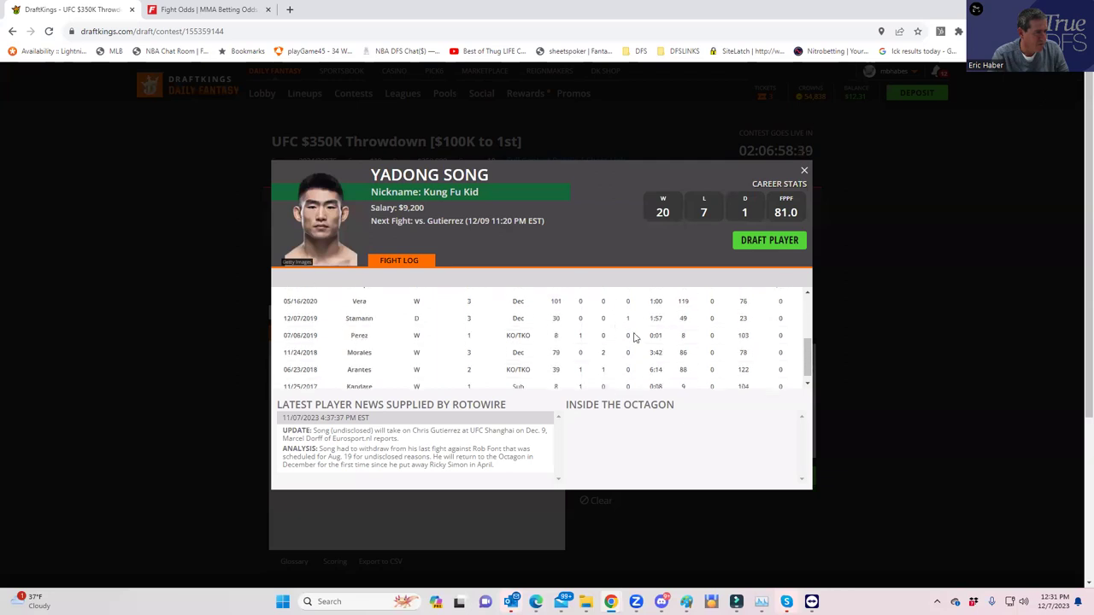
scroll(634, 337, down, 1)
scroll(634, 336, up, 5)
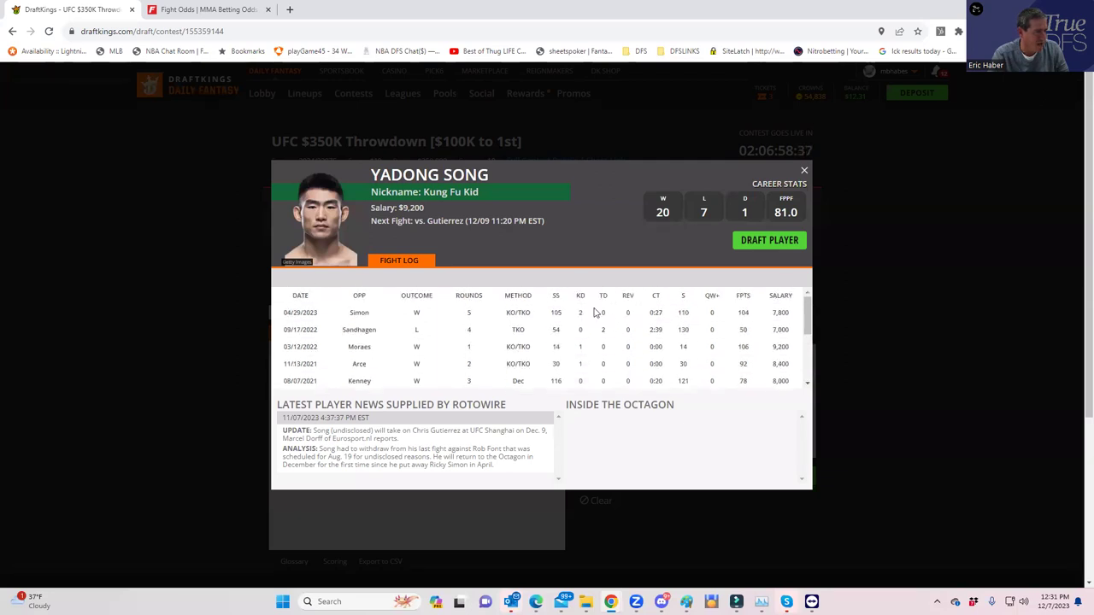
Close Y. Song's fighter card and review C. Gutierrez's full fight log and latest news.
click(801, 171)
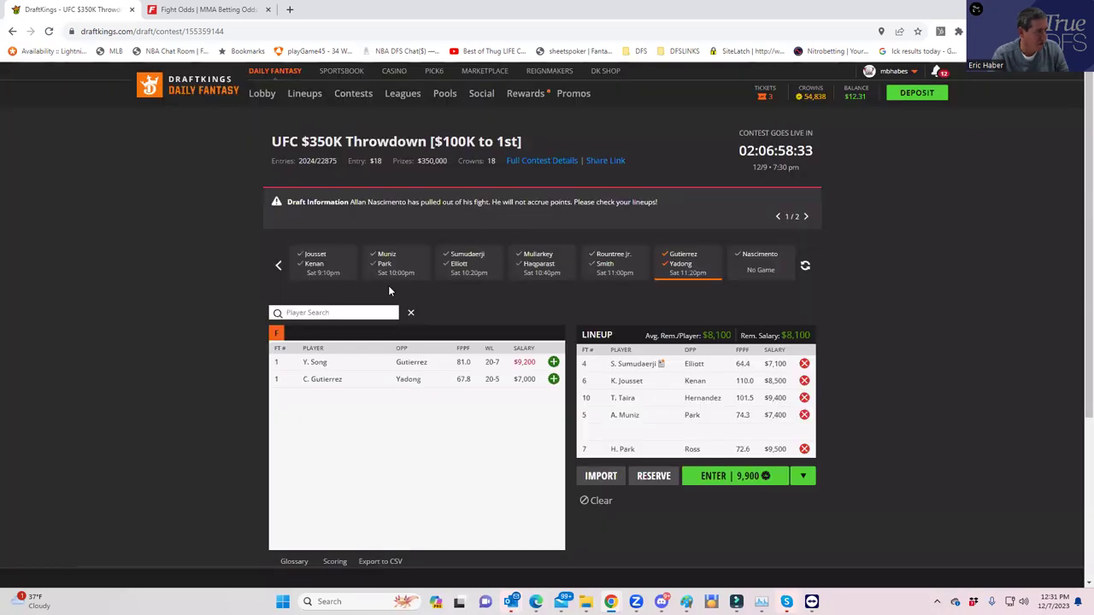
click(324, 380)
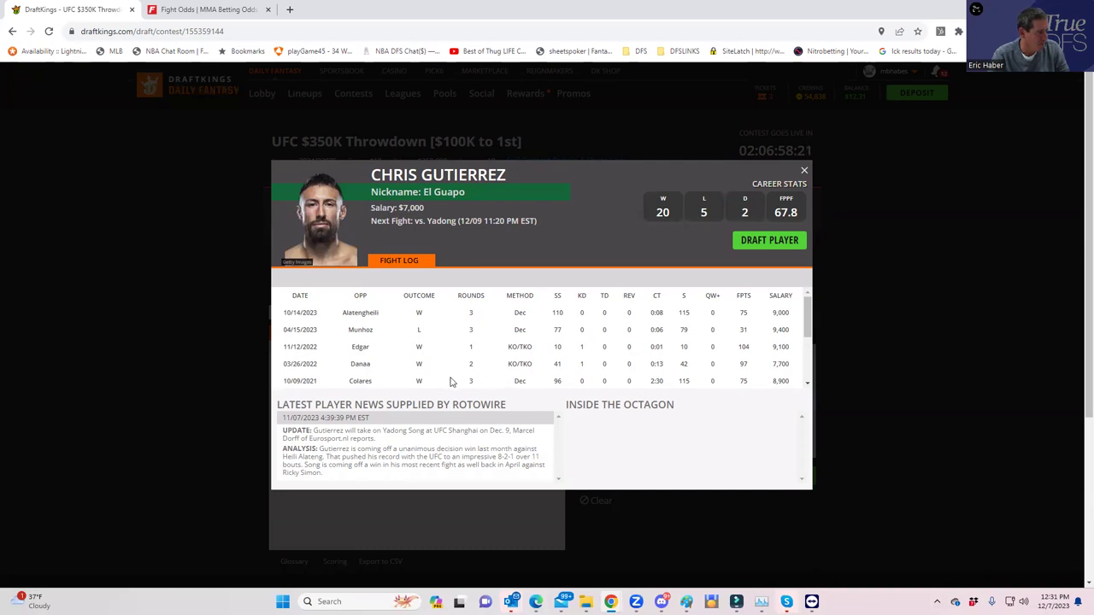
scroll(647, 367, down, 3)
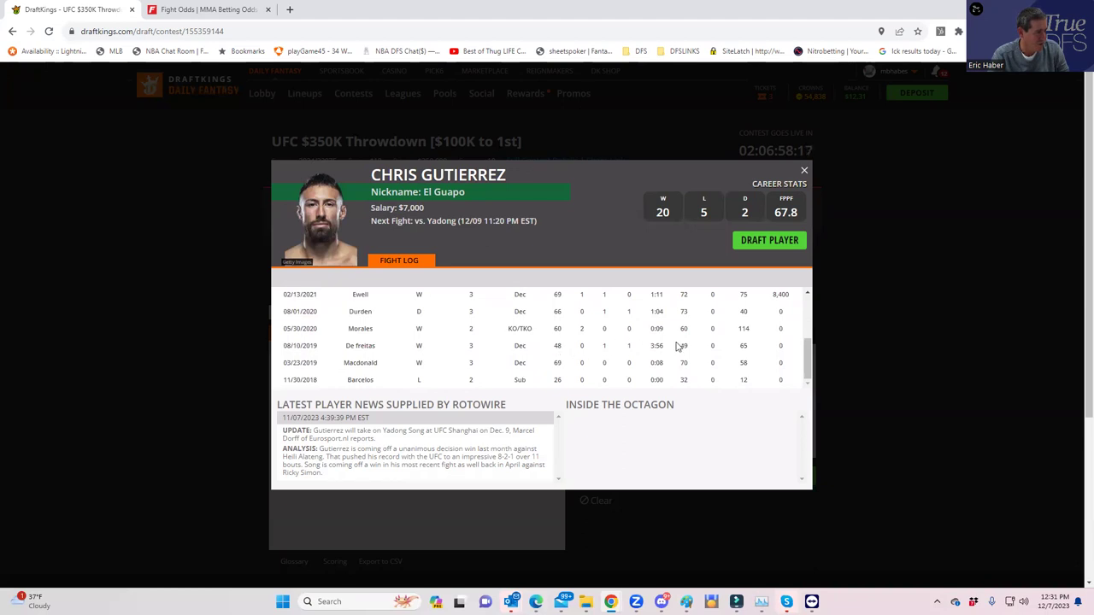
scroll(589, 357, up, 5)
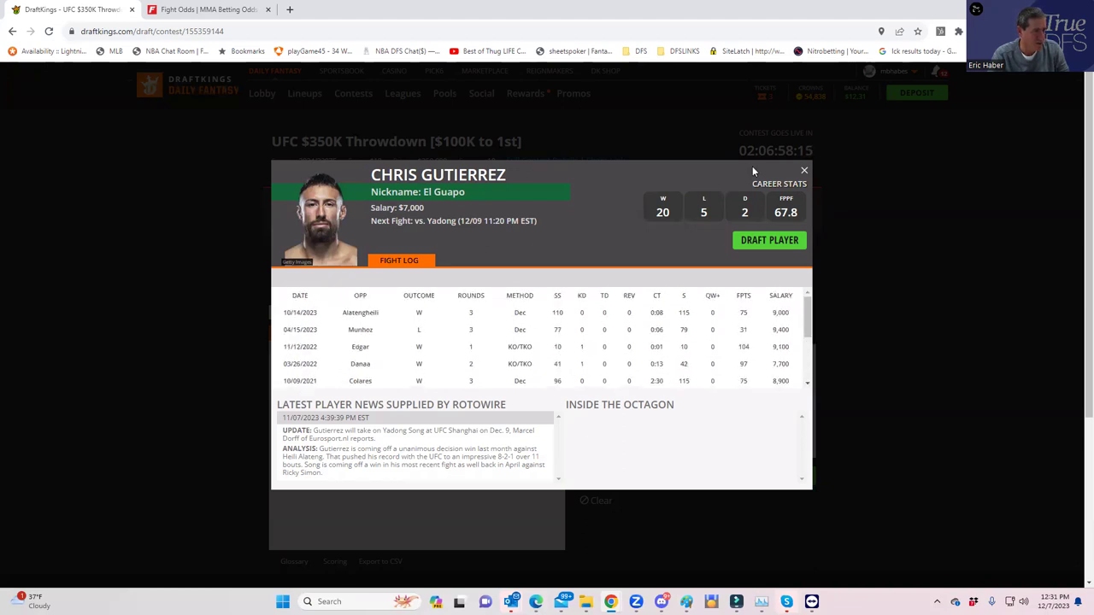
click(804, 173)
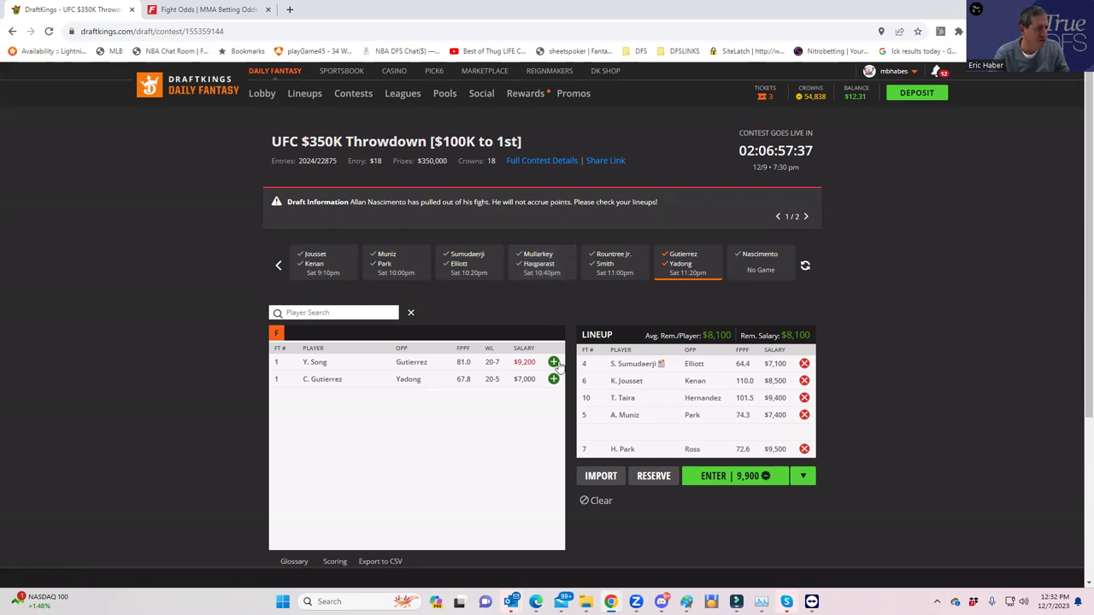
Remove A. Muniz from the lineup and list the fighters of all fights sorted by salary, highest first.
click(678, 269)
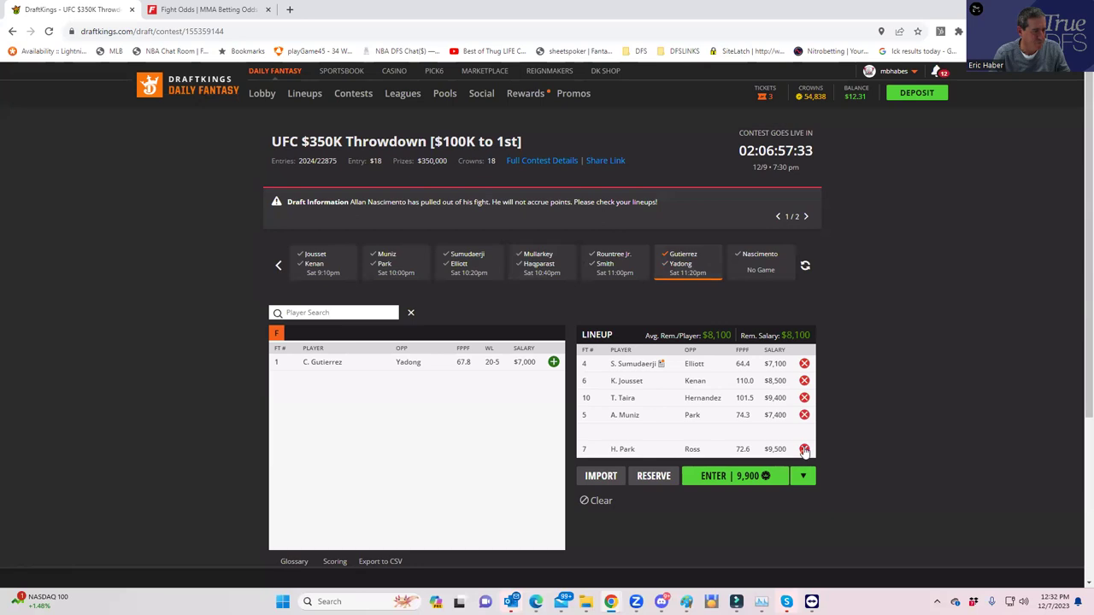
click(805, 415)
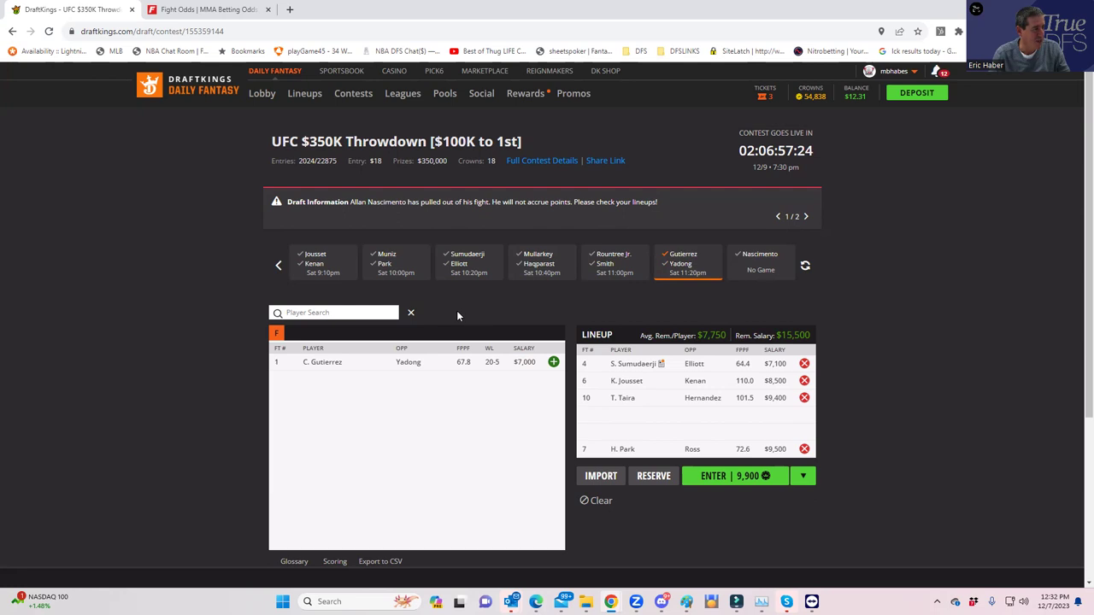
click(680, 260)
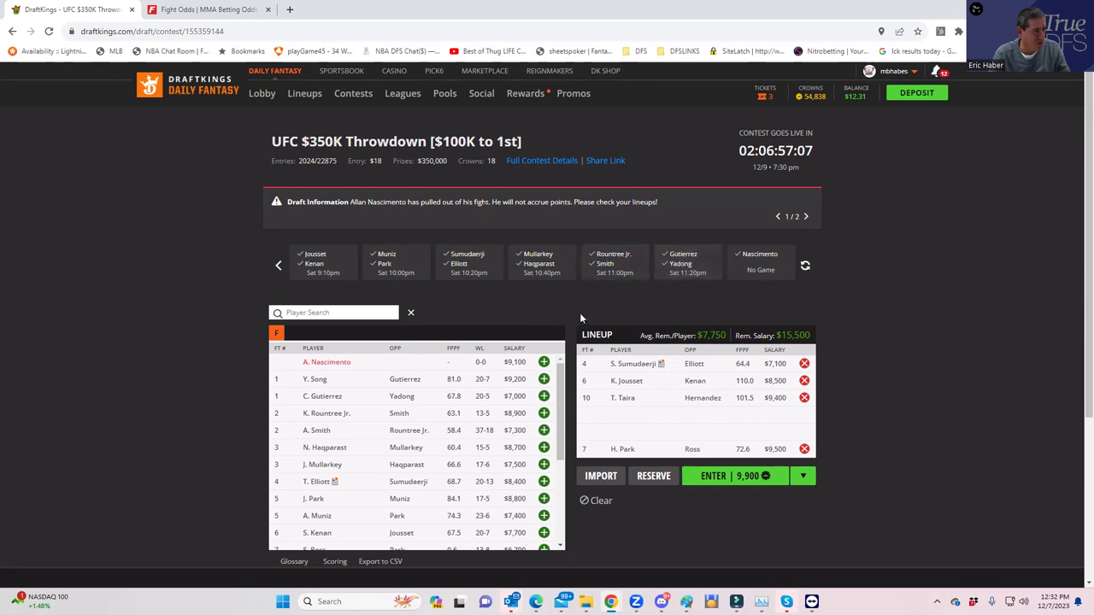
click(516, 349)
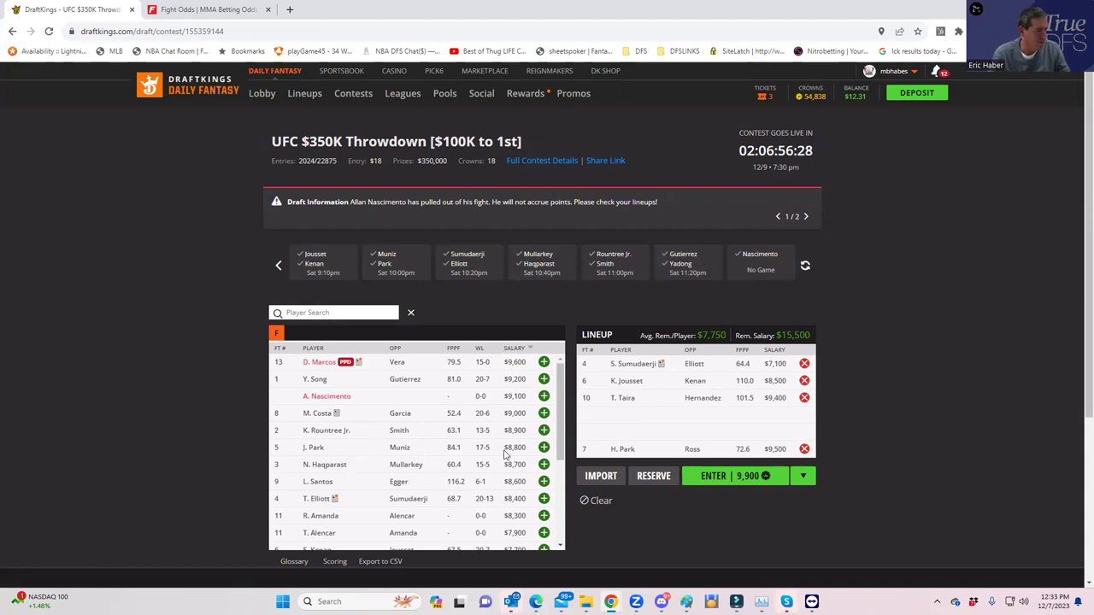
Review J. Park's fight log and look over the lower-salary fighters in the player pool.
click(312, 448)
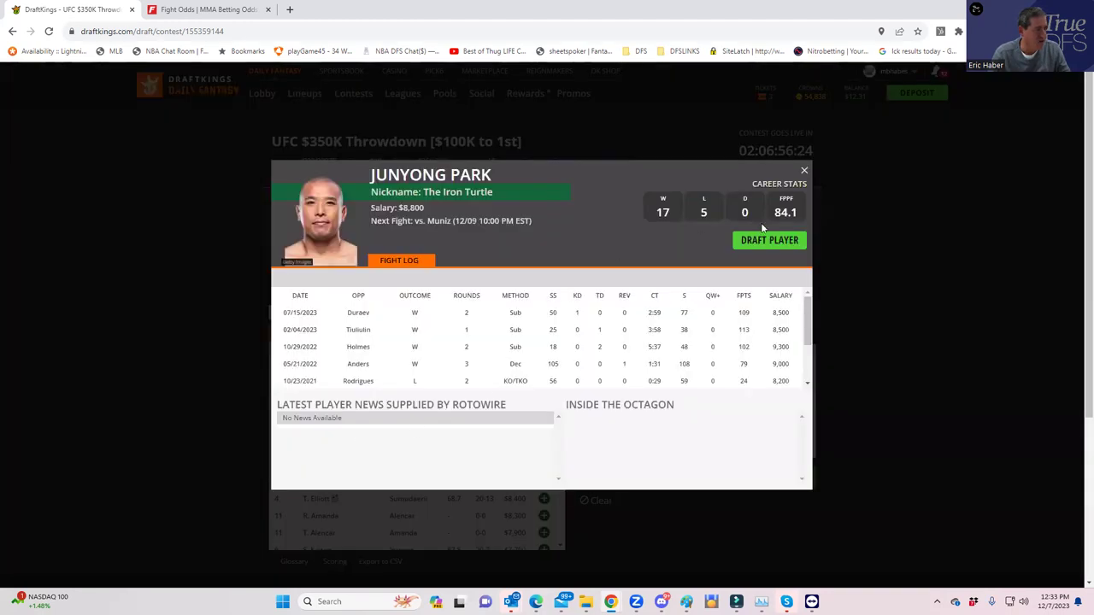
click(804, 171)
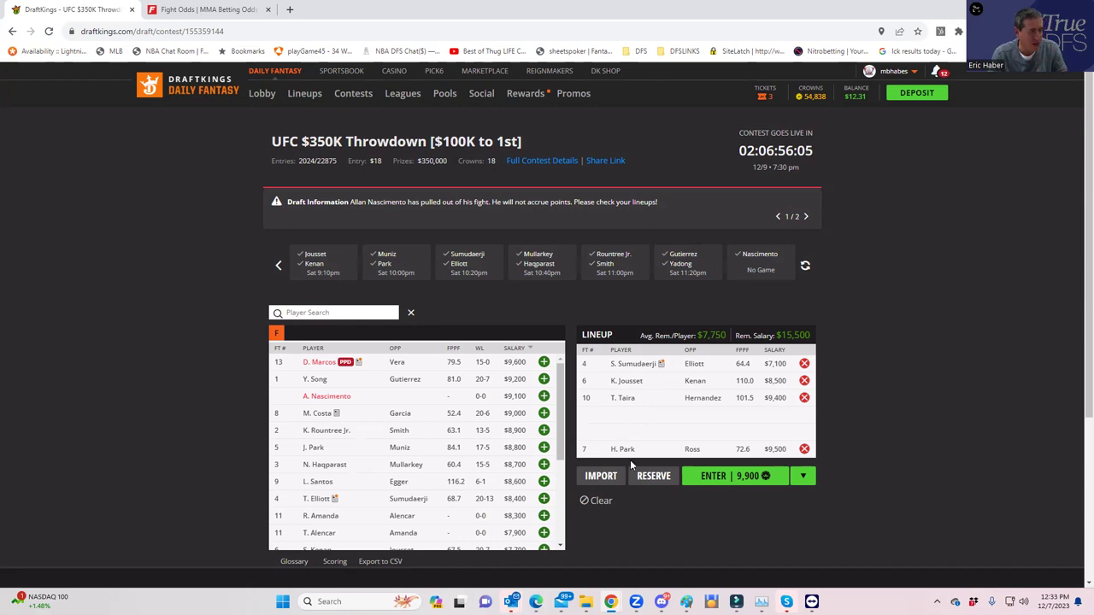
scroll(555, 432, down, 5)
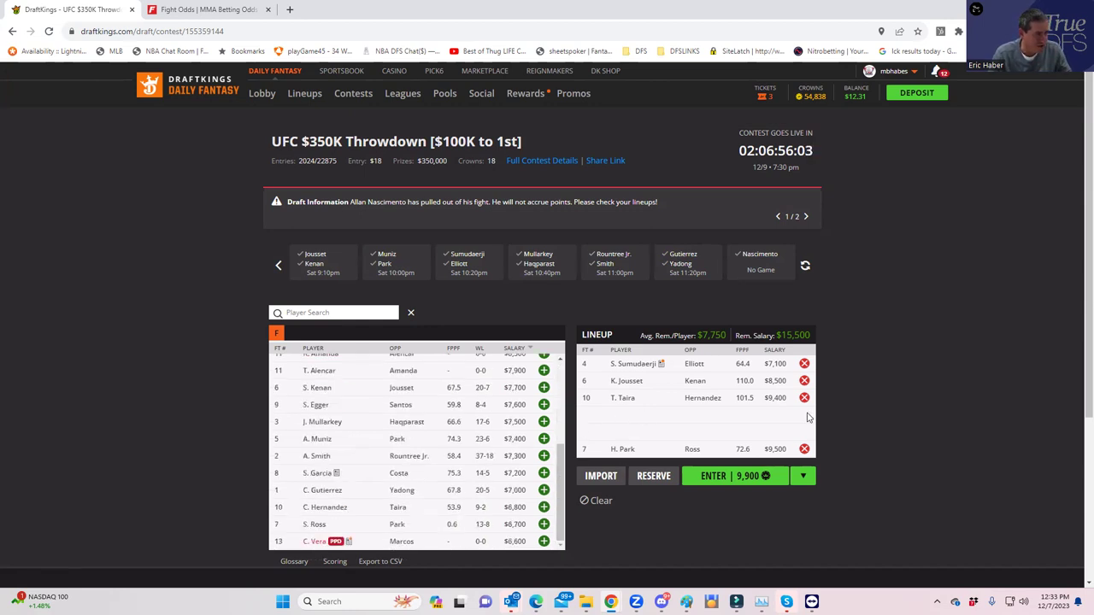